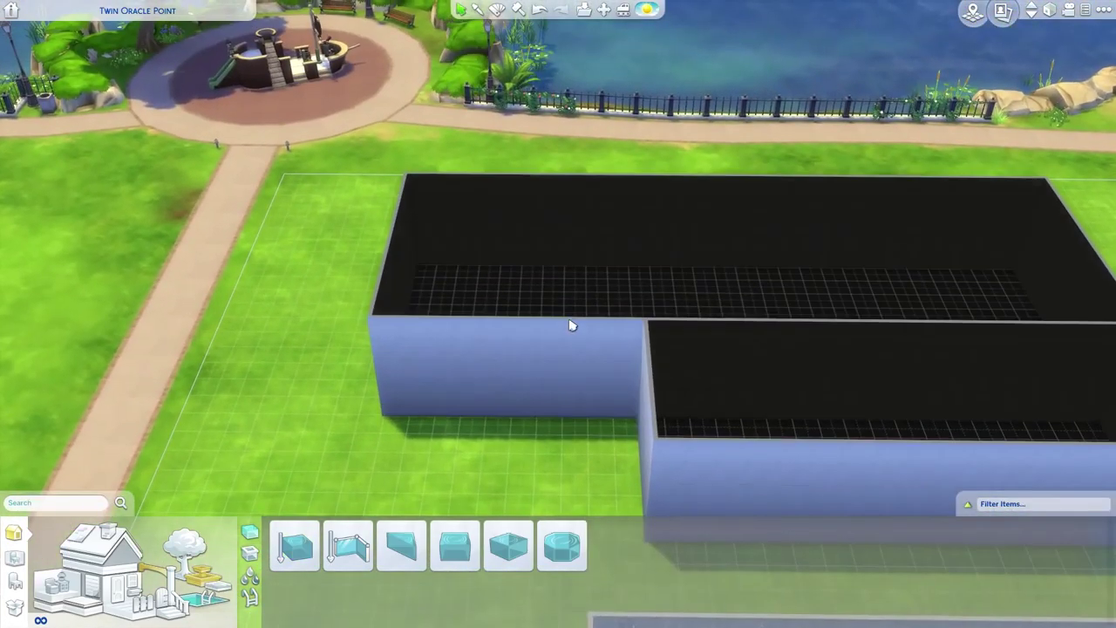
Move the large room into position and edge the pool with Thin Rocky Pool Trim.
drag(571, 323, 720, 292)
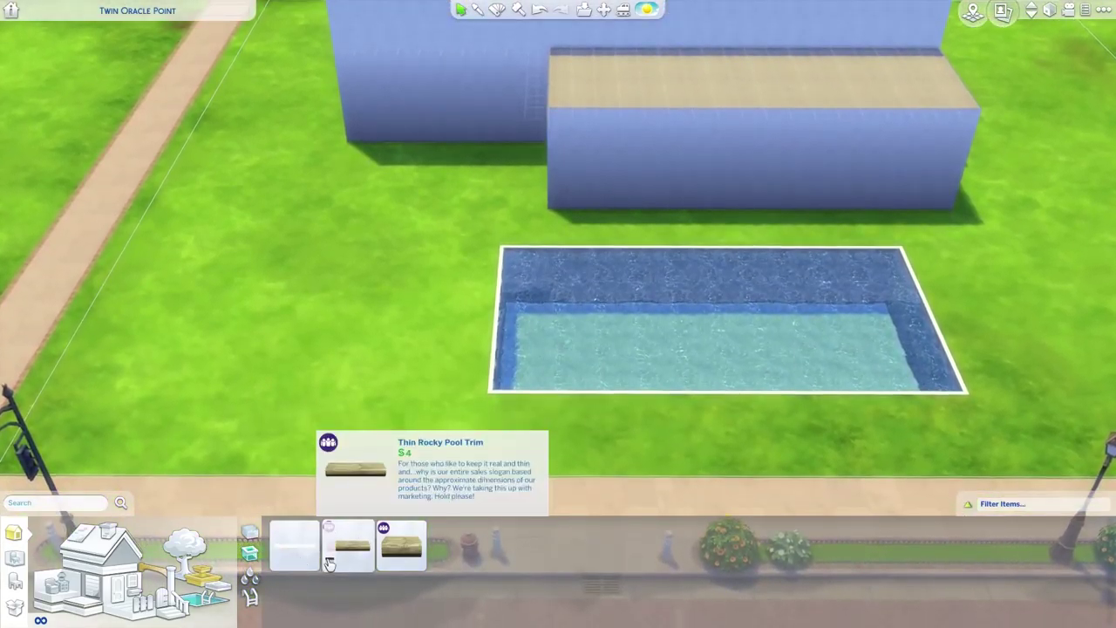
click(330, 564)
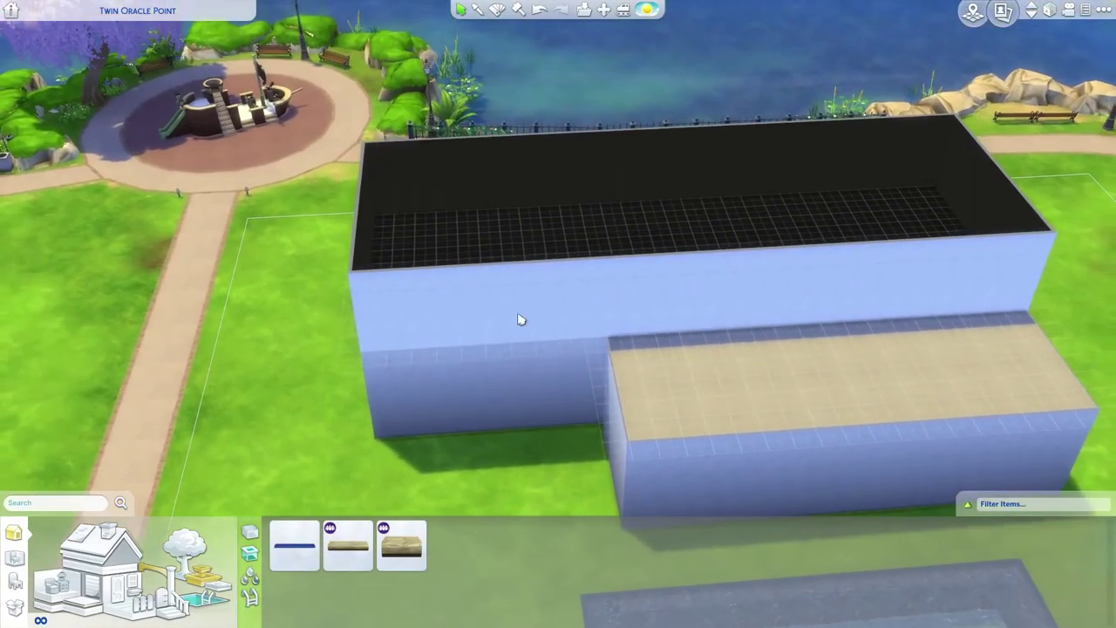
Stretch a flat roof across the whole large room.
click(100, 545)
click(379, 546)
drag(351, 294, 817, 499)
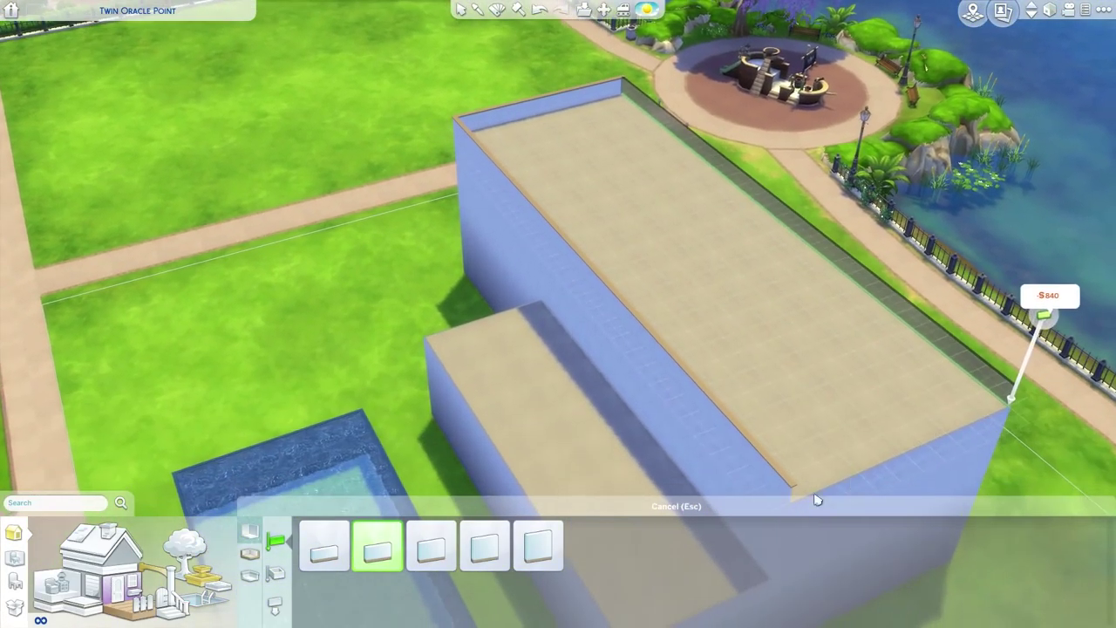
key(e)
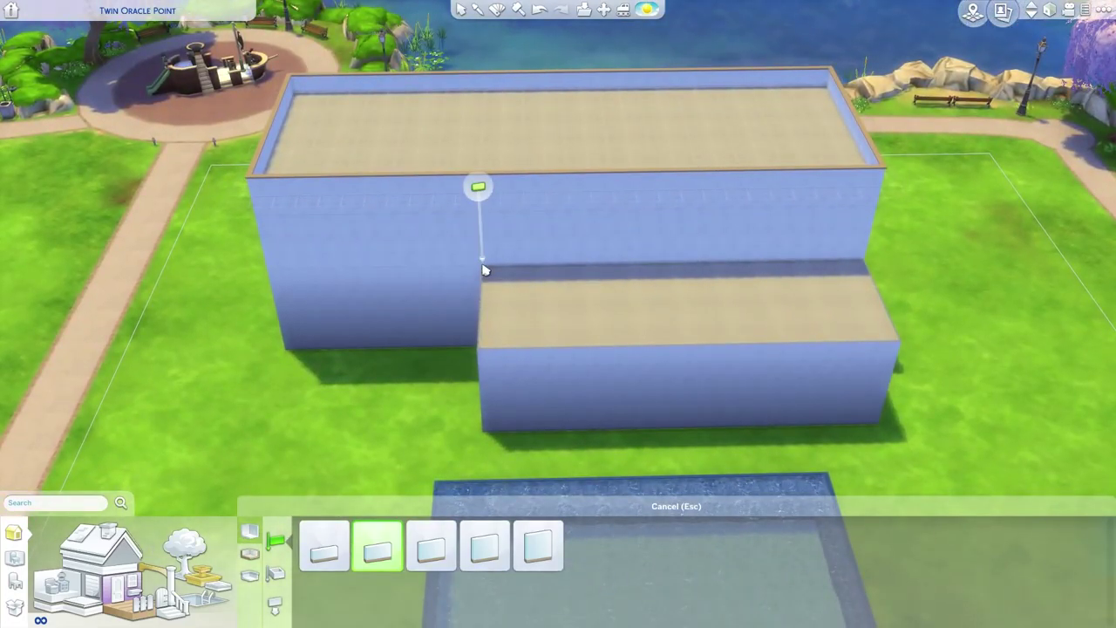
scroll(776, 461, down, 3)
key(s)
key(Escape)
Paint the house walls plain light grey.
key(q)
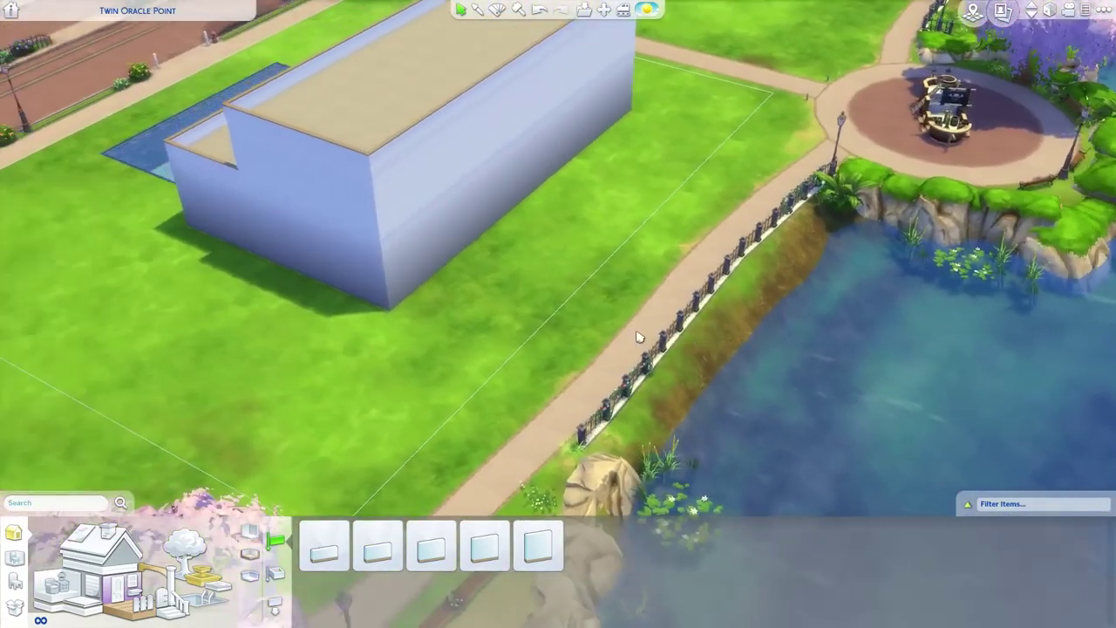
click(264, 602)
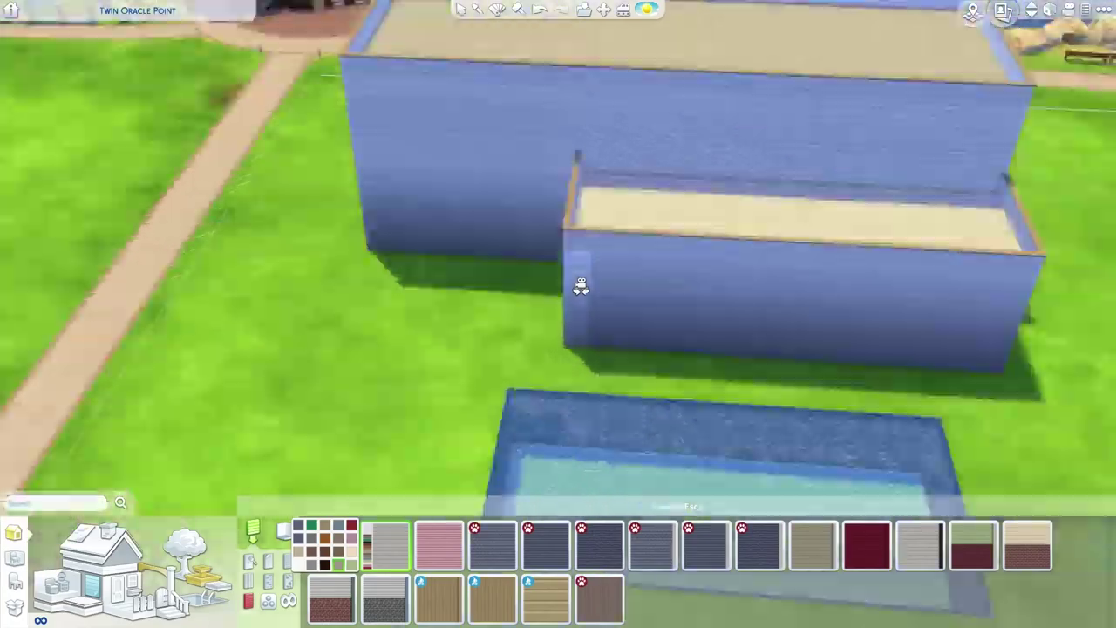
scroll(680, 567, down, 2)
click(386, 558)
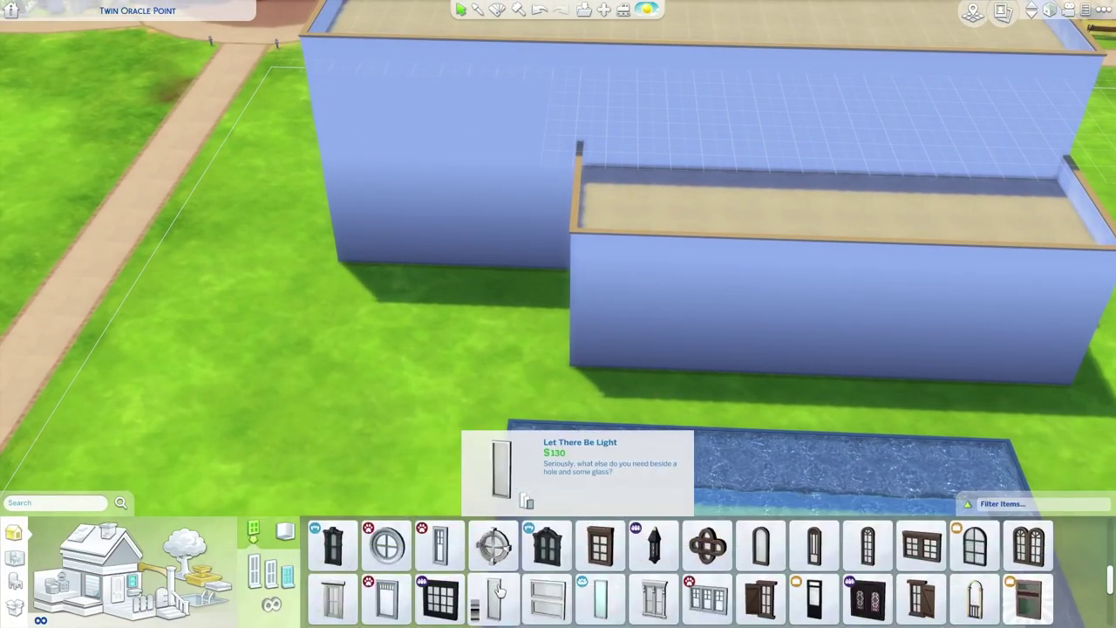
Place tall glass sliding doors along the walls, trying several door variants.
click(600, 602)
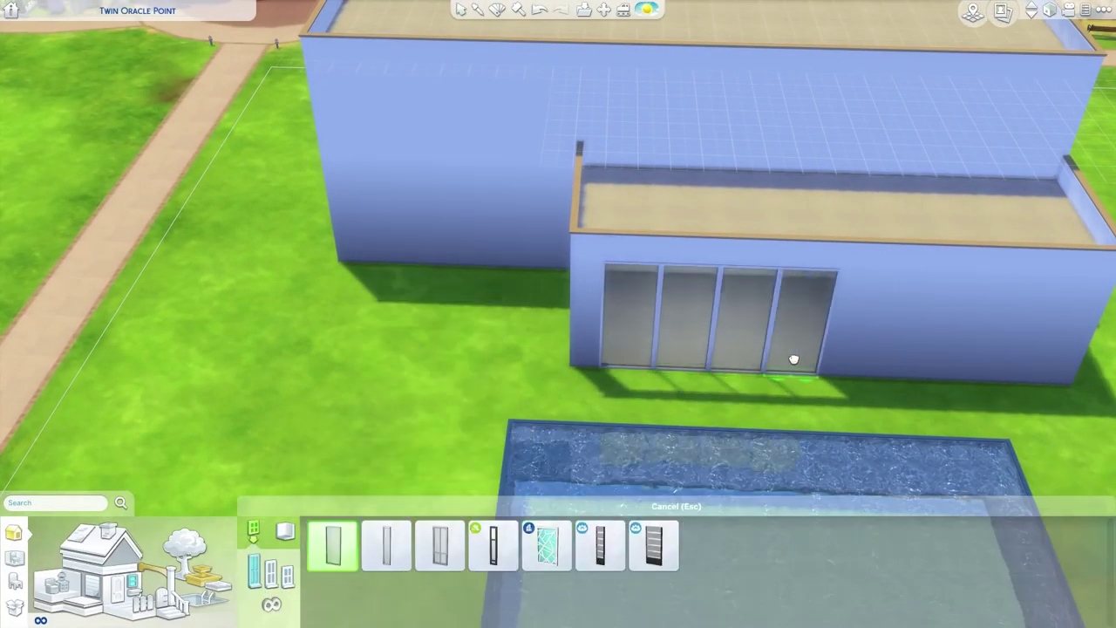
click(837, 357)
click(439, 545)
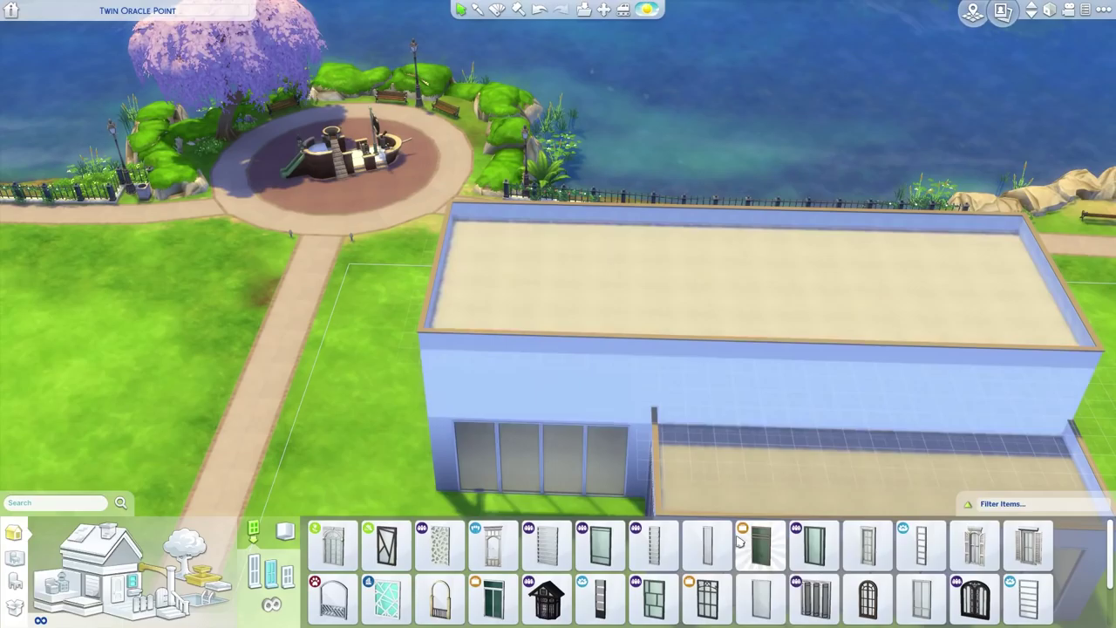
click(745, 609)
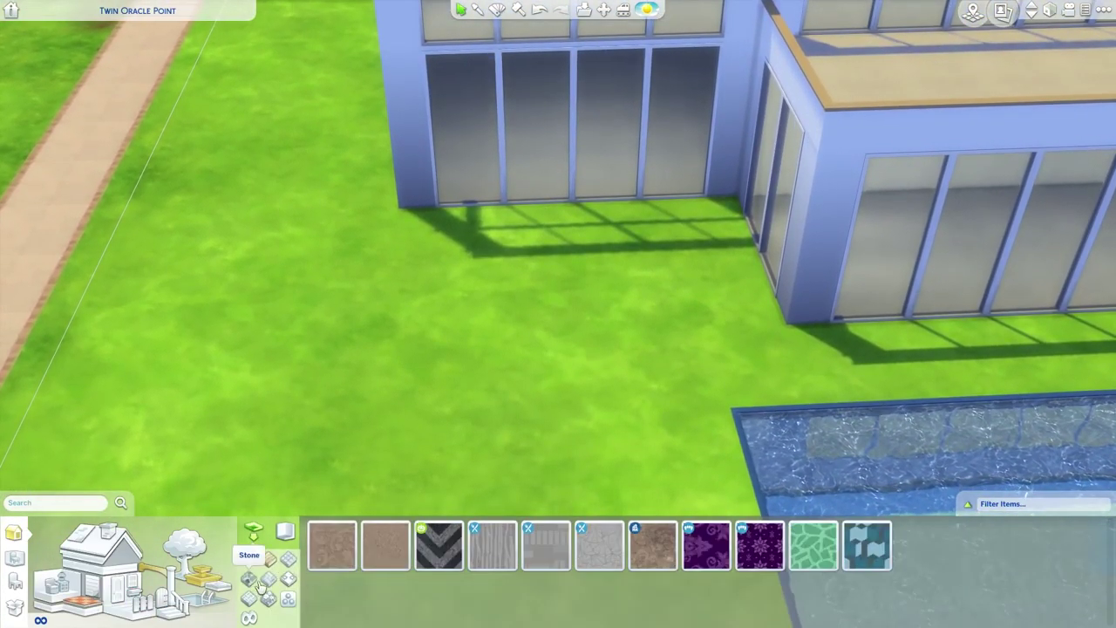
Lay beige Now and Zen floor tiles across the lawn beside the house and pool.
click(295, 561)
click(846, 571)
mouse_move(767, 375)
mouse_down()
mouse_move(461, 320)
mouse_move(386, 199)
mouse_move(515, 279)
mouse_move(1052, 415)
mouse_move(660, 236)
mouse_move(767, 391)
mouse_move(808, 349)
mouse_up()
click(613, 322)
scroll(719, 602, down, 5)
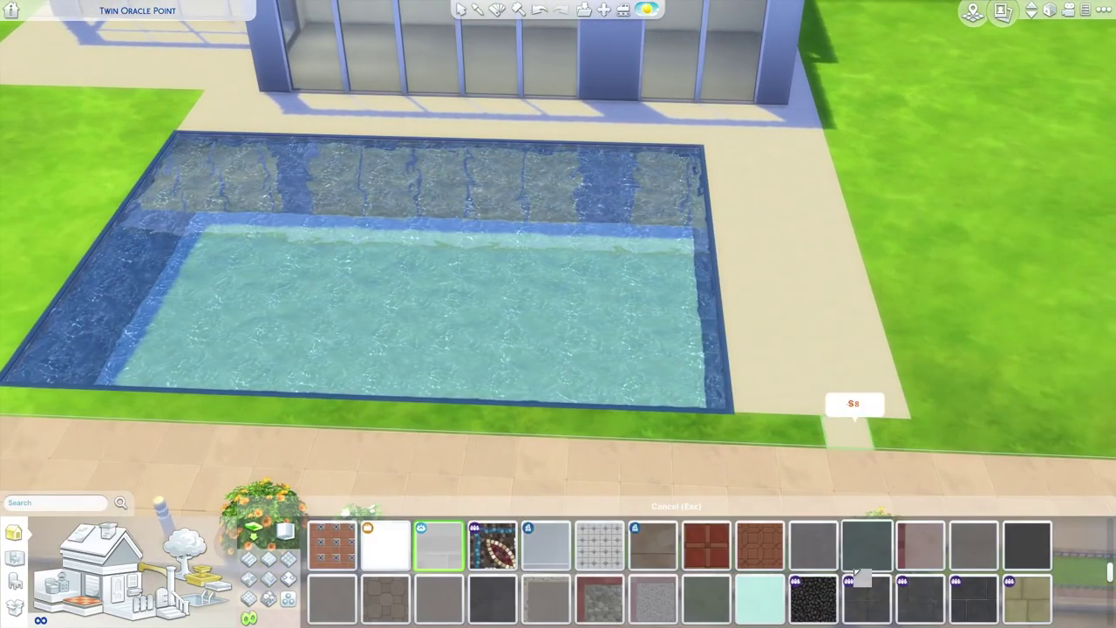
scroll(720, 608, down, 2)
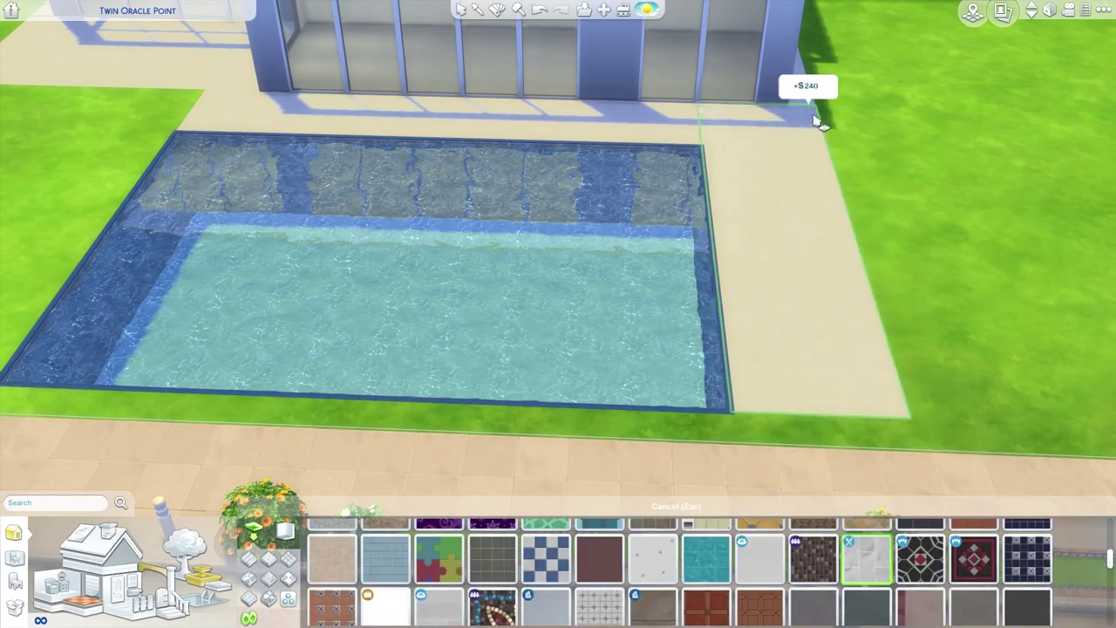
key(a)
key(w)
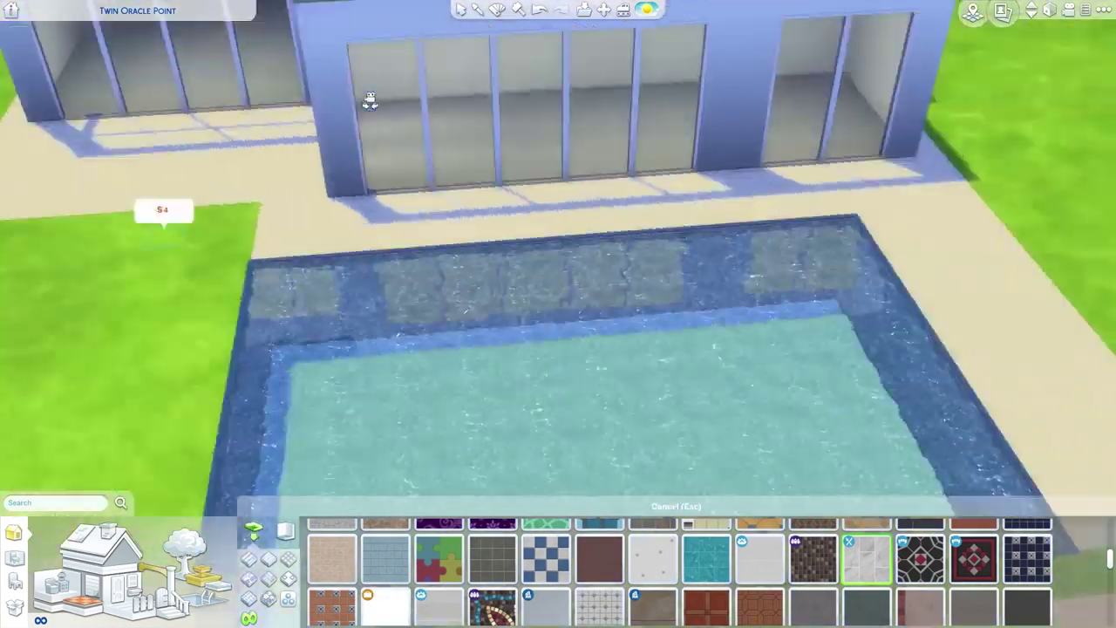
scroll(369, 100, down, 5)
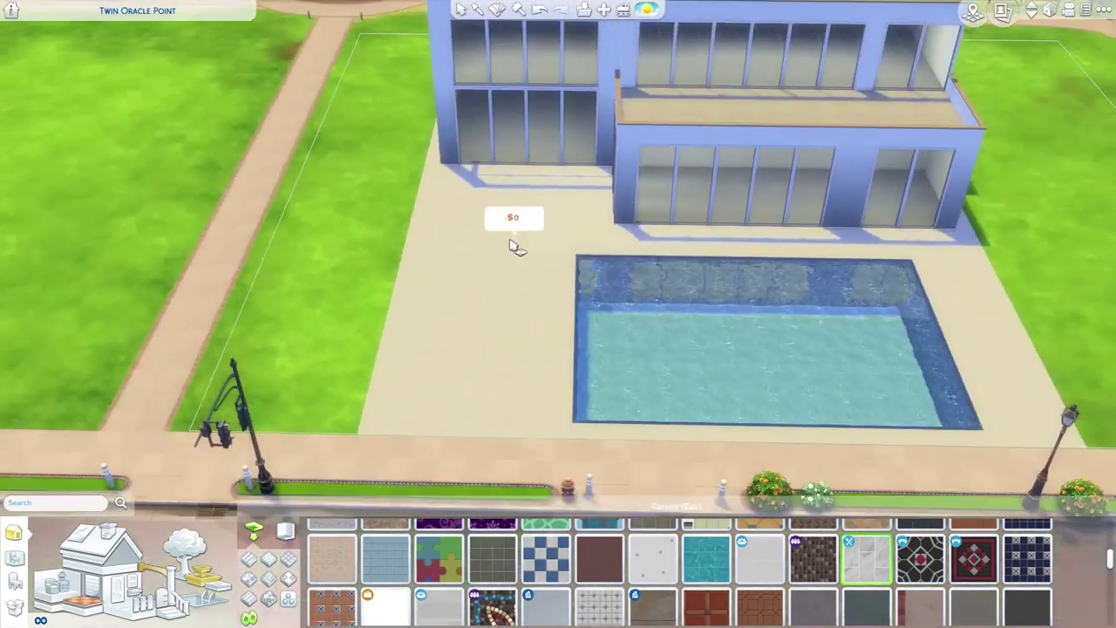
scroll(593, 305, up, 5)
key(e)
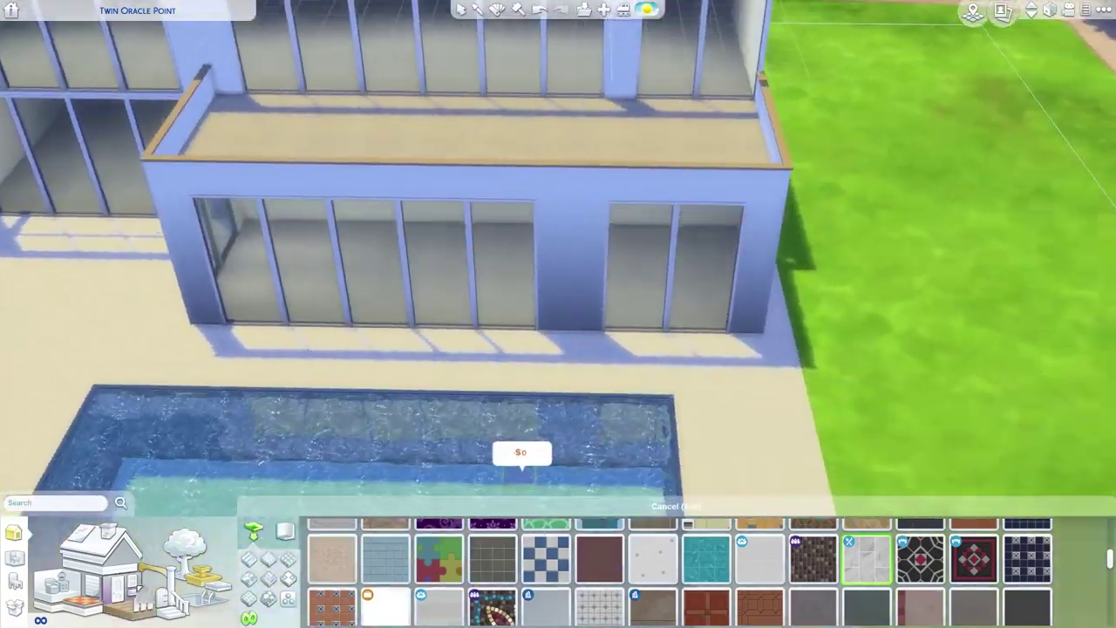
Cover the lower outer walls in stone.
click(588, 187)
scroll(525, 314, down, 3)
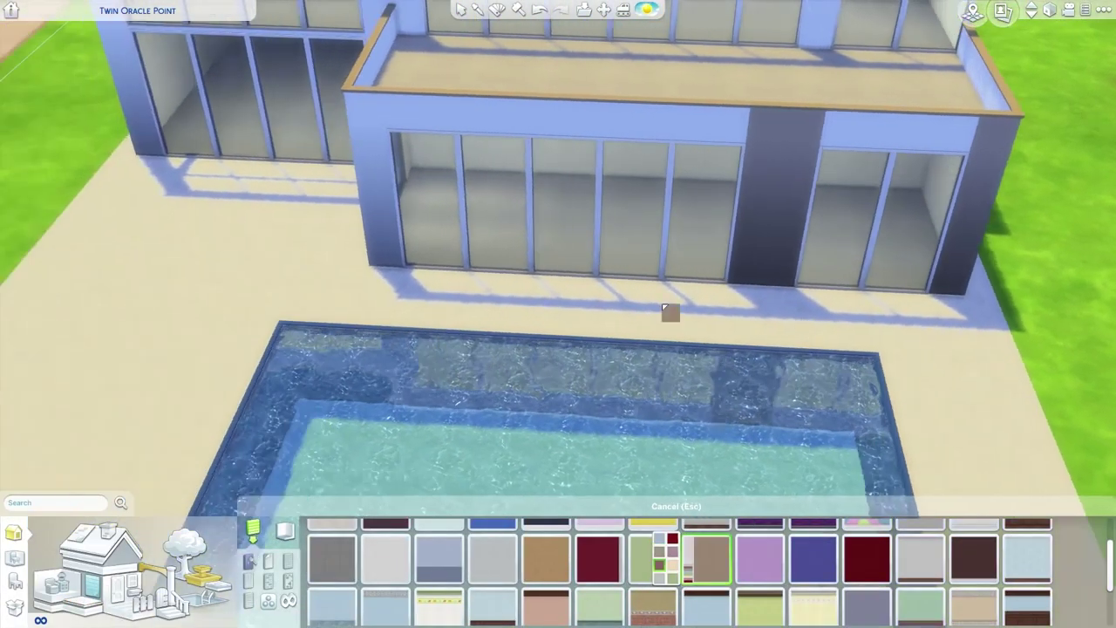
key(e)
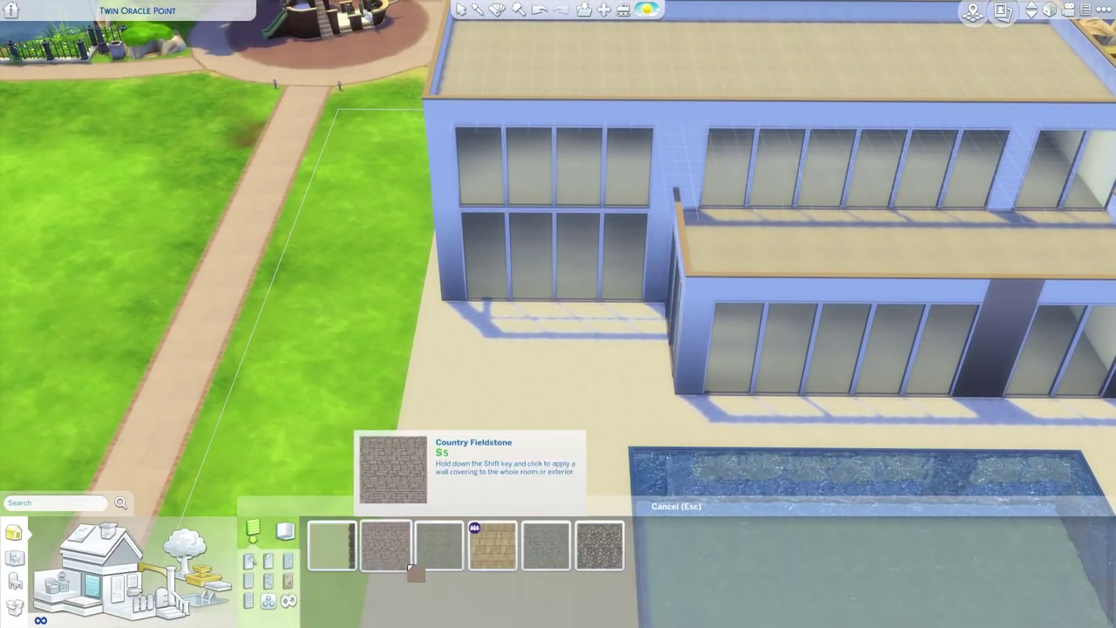
key(e)
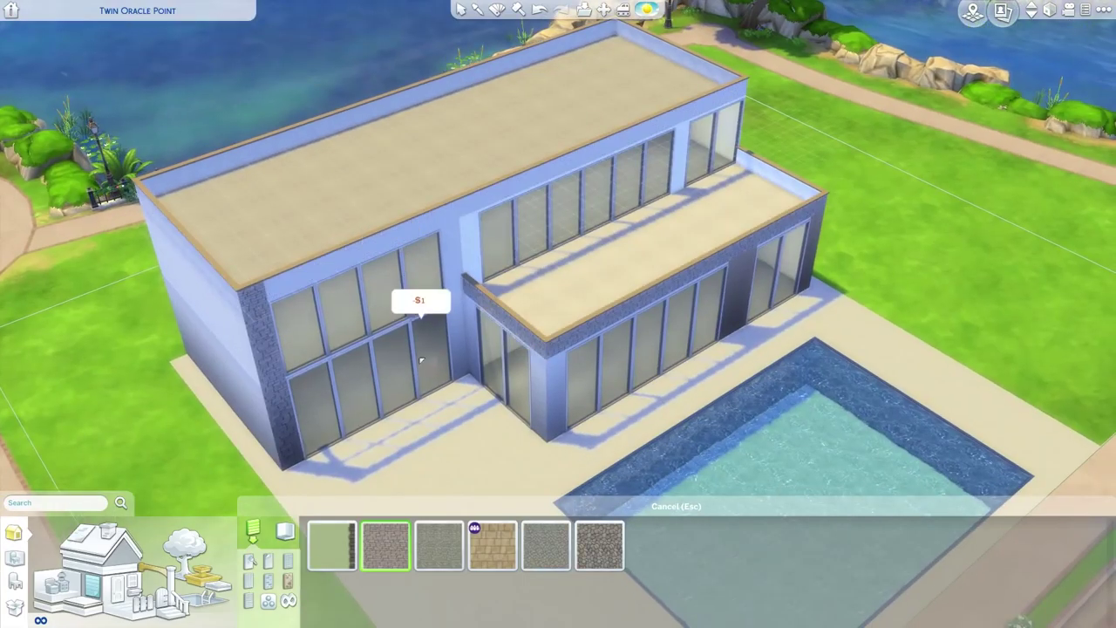
click(308, 228)
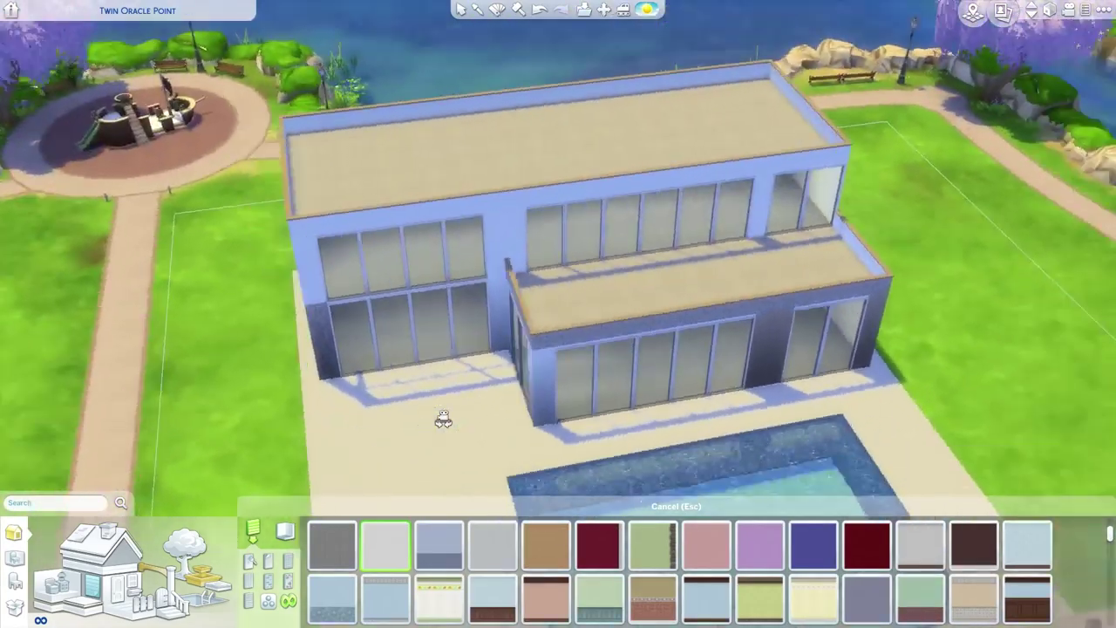
Switch the patio to a different floor tile and start a short wall beside it.
key(e)
click(436, 426)
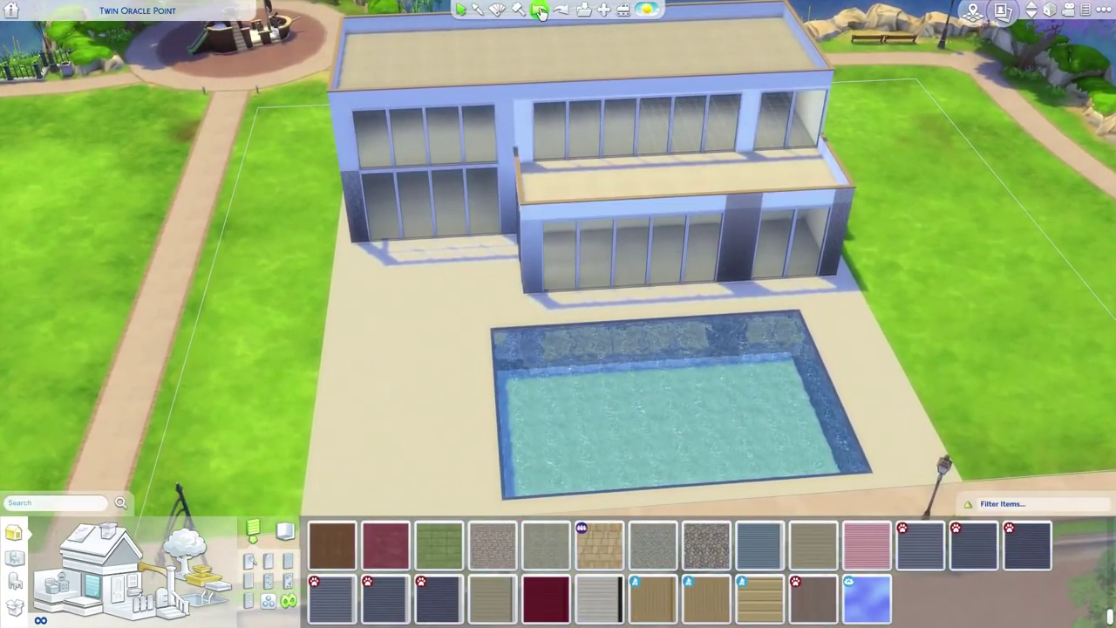
click(813, 600)
key(e)
scroll(859, 319, down, 5)
click(481, 356)
Clad the pillar wall in brick and top it with a half gabled roof.
scroll(498, 311, up, 5)
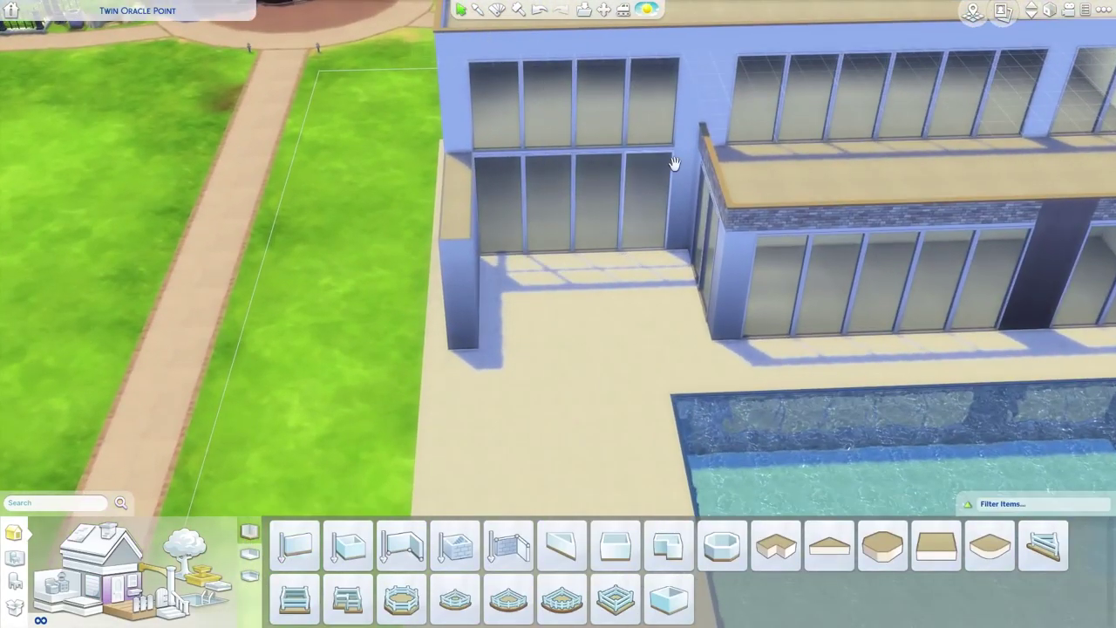
click(455, 286)
click(96, 539)
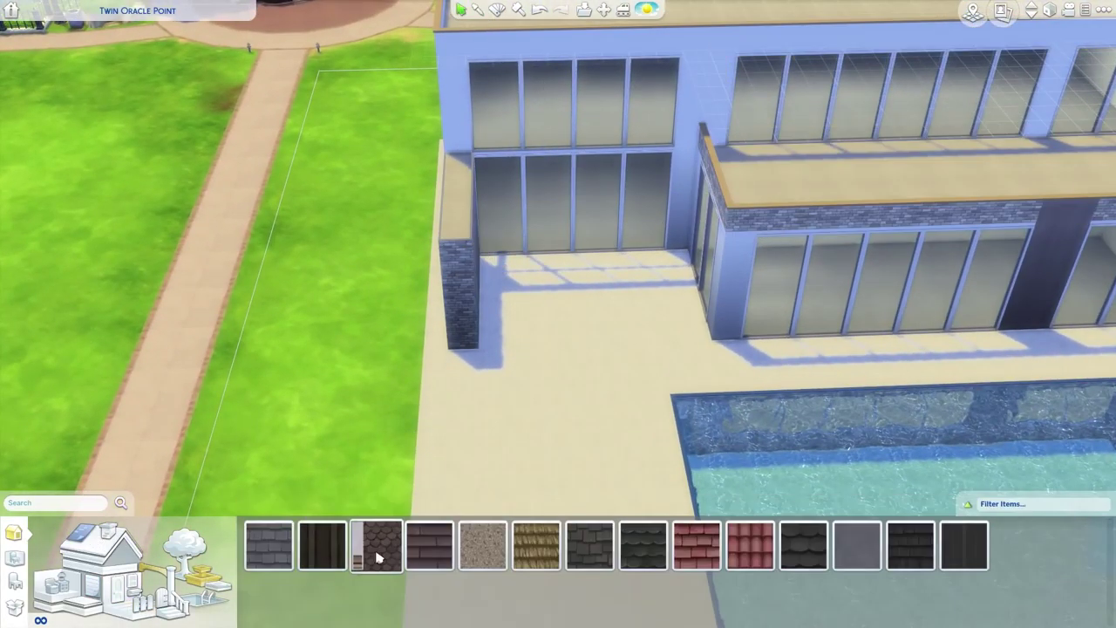
click(376, 545)
click(448, 224)
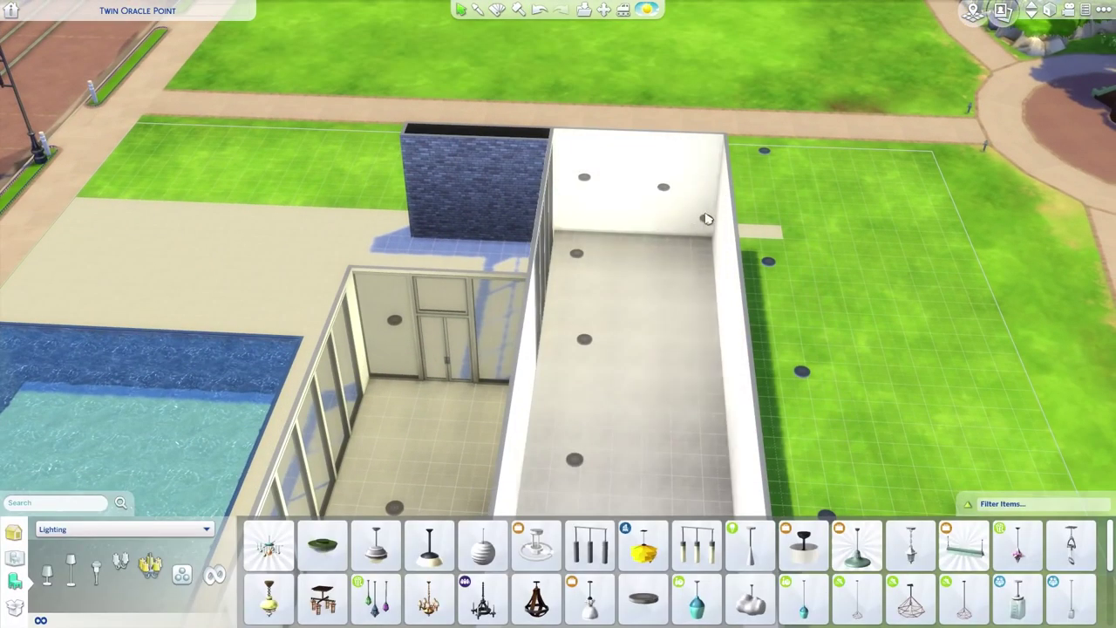
Add two more recessed ceiling lights and set the straight staircase in the room.
click(706, 218)
click(679, 275)
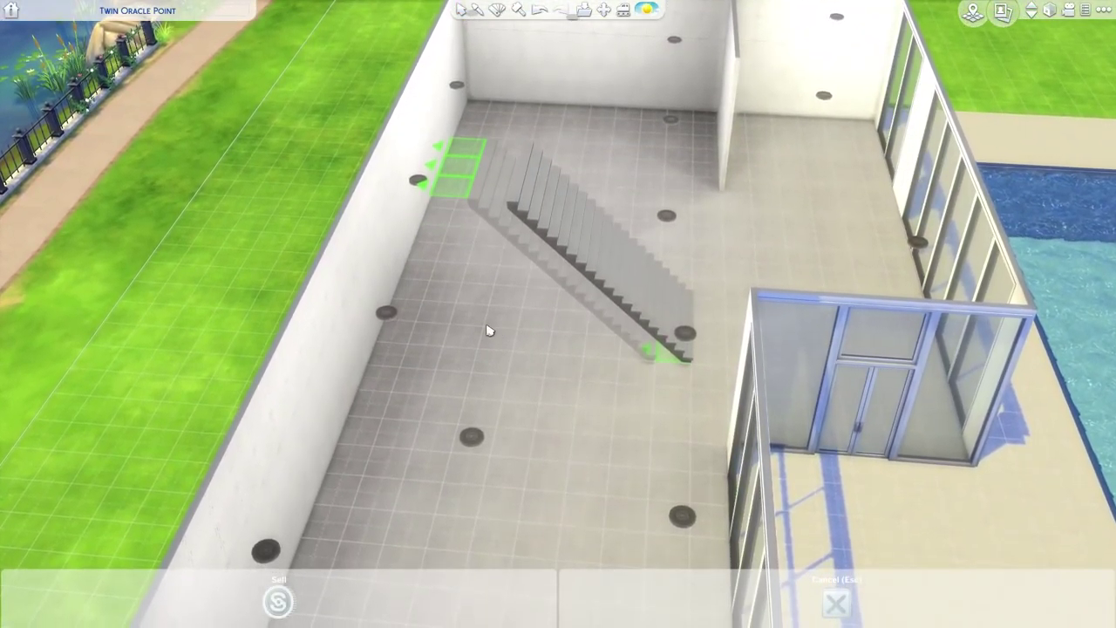
click(489, 330)
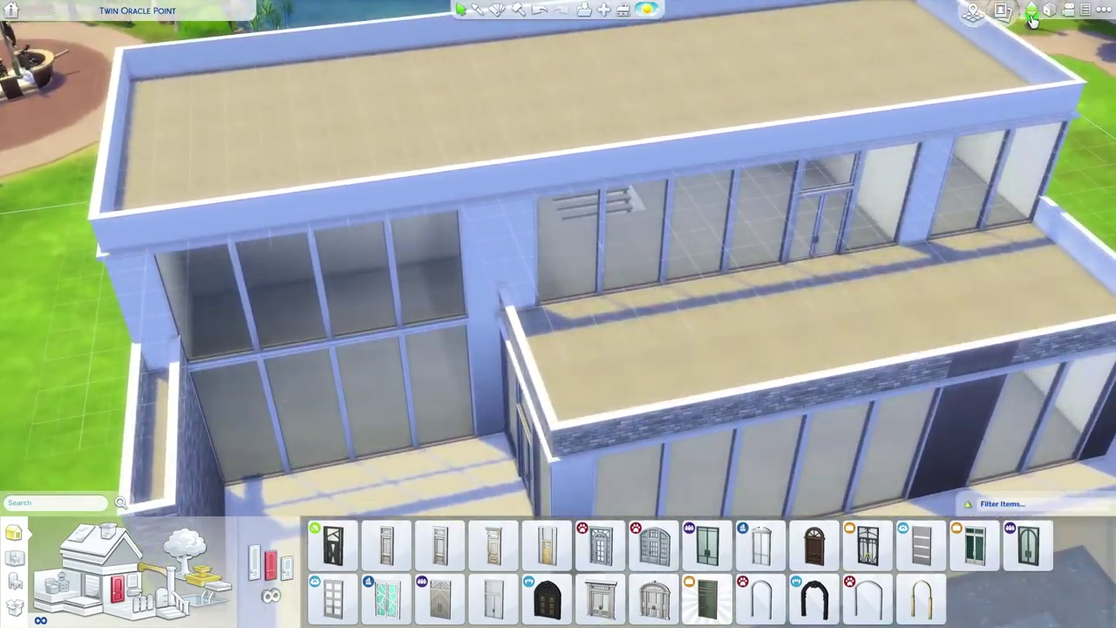
click(1032, 21)
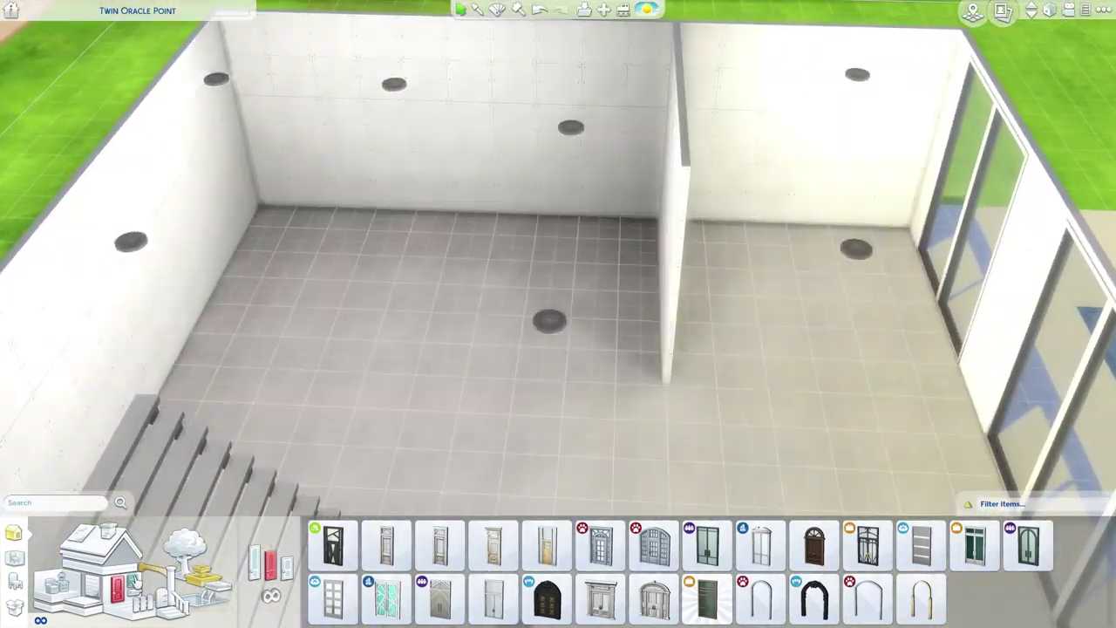
Extend the partition wall further into the room and hang the Ill-oooominate chandelier.
drag(664, 382, 681, 455)
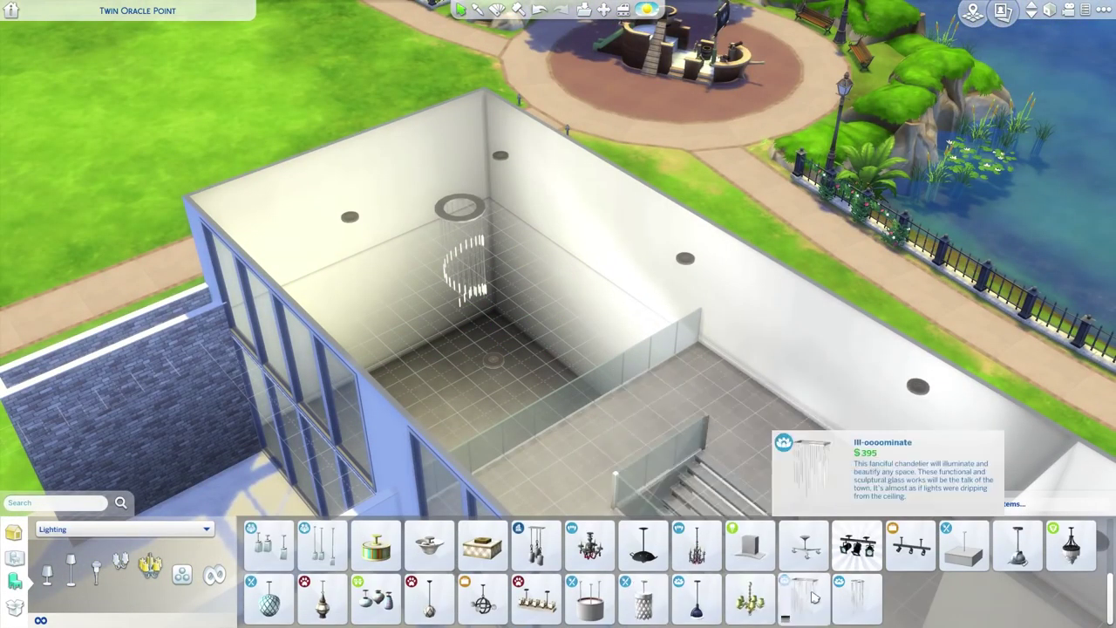
click(812, 597)
click(462, 305)
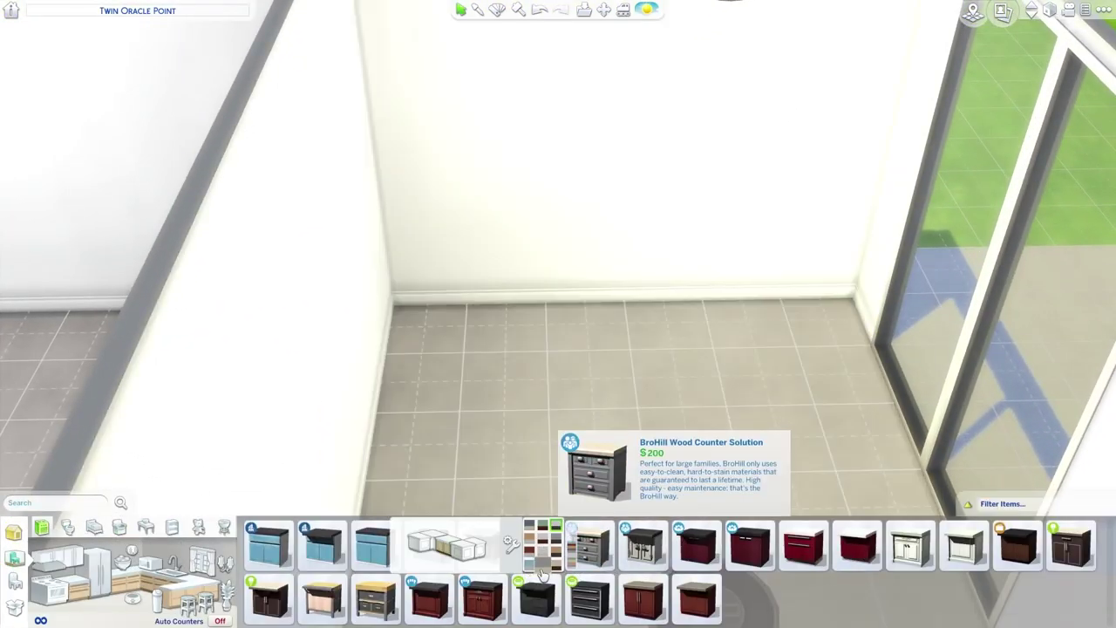
Run white drawer counters along the back wall and place three teal BroHill island pieces.
mouse_move(926, 570)
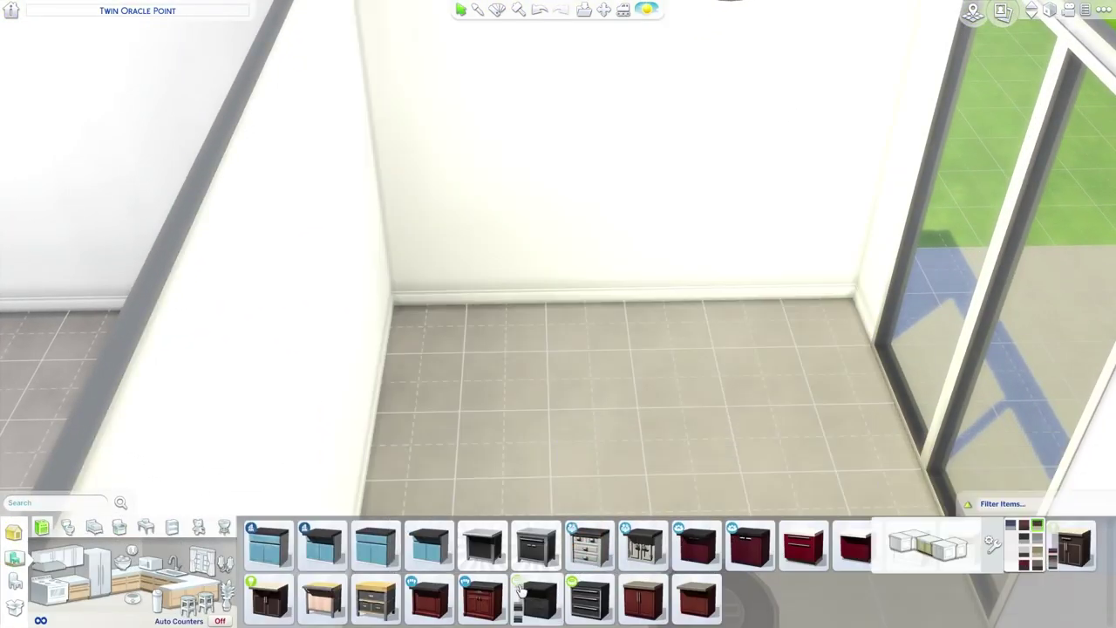
click(586, 600)
drag(456, 349, 837, 342)
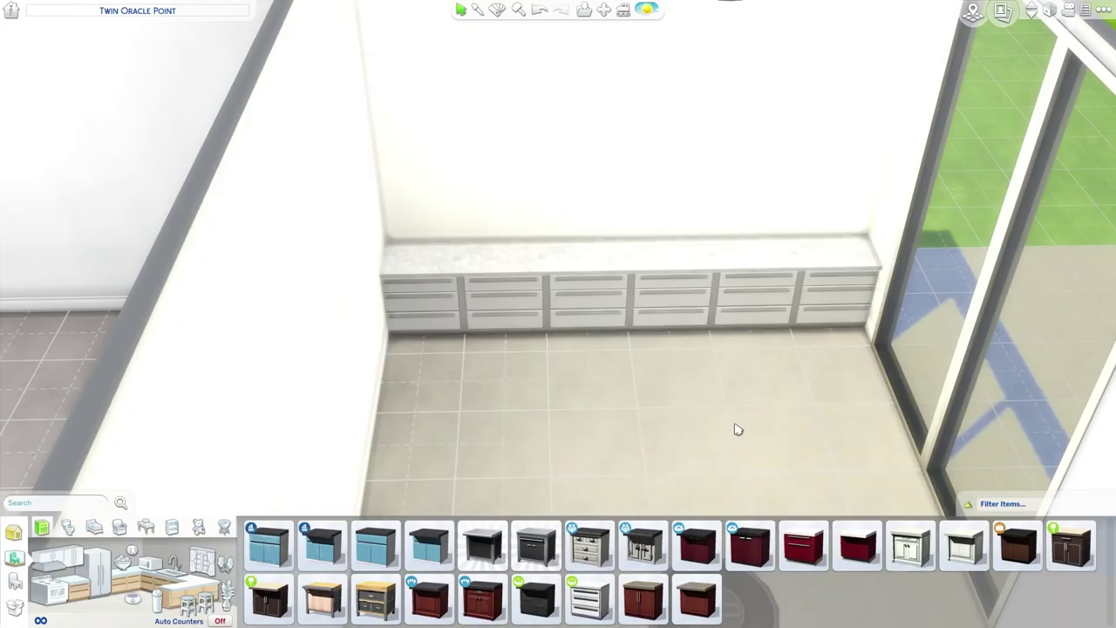
click(644, 546)
click(599, 375)
click(558, 375)
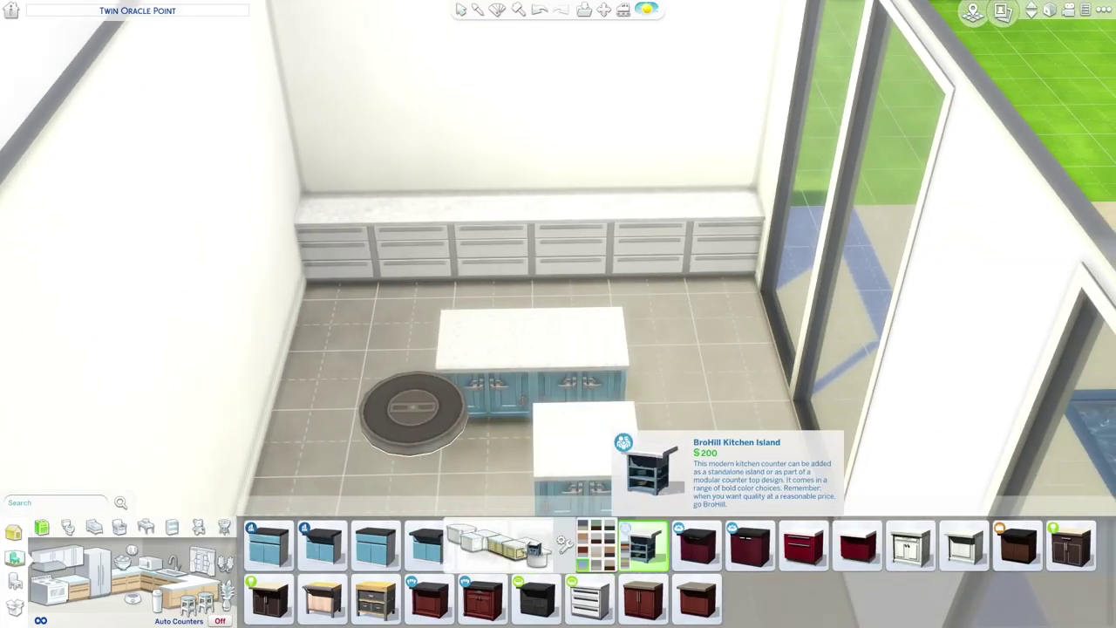
click(439, 425)
Tile the back wall teal with a white subway tile strip down the middle.
click(96, 558)
click(760, 545)
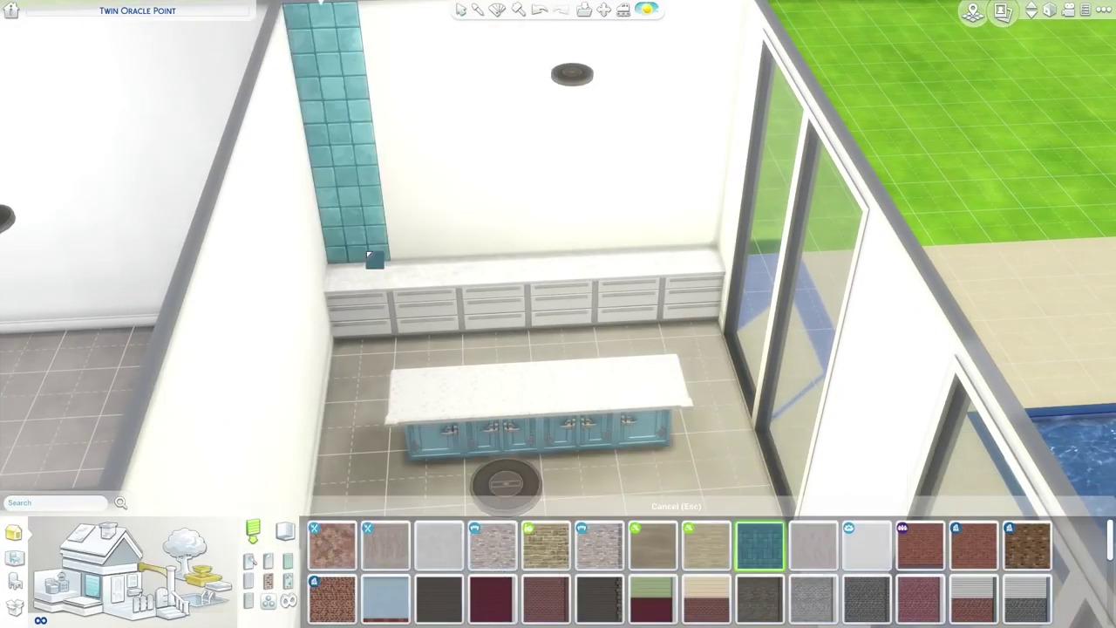
shift+click(369, 258)
scroll(401, 447, up, 2)
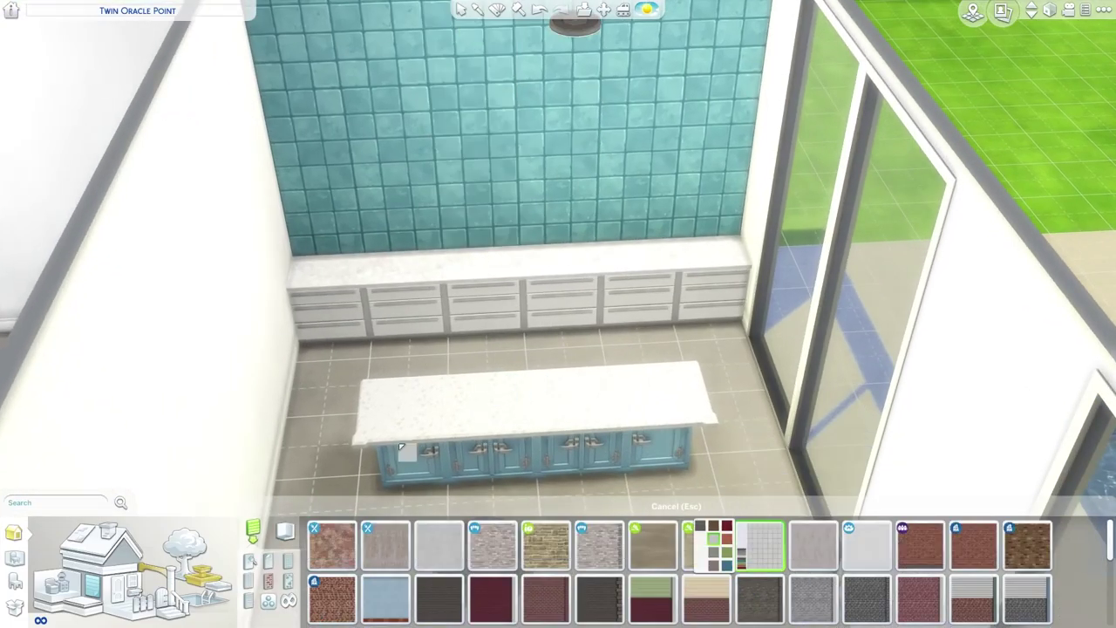
scroll(488, 549, up, 3)
click(492, 600)
scroll(501, 264, down, 2)
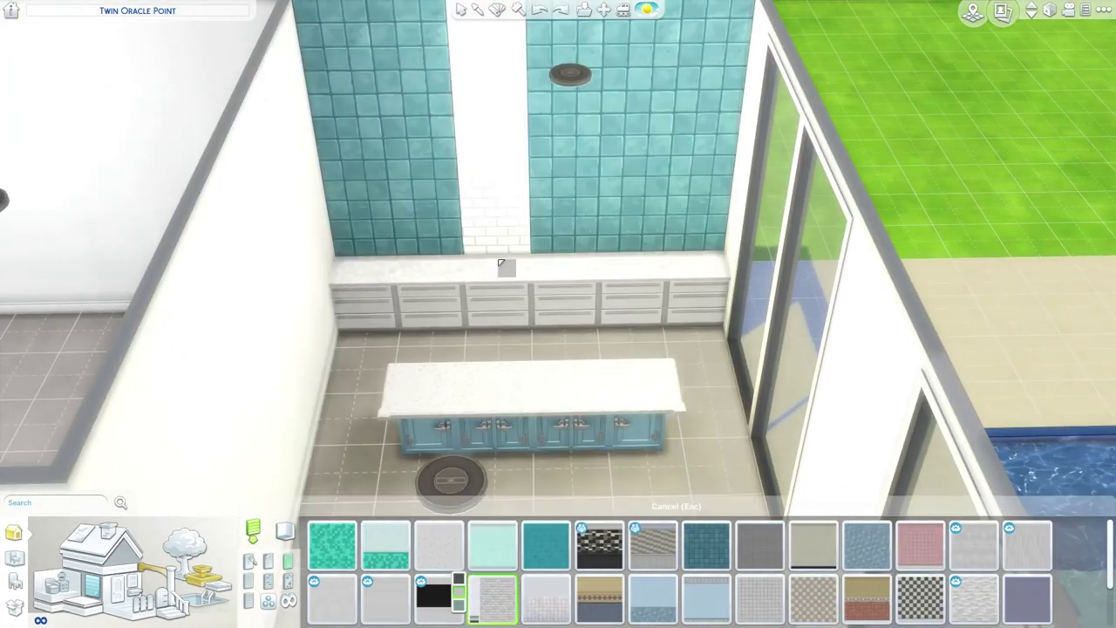
scroll(502, 263, up, 2)
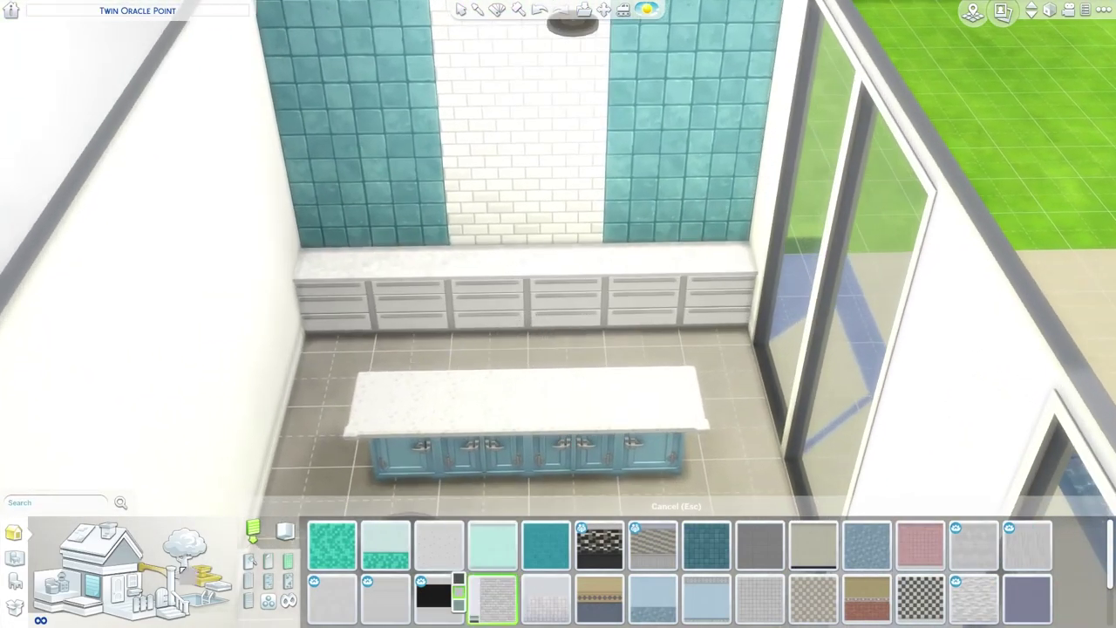
Try several column styles, settling on a plain white pillar before putting it away.
click(181, 572)
click(269, 545)
click(374, 590)
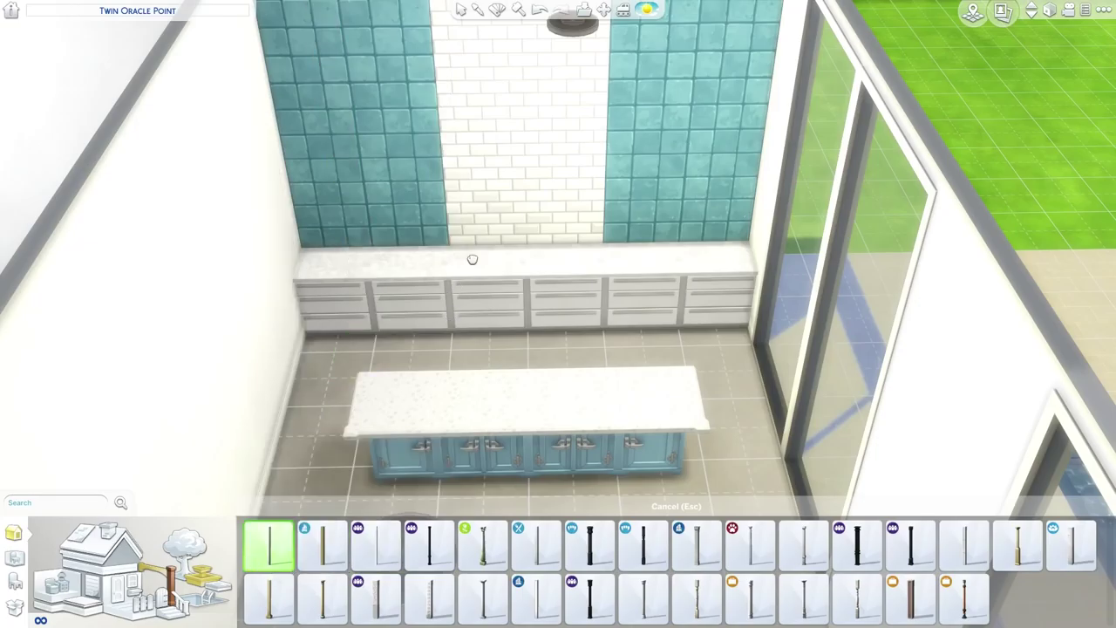
click(535, 545)
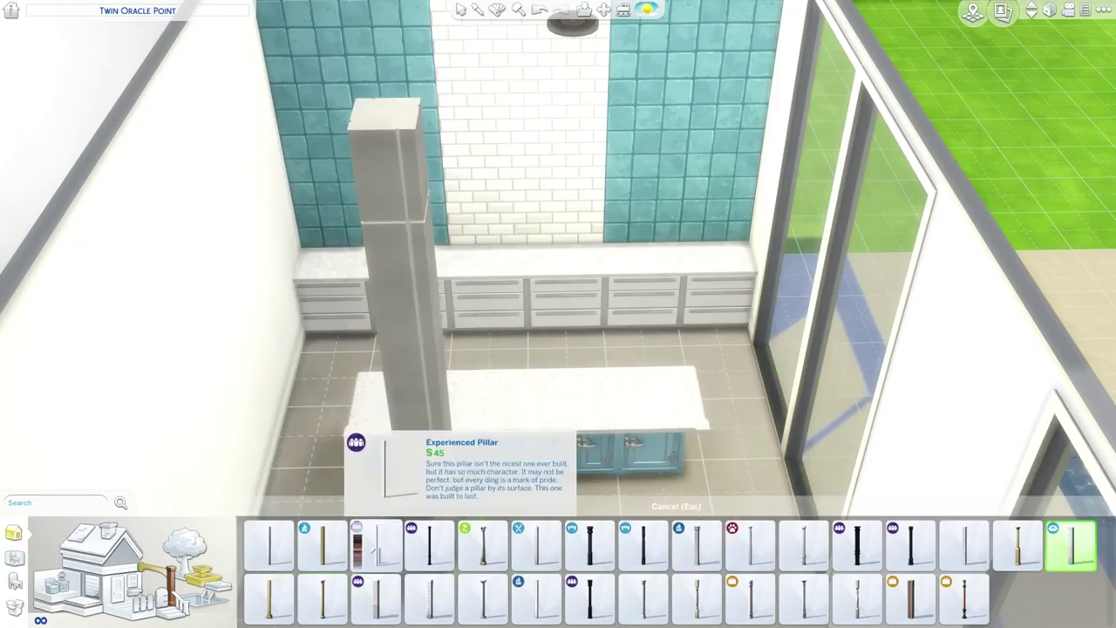
key(Escape)
click(14, 558)
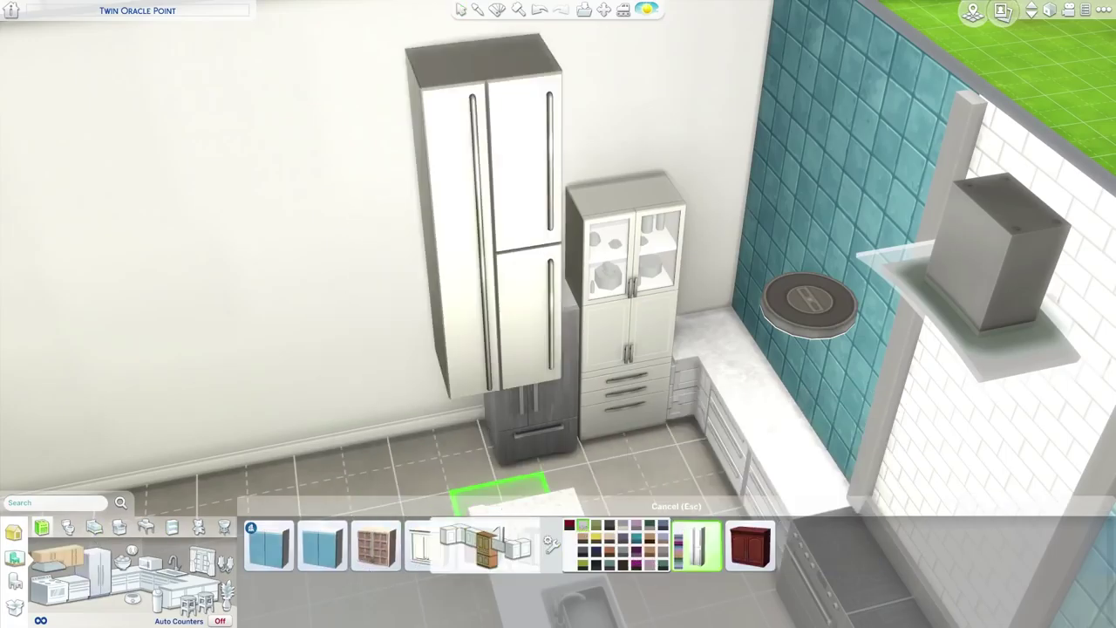
Try another cabinet set, move the fridge into the corner and pick a white drawer counter.
click(283, 551)
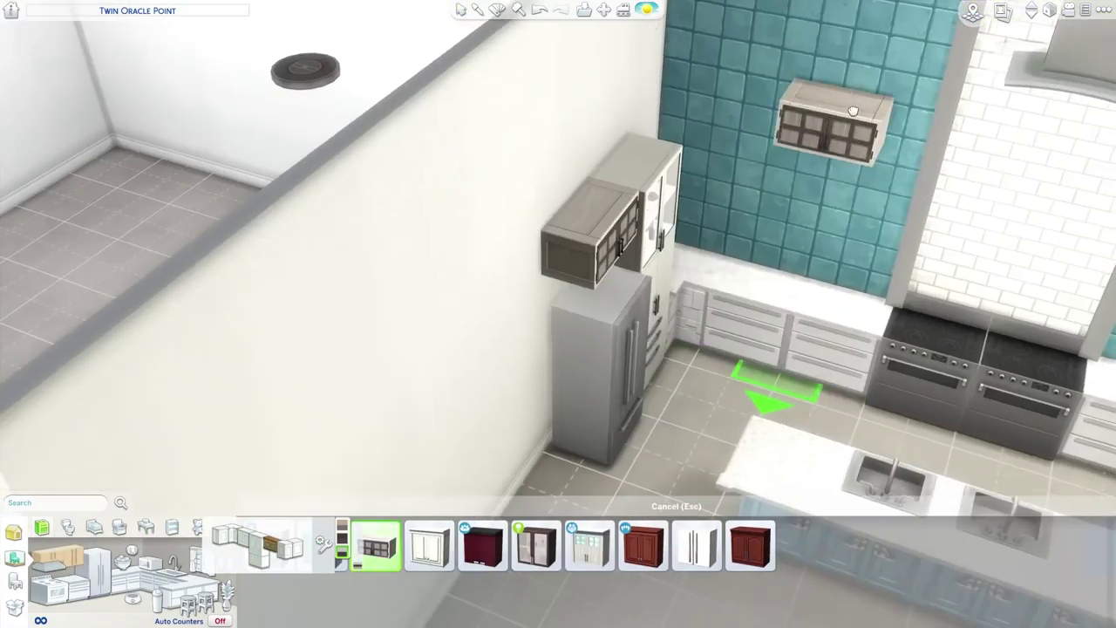
key(Escape)
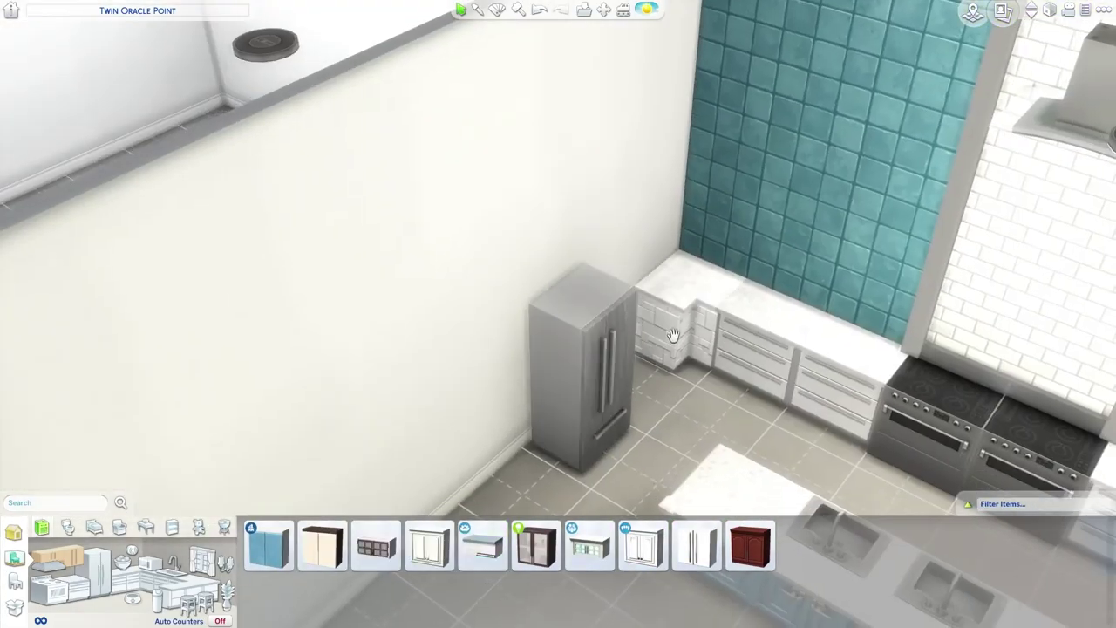
click(655, 303)
click(655, 303)
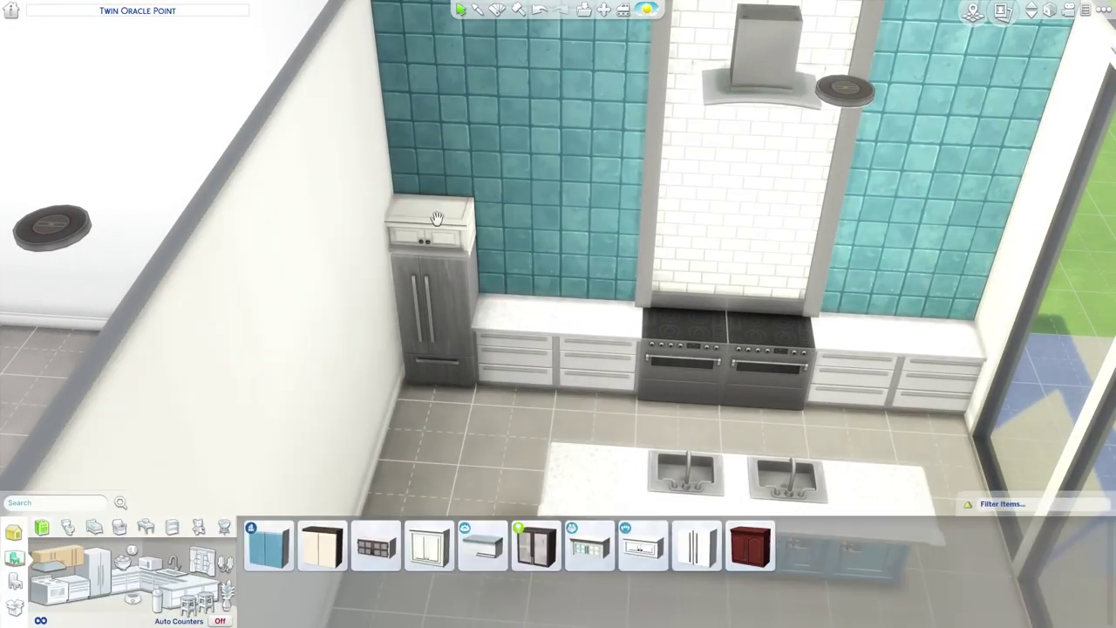
click(437, 217)
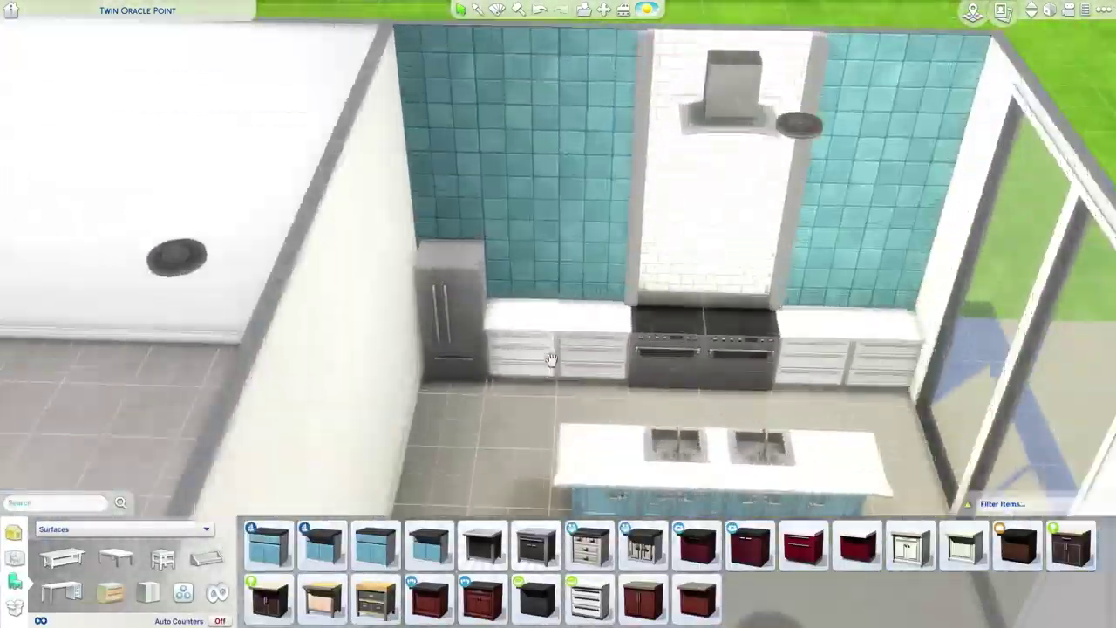
Browse wall shelves for the kitchen, then put the held shelf away.
click(206, 558)
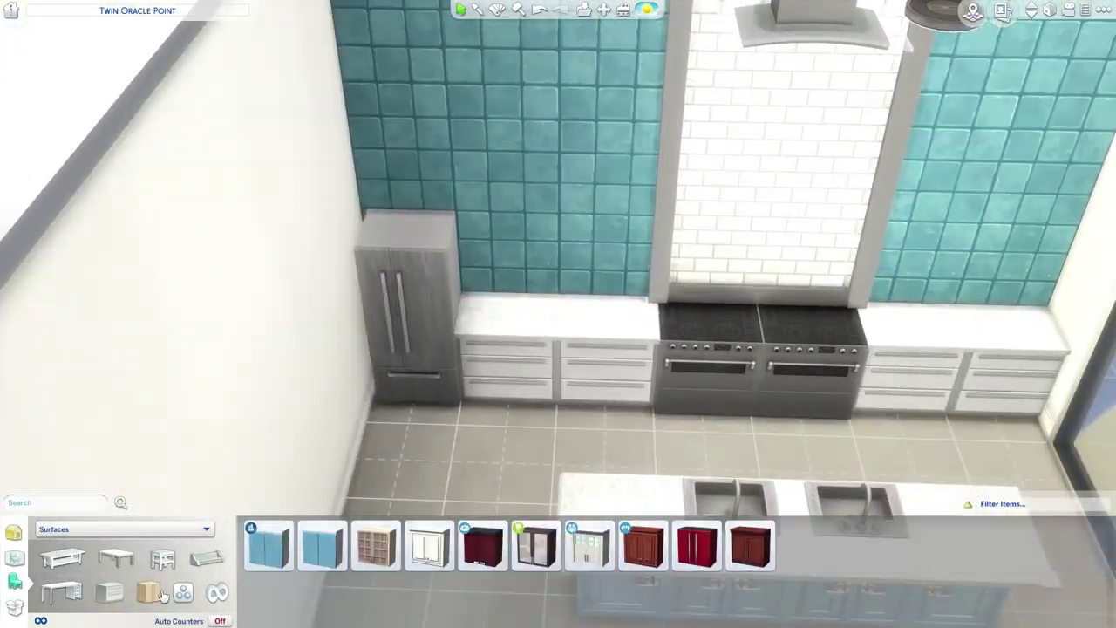
scroll(645, 381, down, 3)
key(Escape)
click(201, 580)
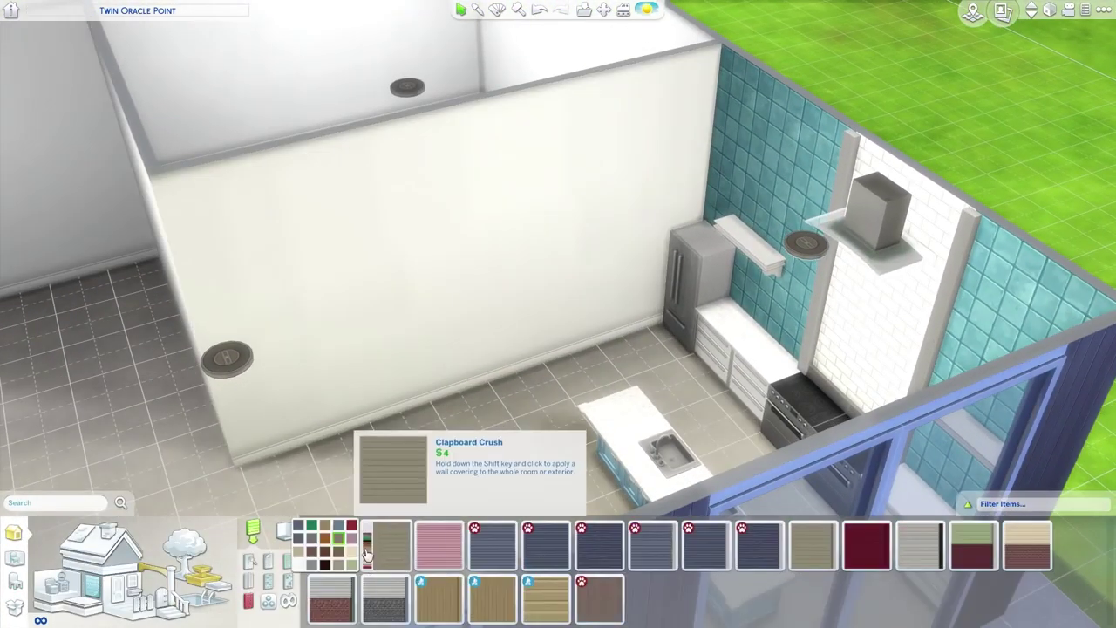
Panel the inner wall in brown wood.
click(367, 554)
shift+click(399, 399)
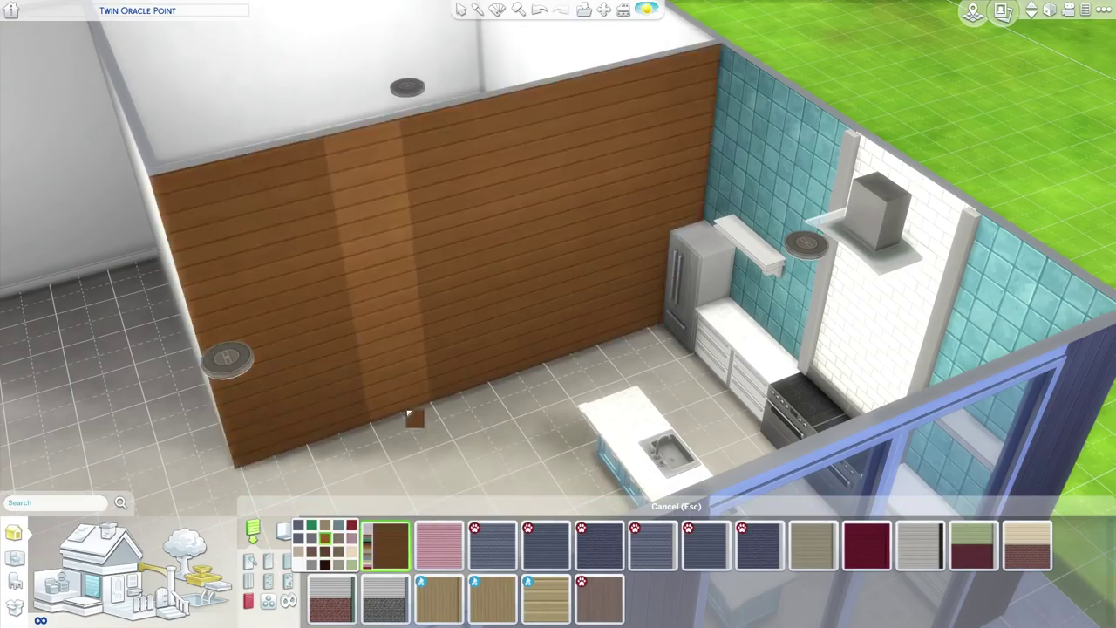
scroll(494, 53, down, 3)
key(Escape)
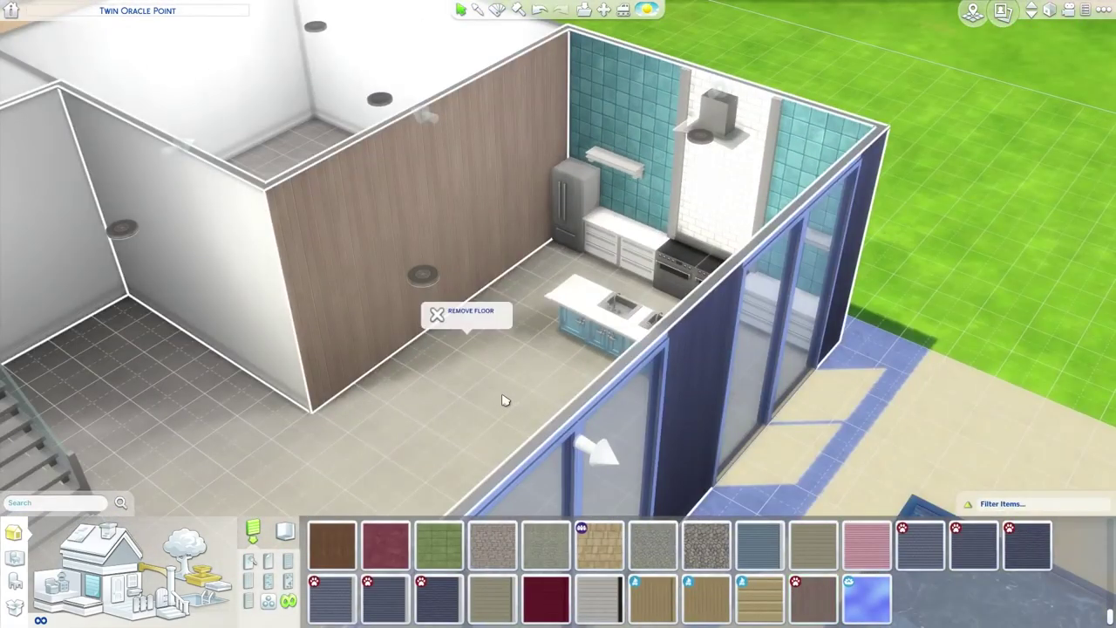
Try wood, beige and white tile floors, settling on pale wood planks for the kitchen.
click(466, 430)
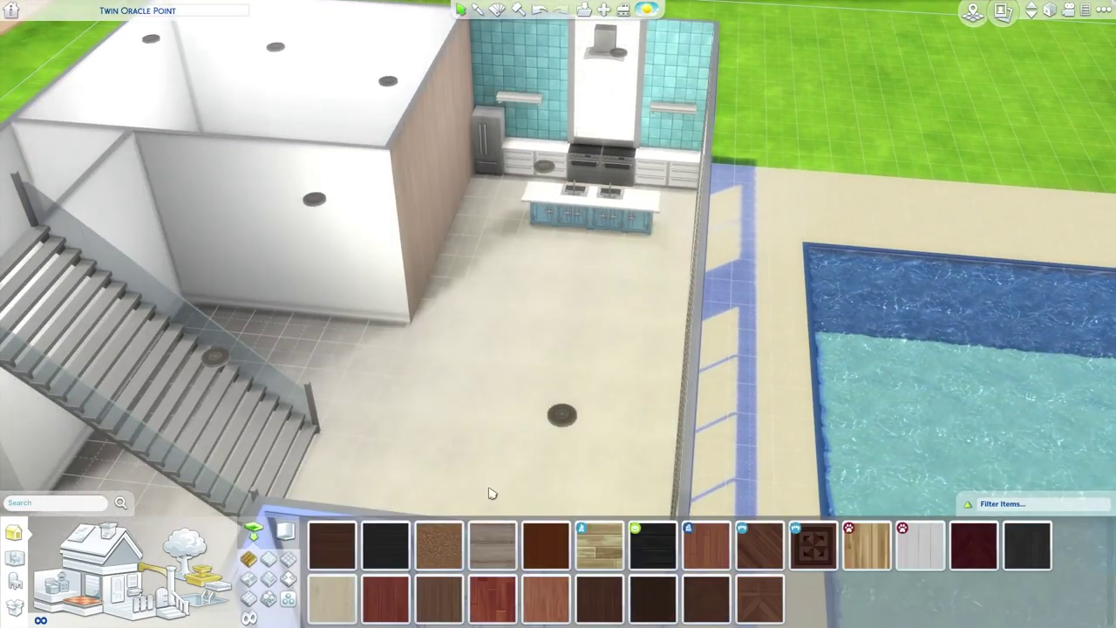
click(866, 545)
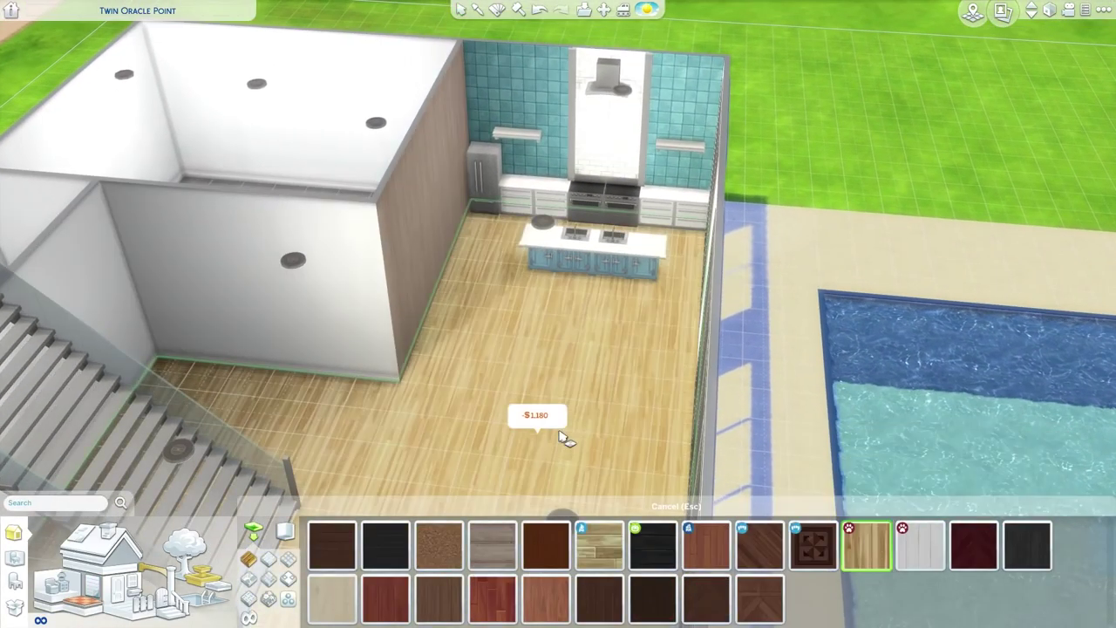
click(340, 568)
click(874, 542)
scroll(578, 438, up, 5)
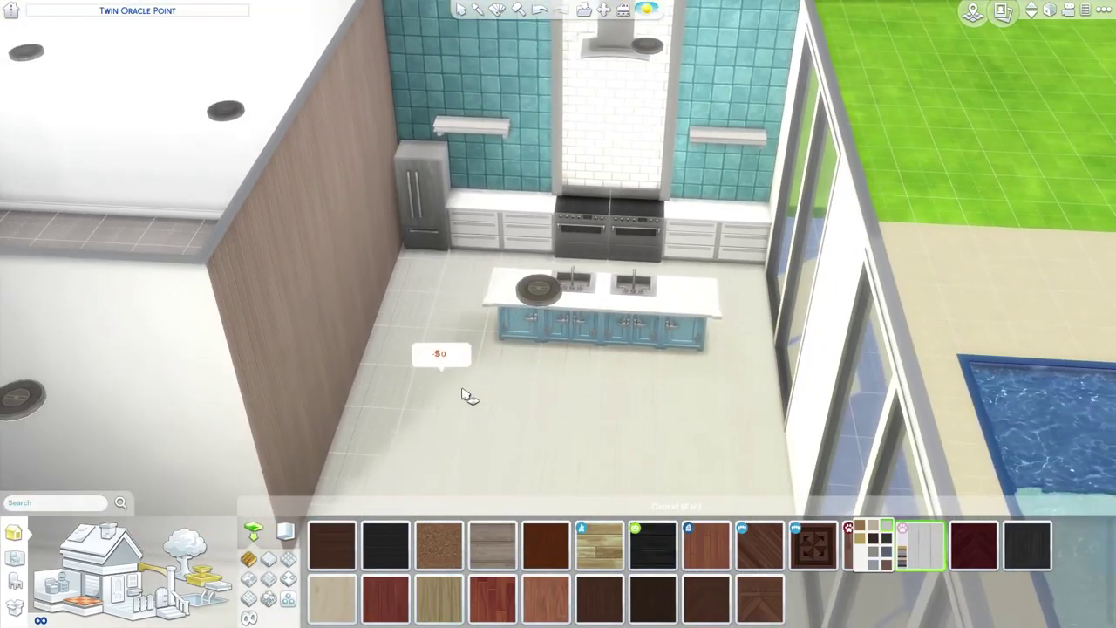
scroll(466, 395, down, 3)
click(438, 599)
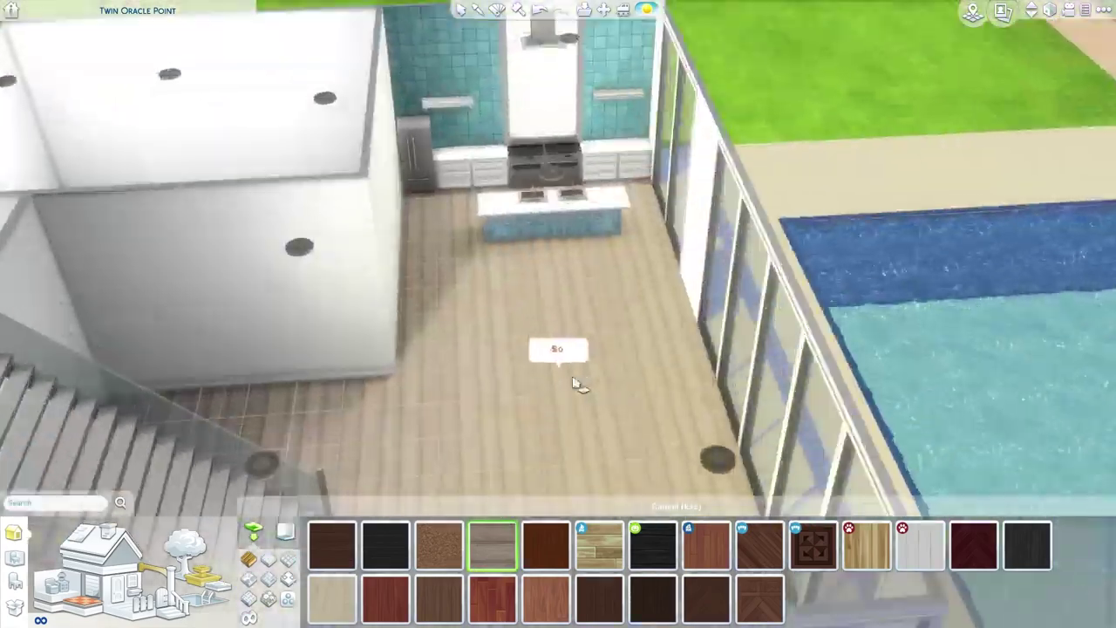
scroll(567, 396, up, 3)
scroll(559, 314, down, 3)
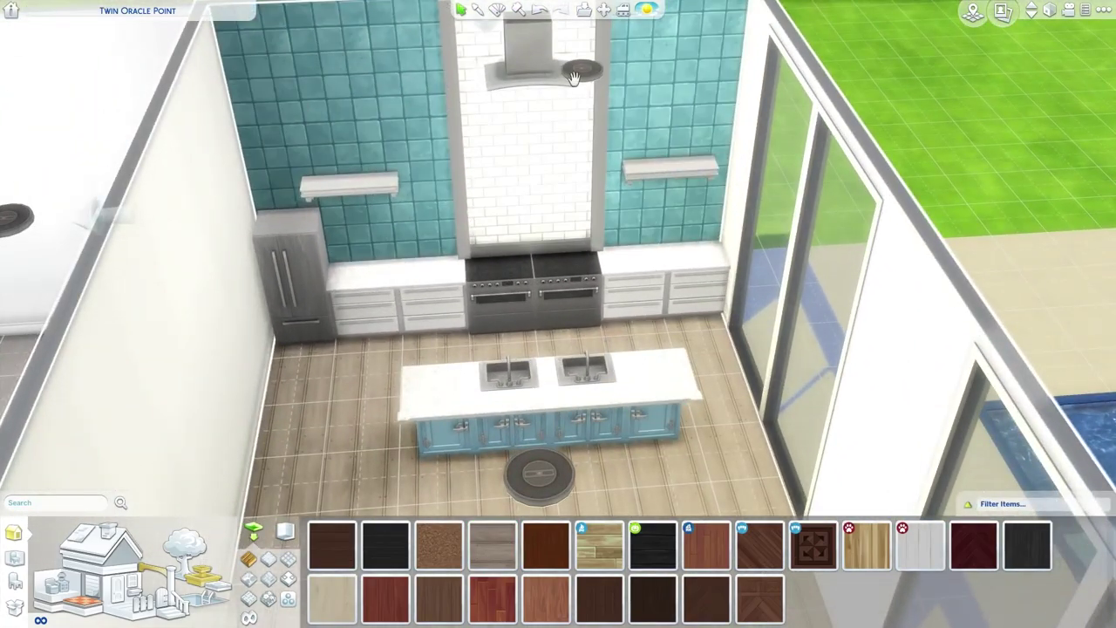
Hang a glass box pendant light from the Lighting catalog over the kitchen island.
click(201, 576)
click(150, 567)
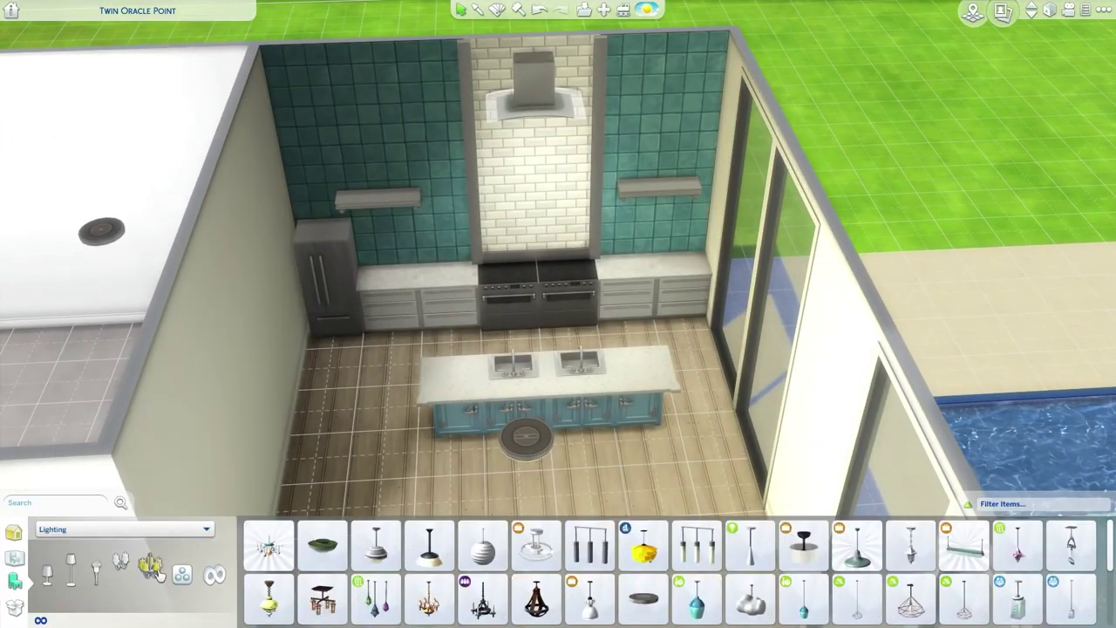
scroll(610, 567, down, 2)
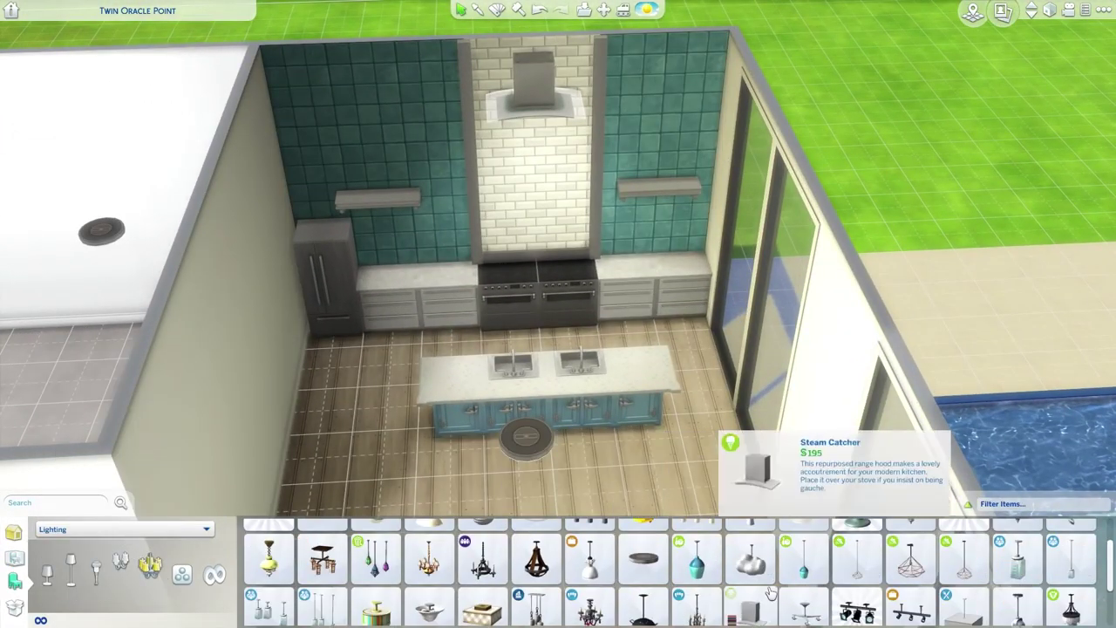
click(963, 529)
click(538, 398)
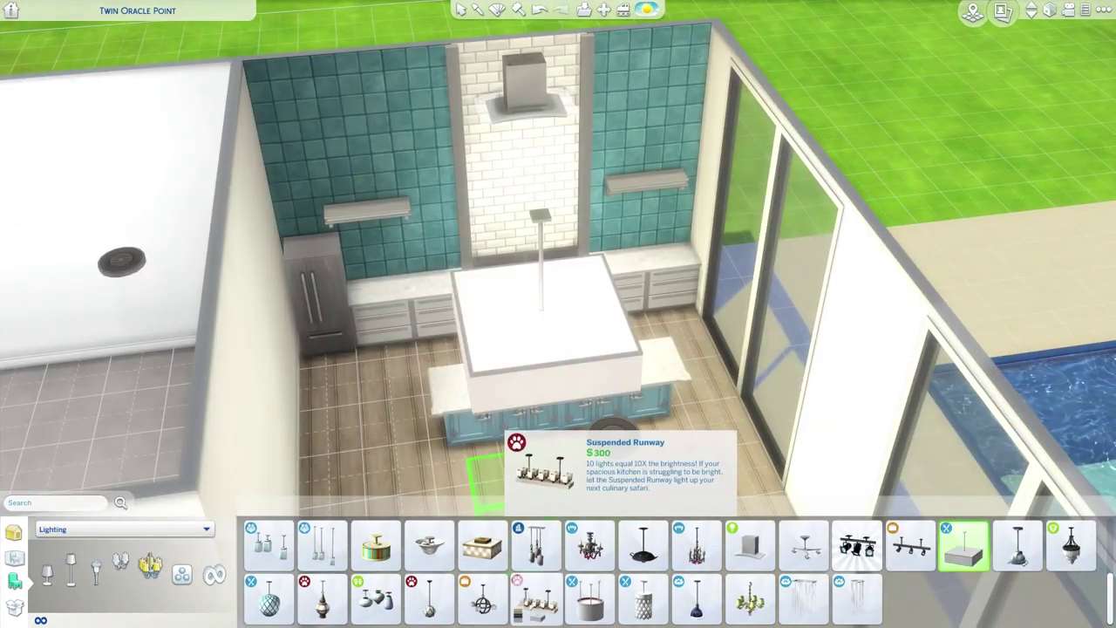
key(Escape)
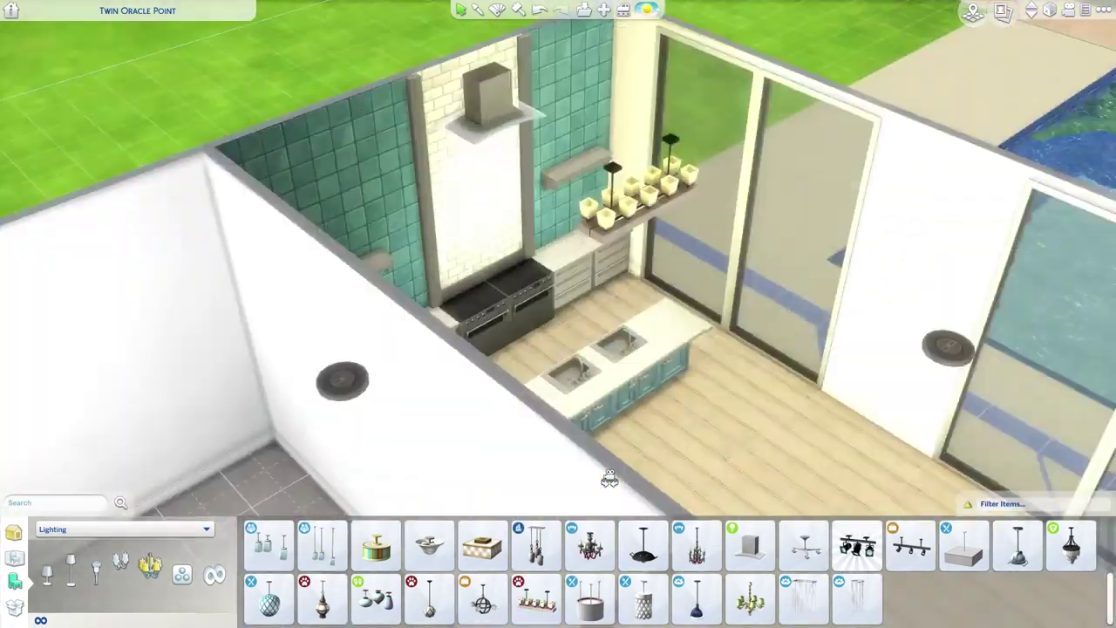
scroll(665, 602, up, 1)
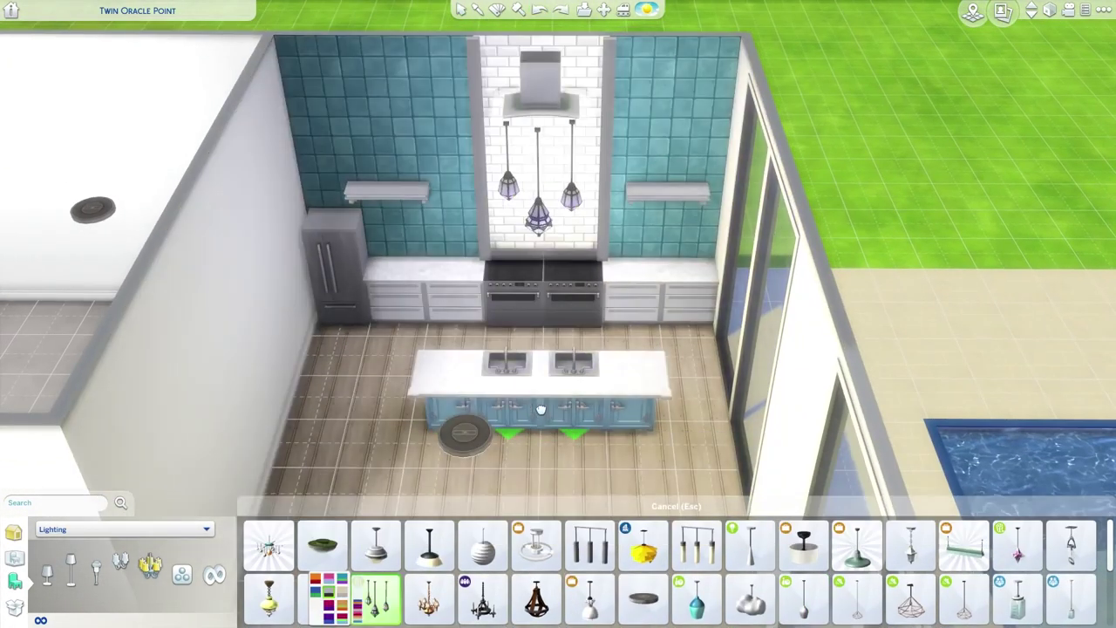
Rotate the view around the kitchen, then pick up a column and cancel it.
key(e)
key(q)
key(e)
key(q)
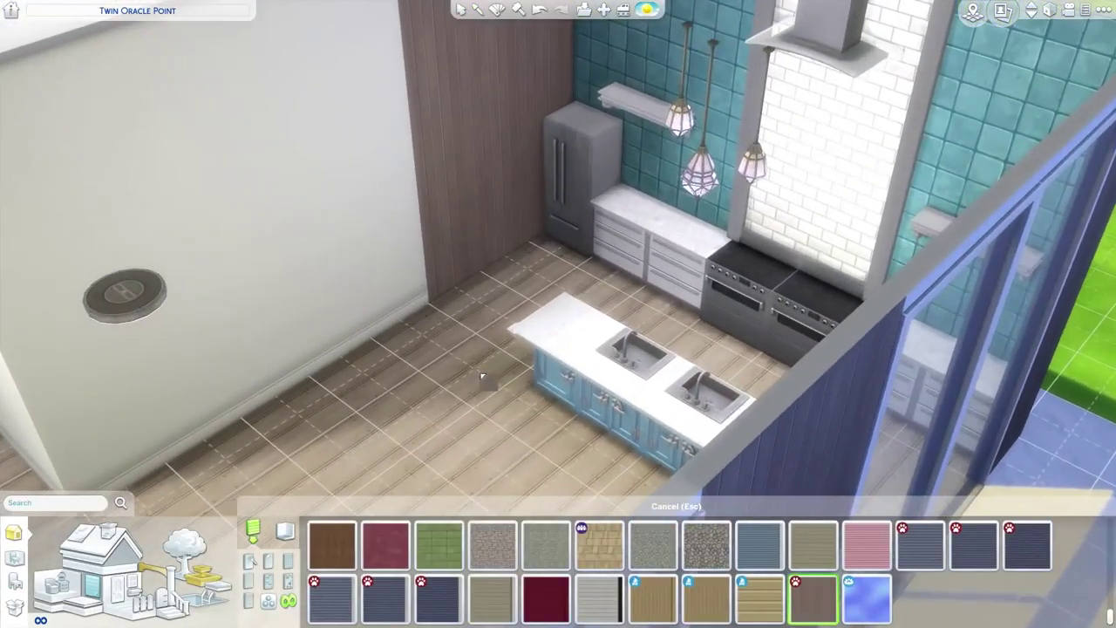
click(509, 450)
key(Escape)
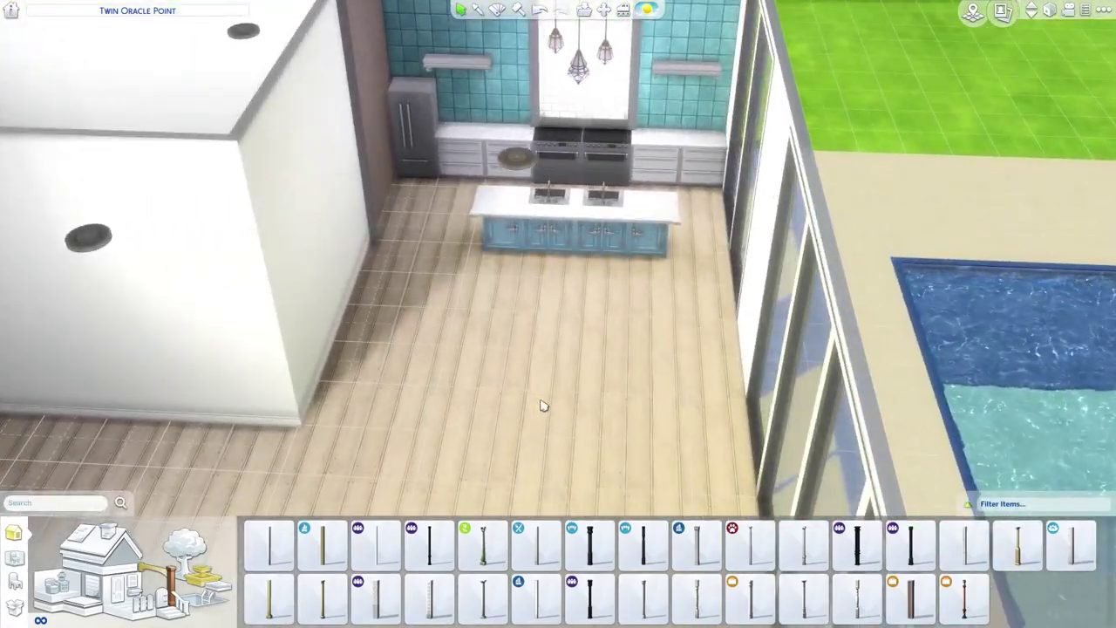
Place a dining table below the island, recoloured light wood with white legs.
click(56, 587)
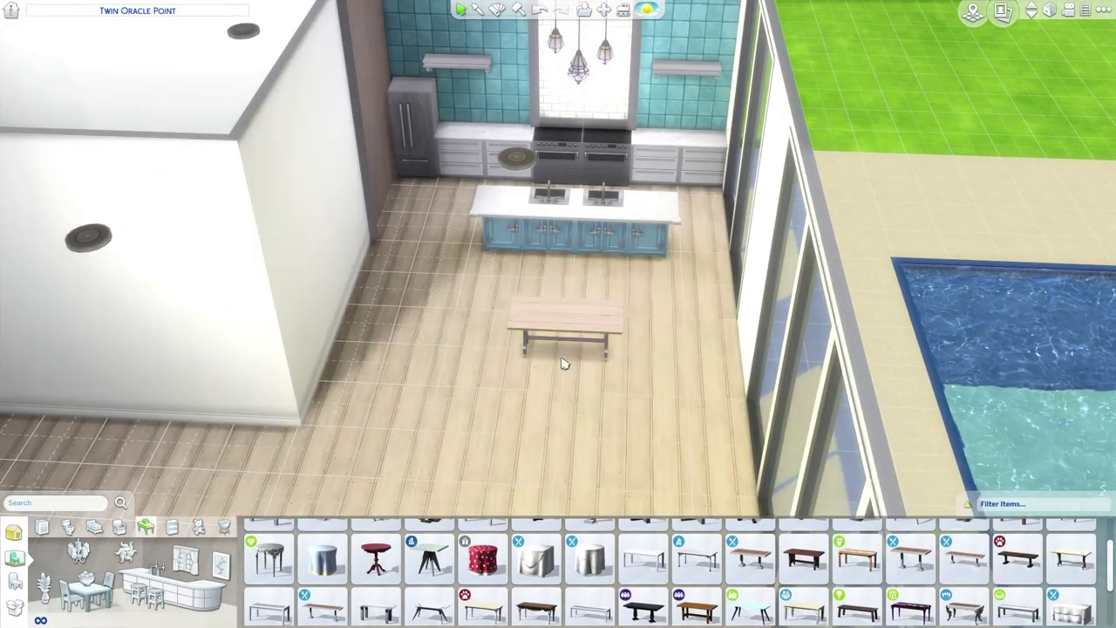
scroll(563, 364, up, 3)
click(553, 326)
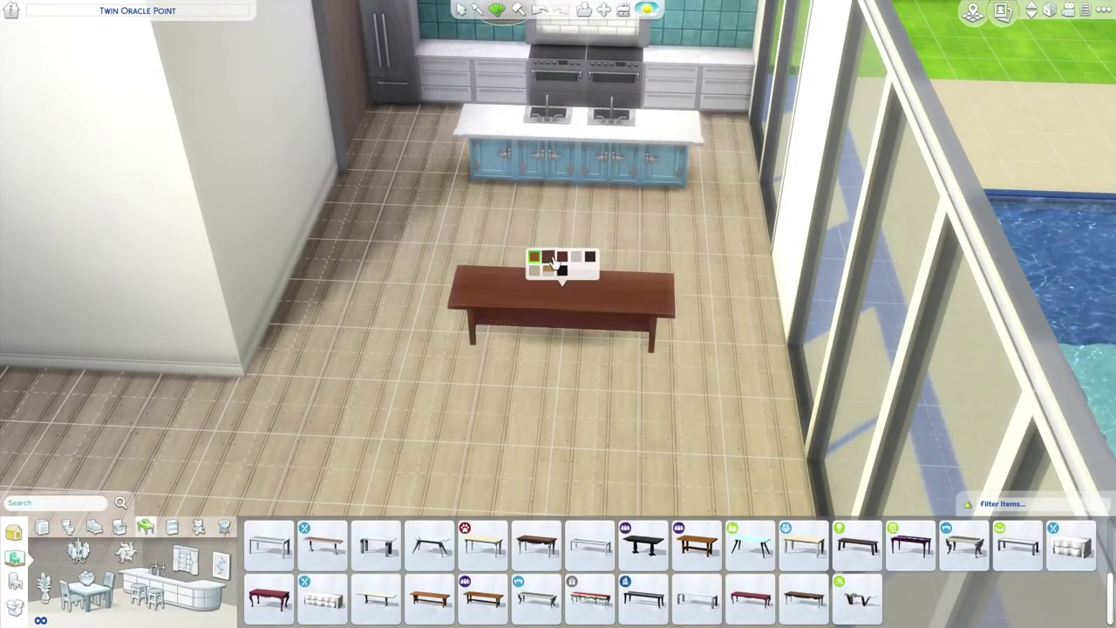
click(548, 270)
click(103, 583)
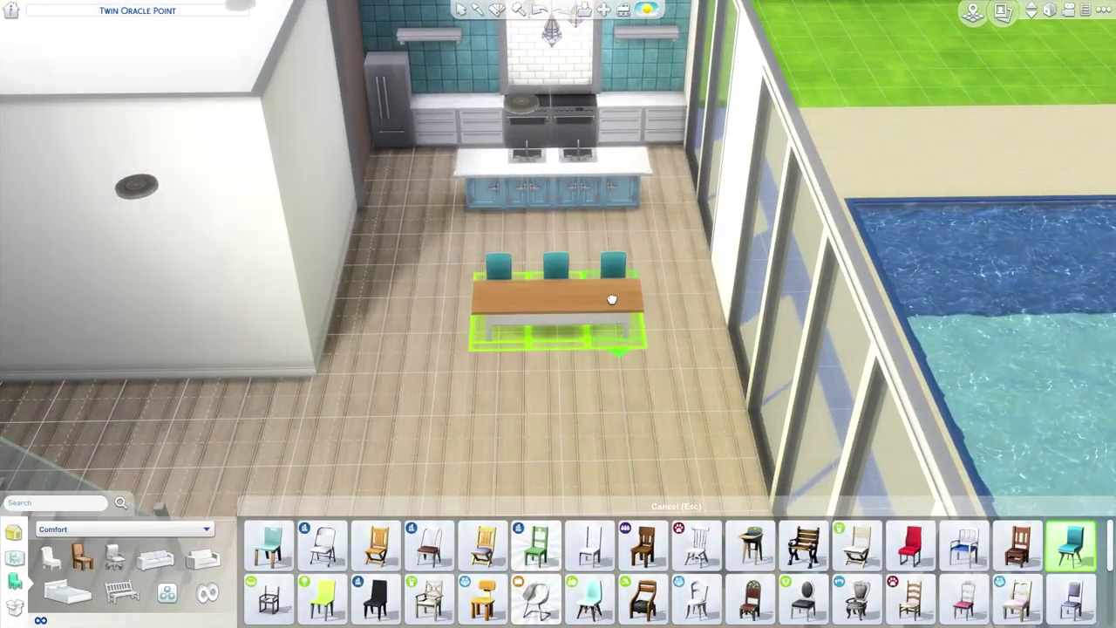
Place the remaining teal chairs along the dining table.
click(612, 299)
scroll(689, 580, down, 1)
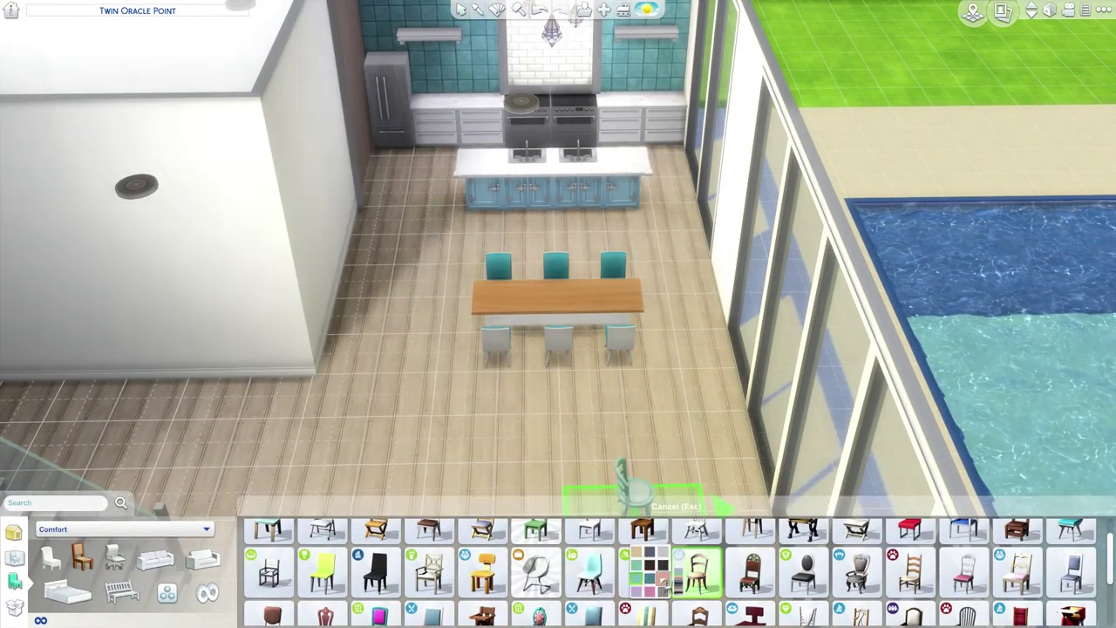
key(Escape)
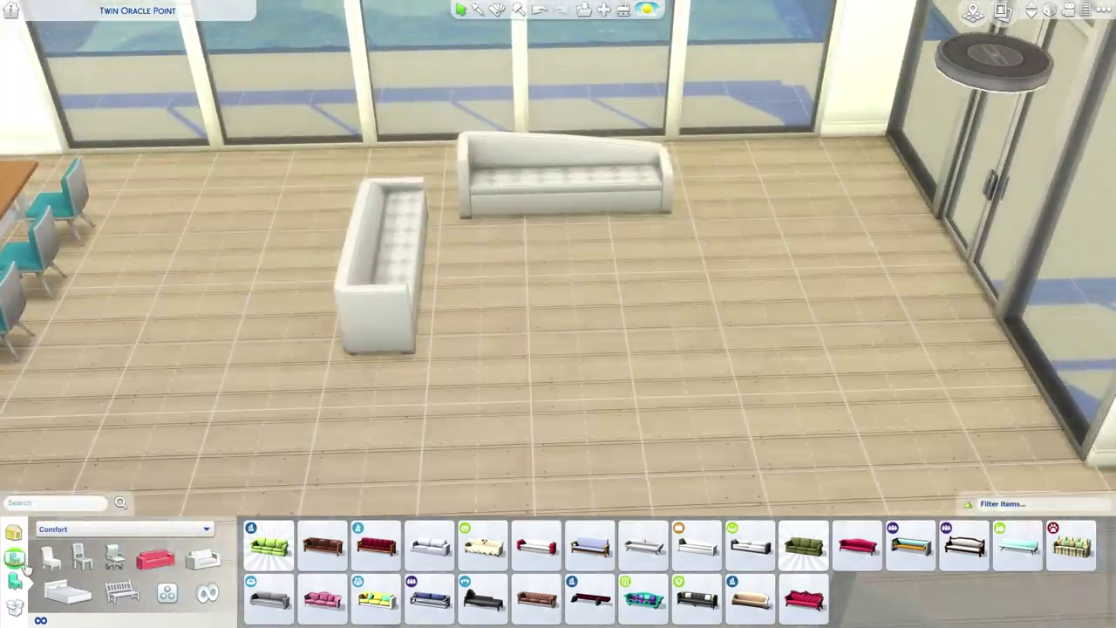
Place a dark stool beside the right white sofa, adjusting its position.
click(51, 559)
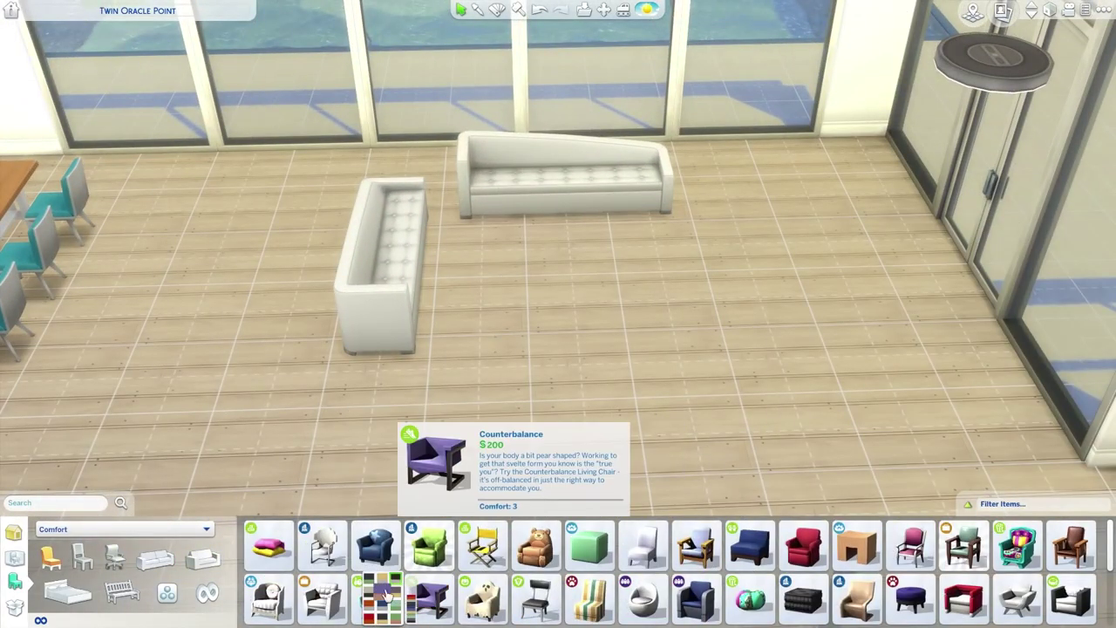
click(428, 197)
click(618, 363)
key(Escape)
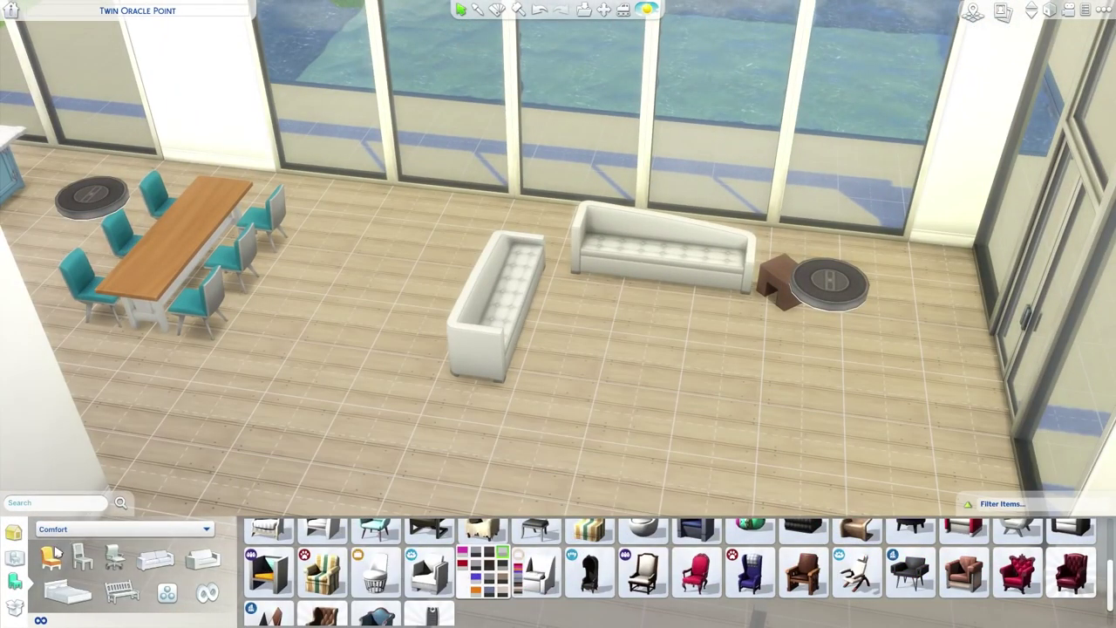
Place a dark square coffee table between the white sofas and add a flower arrangement.
scroll(53, 556, down, 2)
click(61, 558)
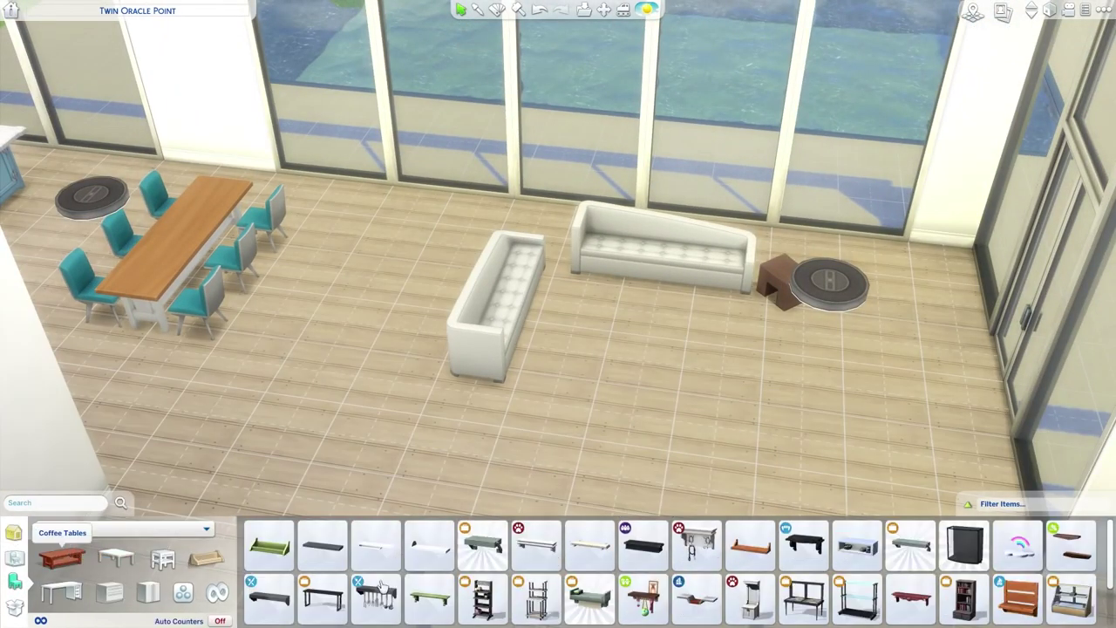
key(Escape)
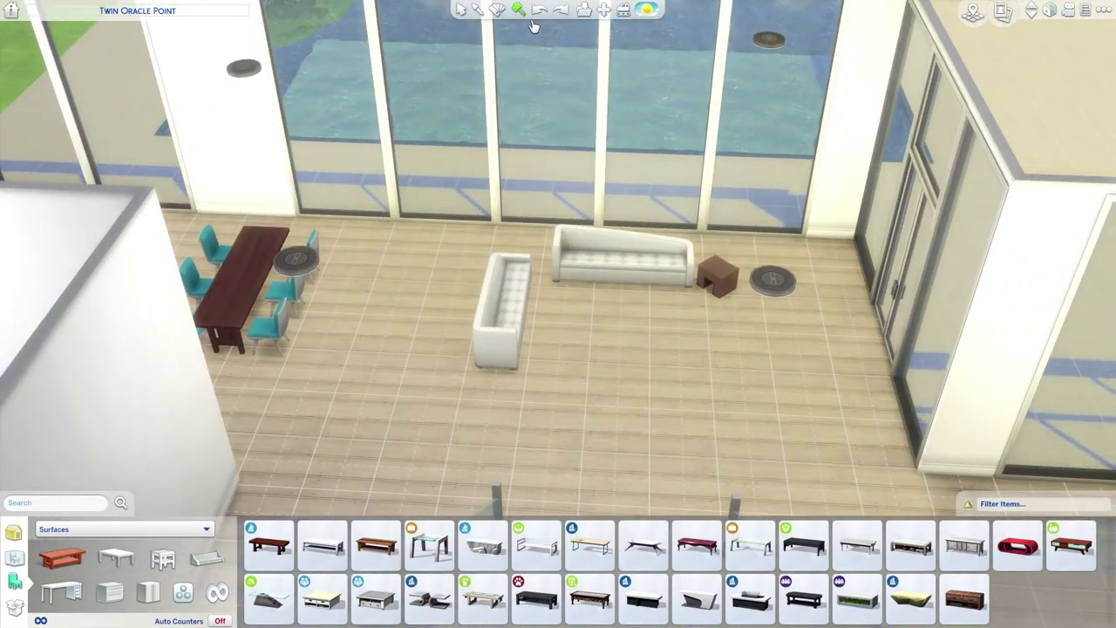
click(268, 545)
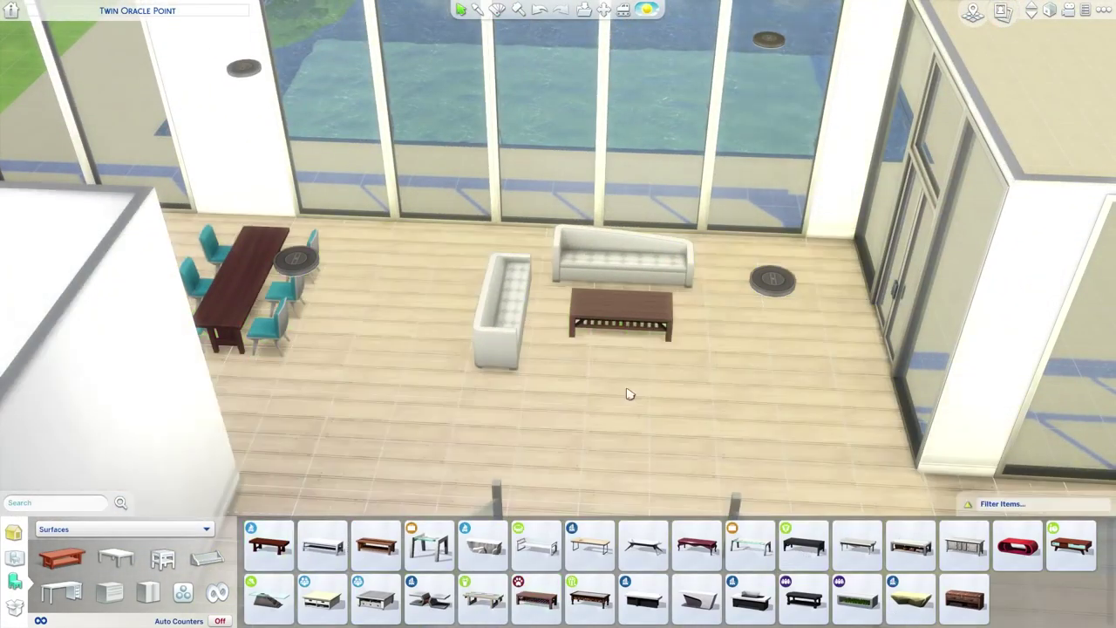
click(269, 563)
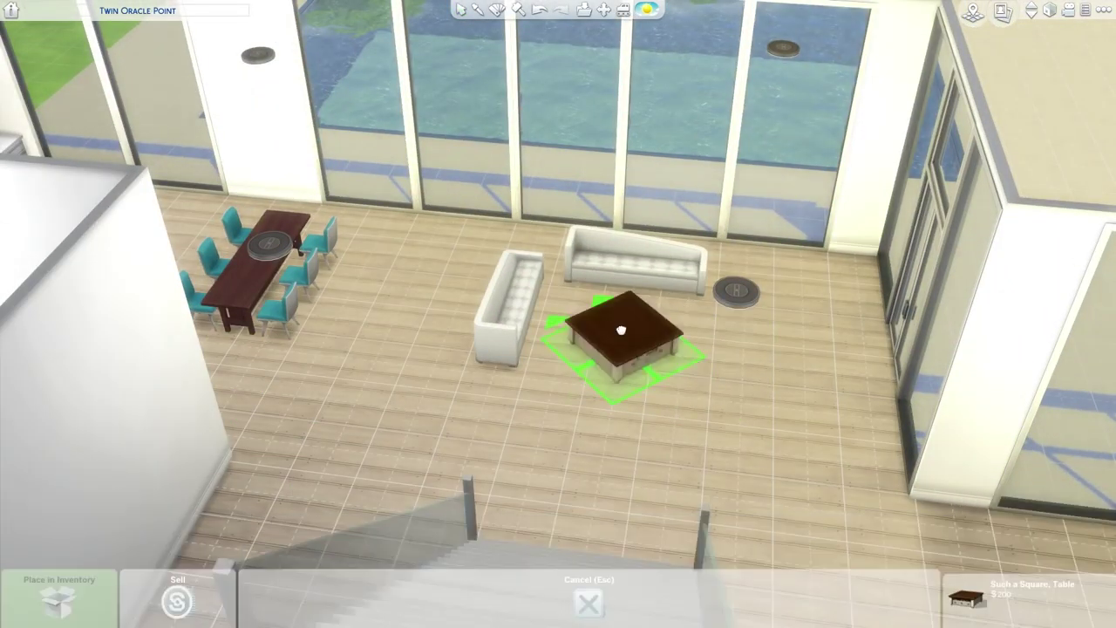
click(610, 321)
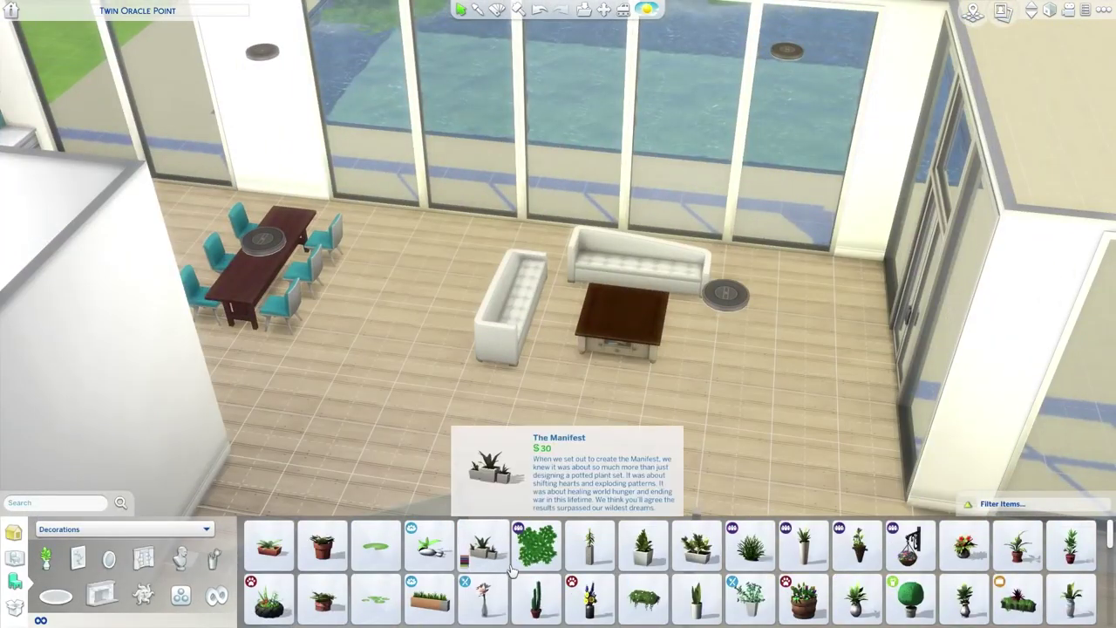
click(513, 569)
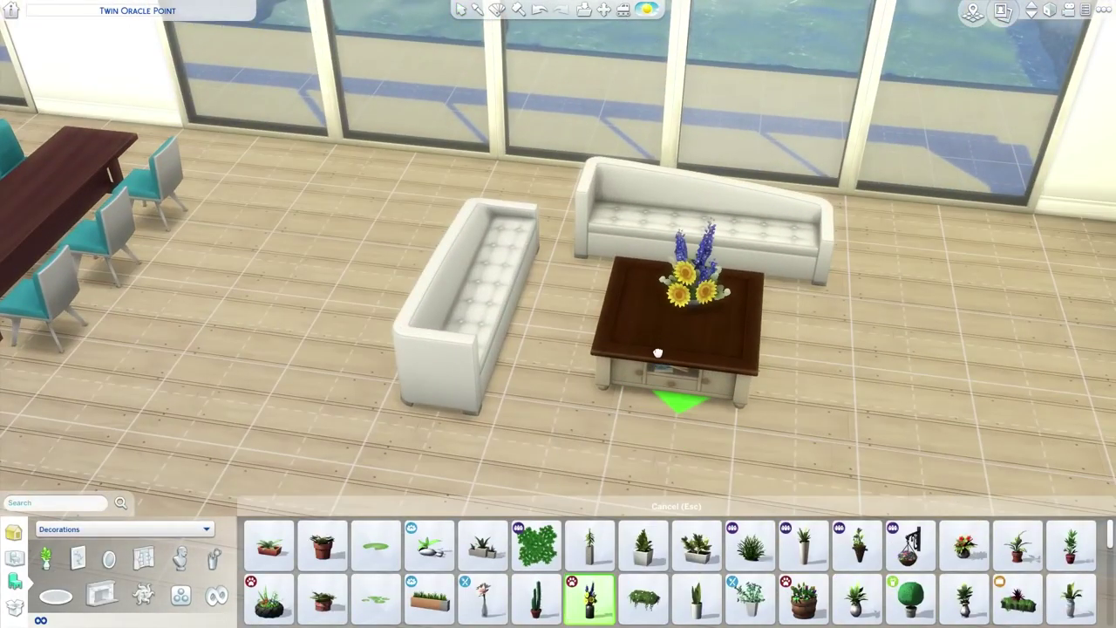
scroll(531, 314, down, 3)
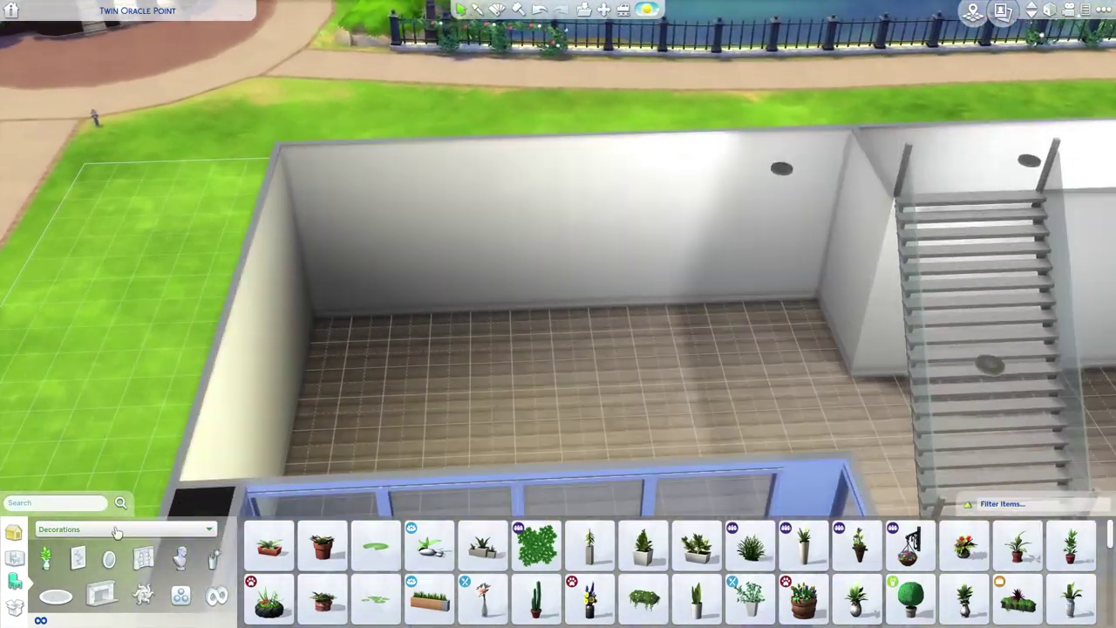
Place the Tickle My Ivories Grand Piano in the room's corner, skipping the climbing wall.
click(200, 534)
click(199, 532)
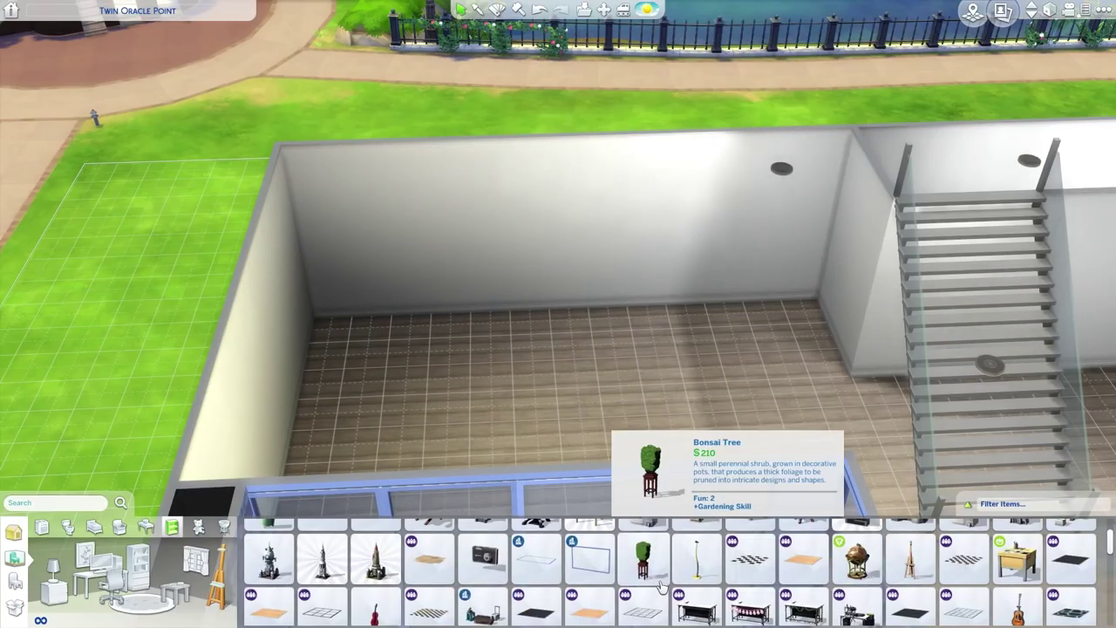
scroll(741, 565, down, 10)
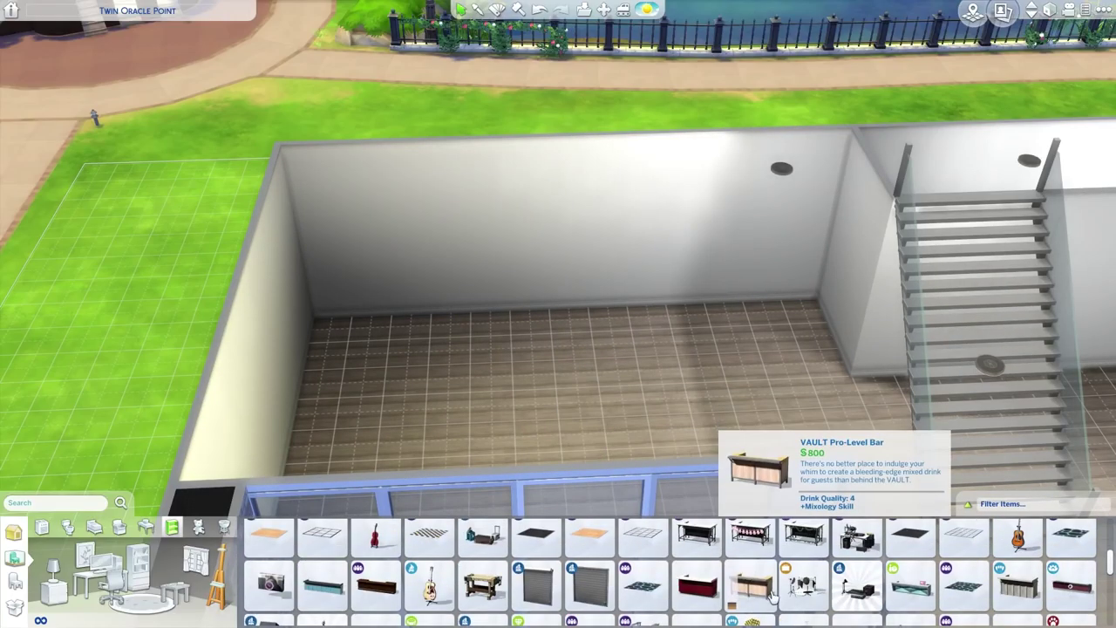
click(859, 586)
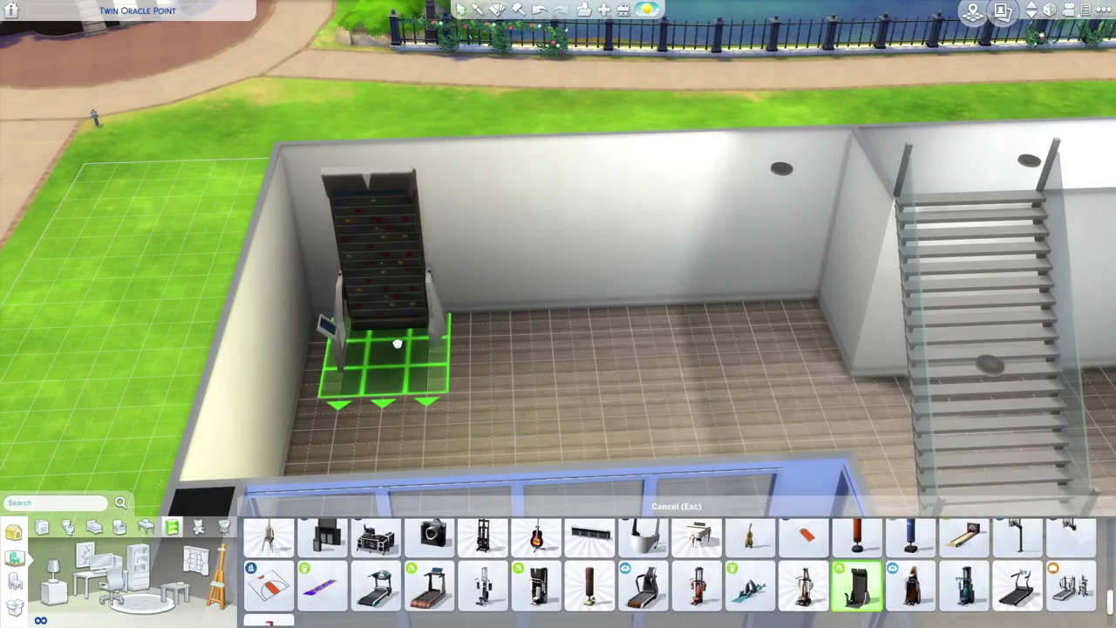
key(Escape)
scroll(748, 591, up, 1)
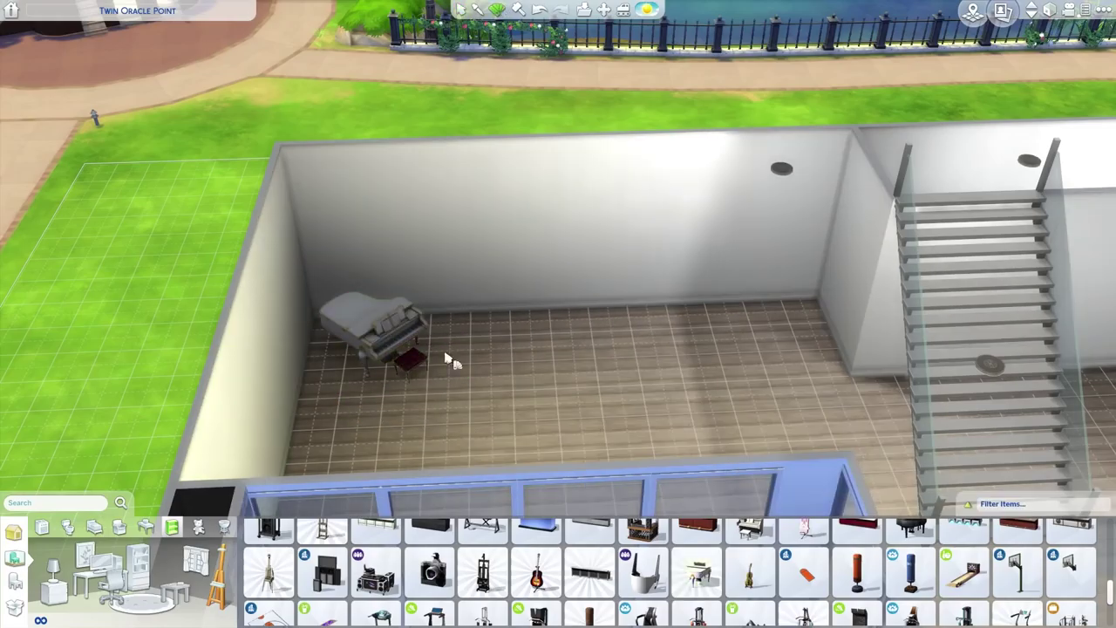
scroll(515, 592, up, 1)
key(Escape)
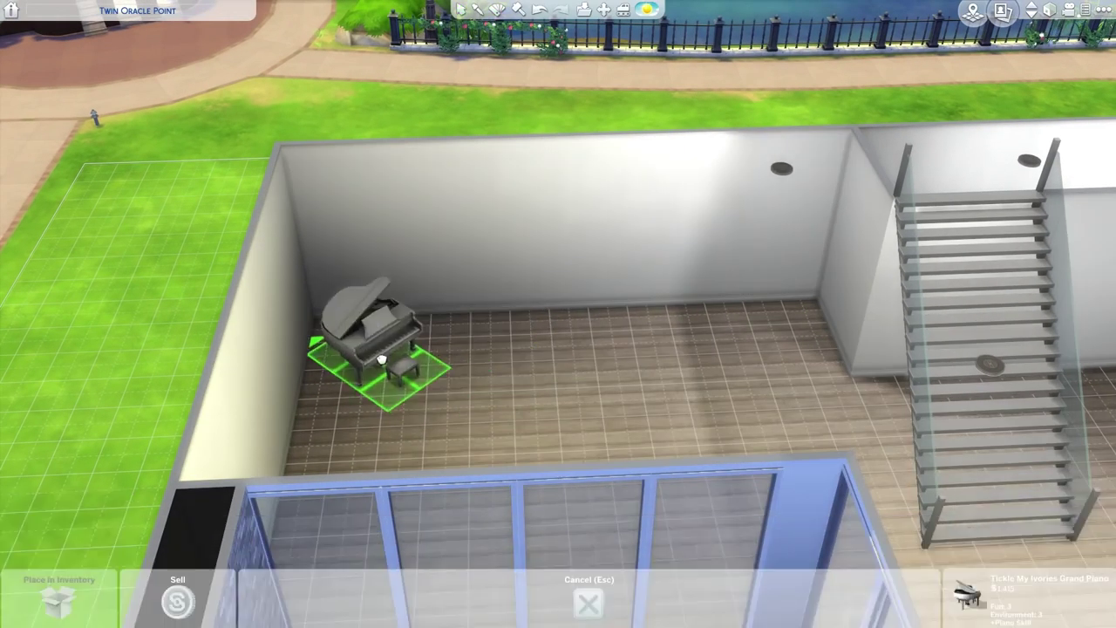
Add a thin twisted floor lamp beside the piano.
click(118, 527)
scroll(497, 436, up, 2)
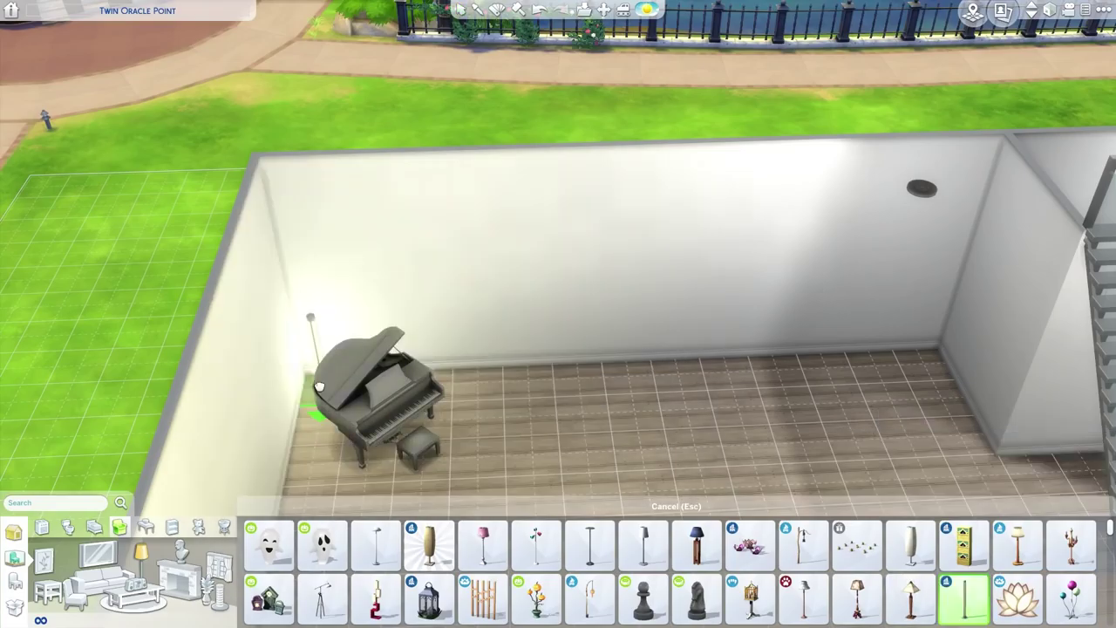
scroll(668, 558, down, 1)
click(323, 571)
click(644, 571)
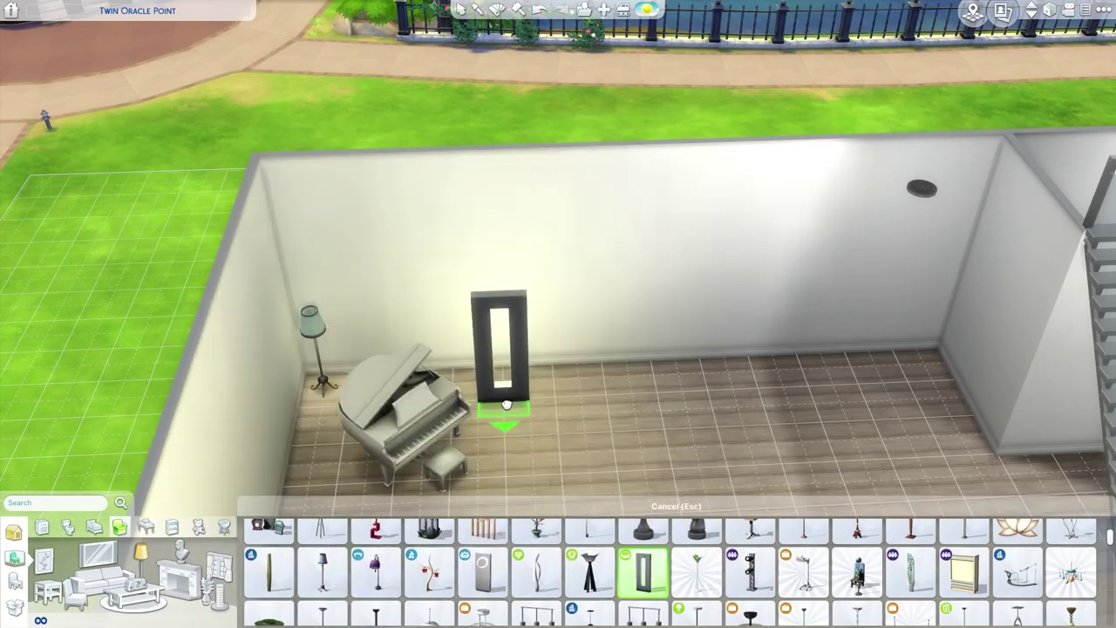
click(536, 571)
click(336, 383)
scroll(336, 384, down, 3)
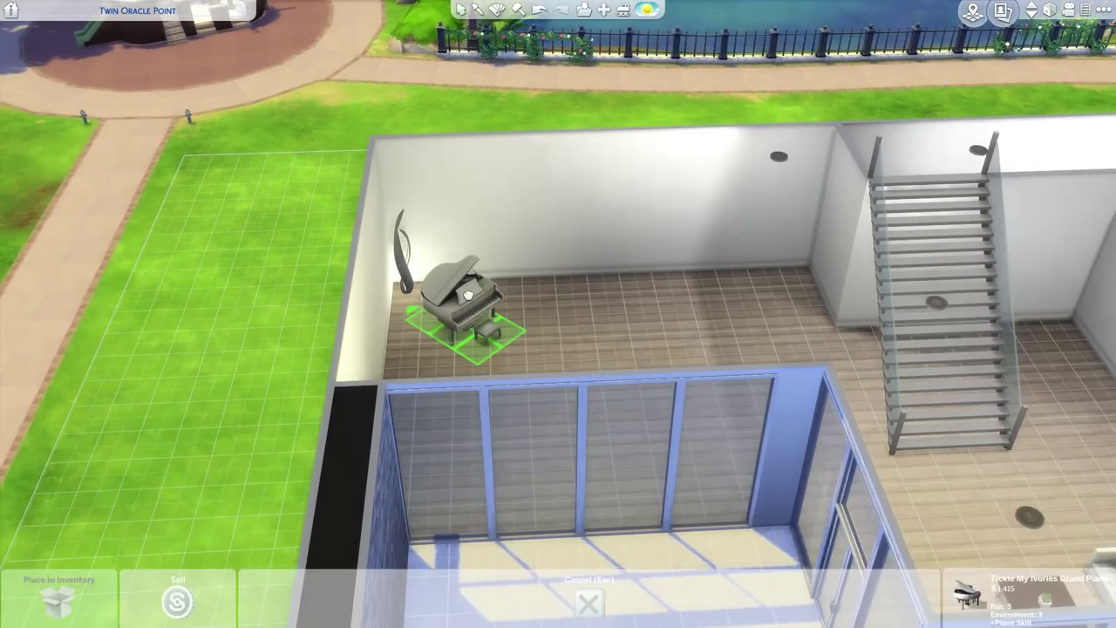
scroll(555, 290, up, 2)
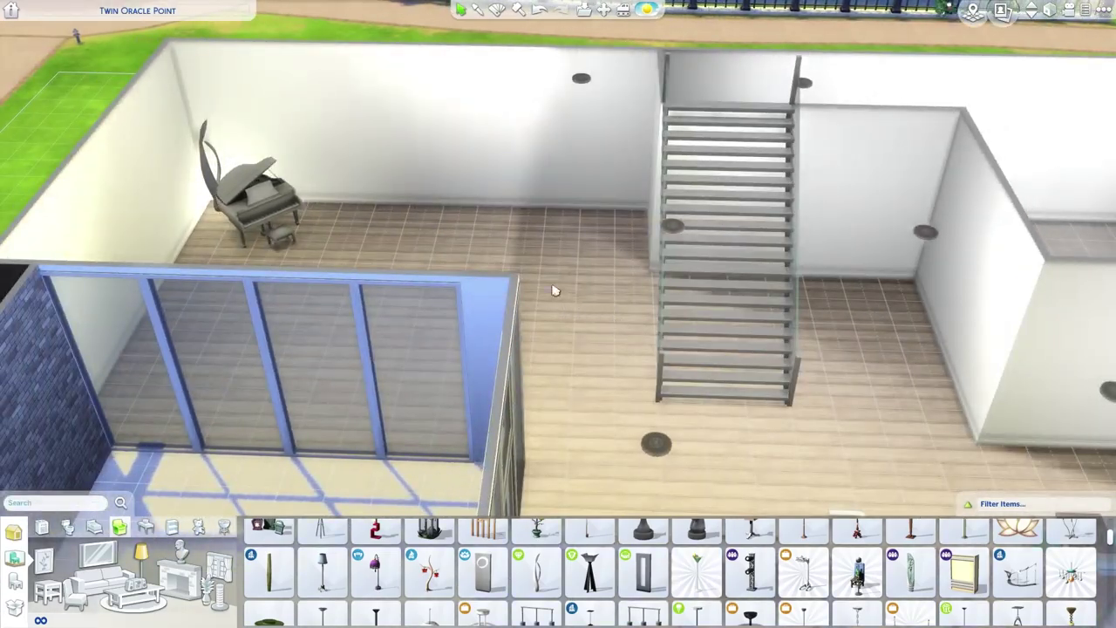
scroll(555, 291, down, 3)
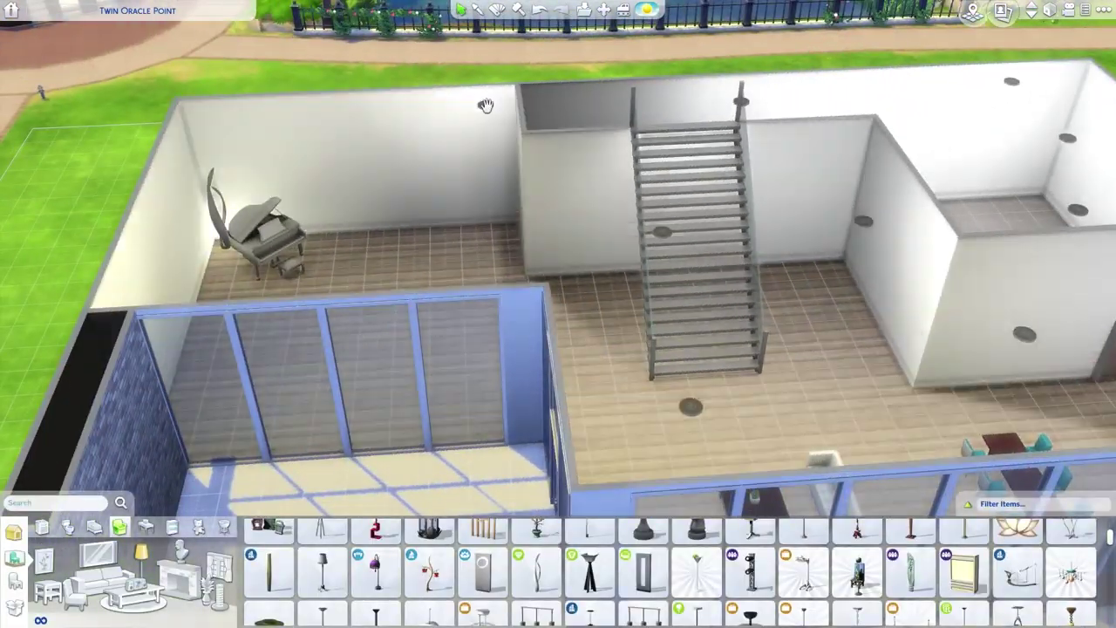
scroll(426, 312, up, 3)
scroll(426, 312, up, 2)
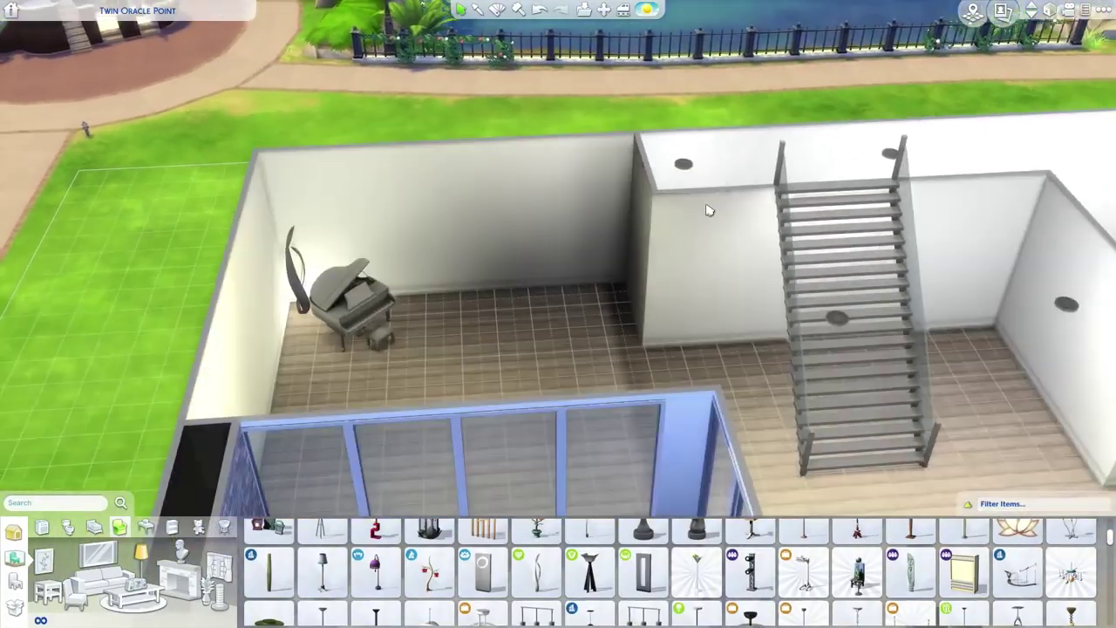
Place two dark wood bookcases, one on the back wall and one in the corner.
click(138, 567)
click(590, 545)
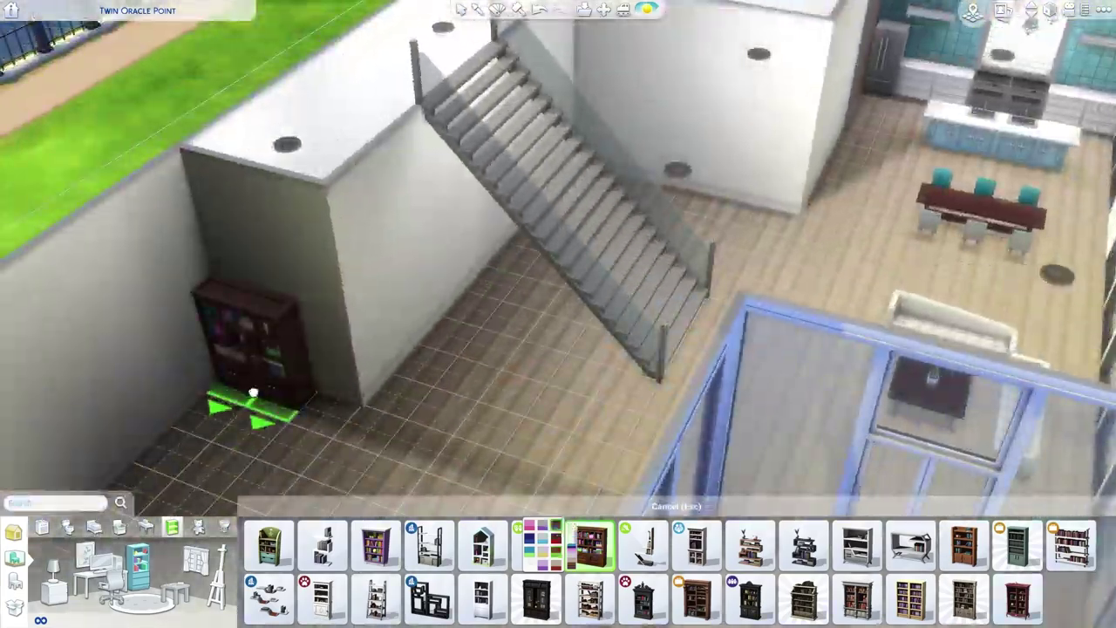
click(535, 349)
click(589, 545)
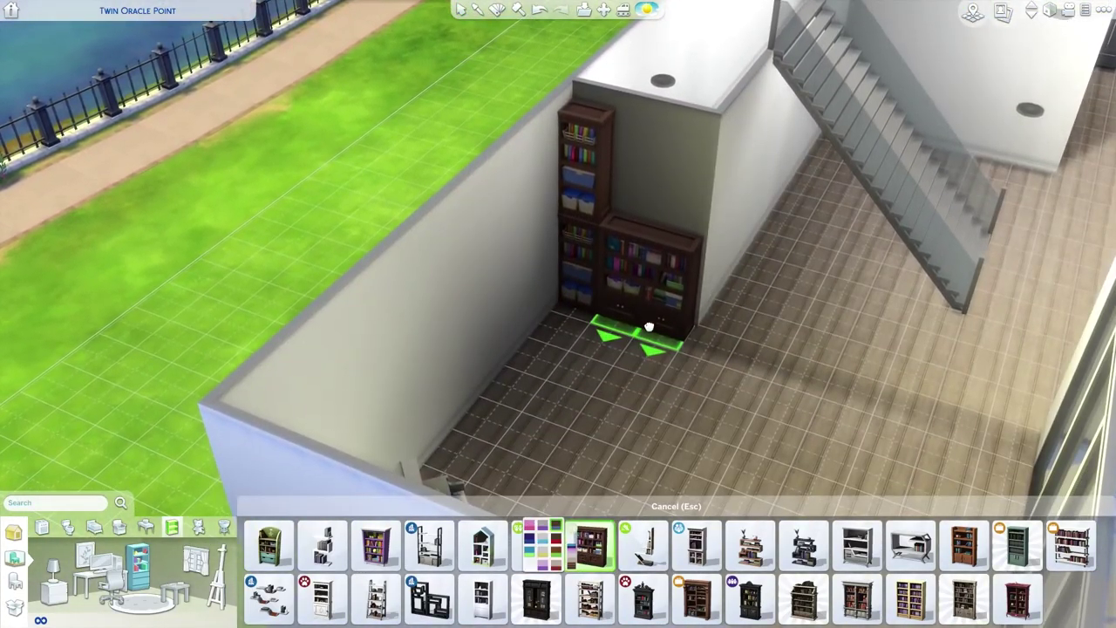
click(649, 327)
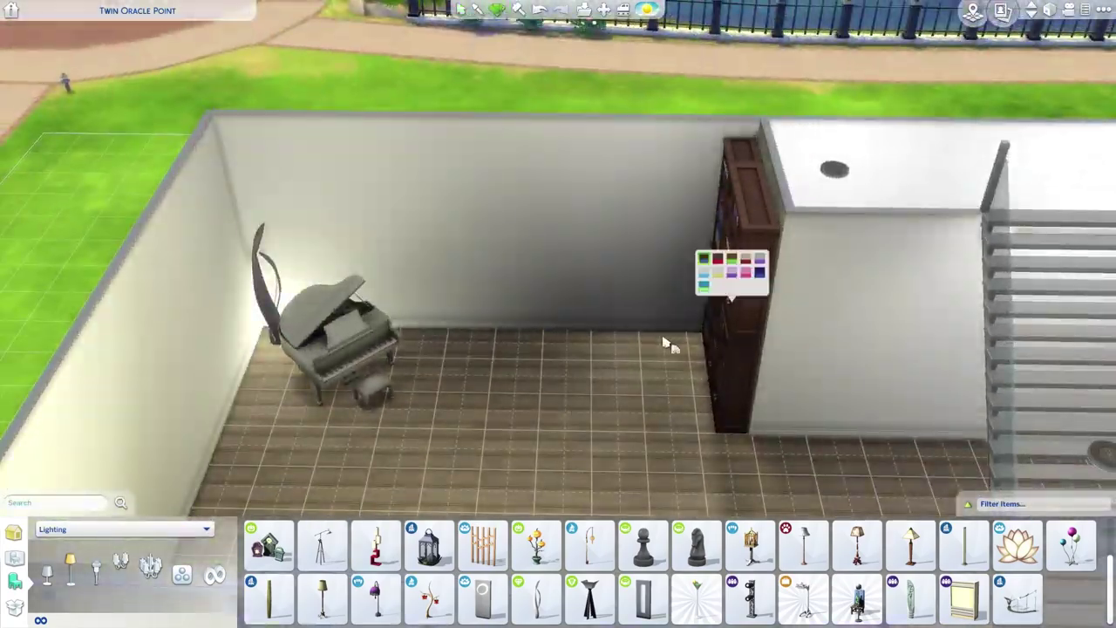
click(1017, 545)
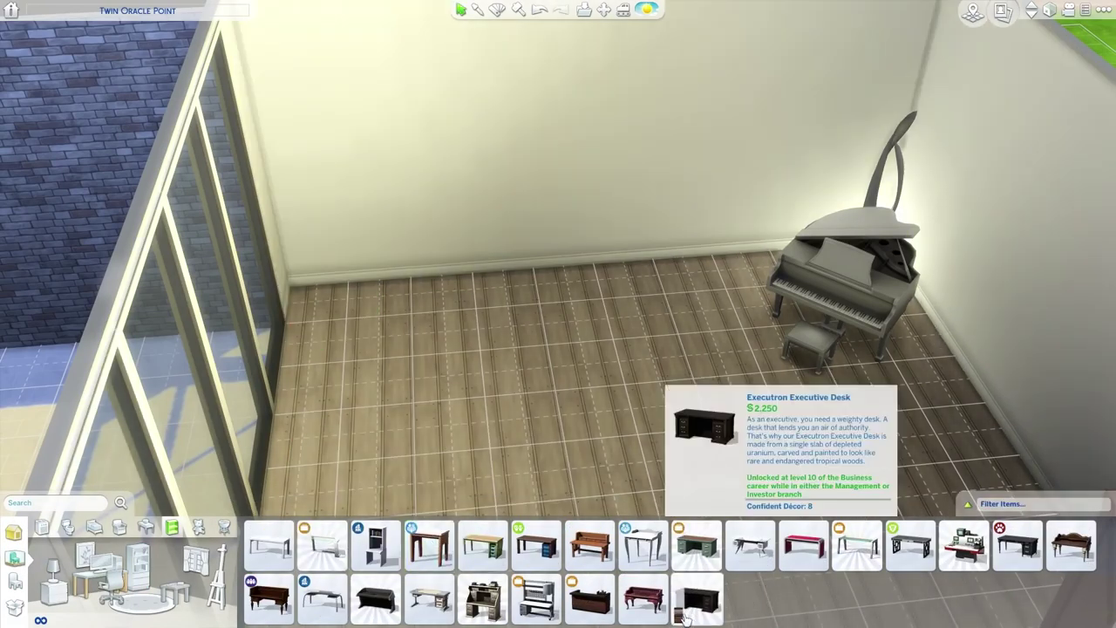
Try the STAAP Desk in two colours, then cancel it.
click(1018, 545)
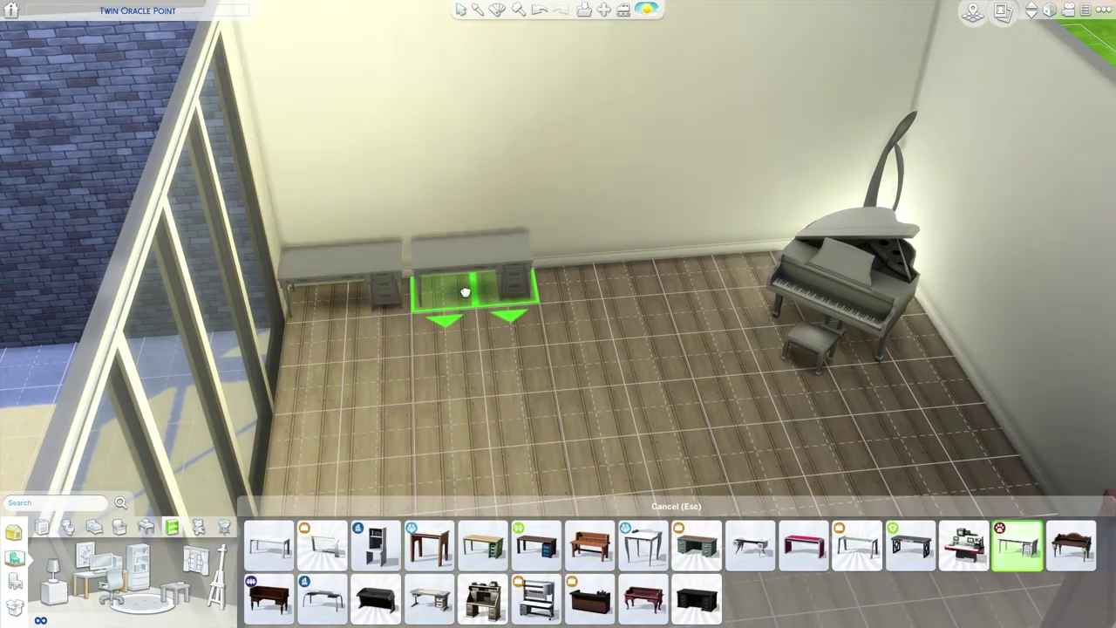
key(Escape)
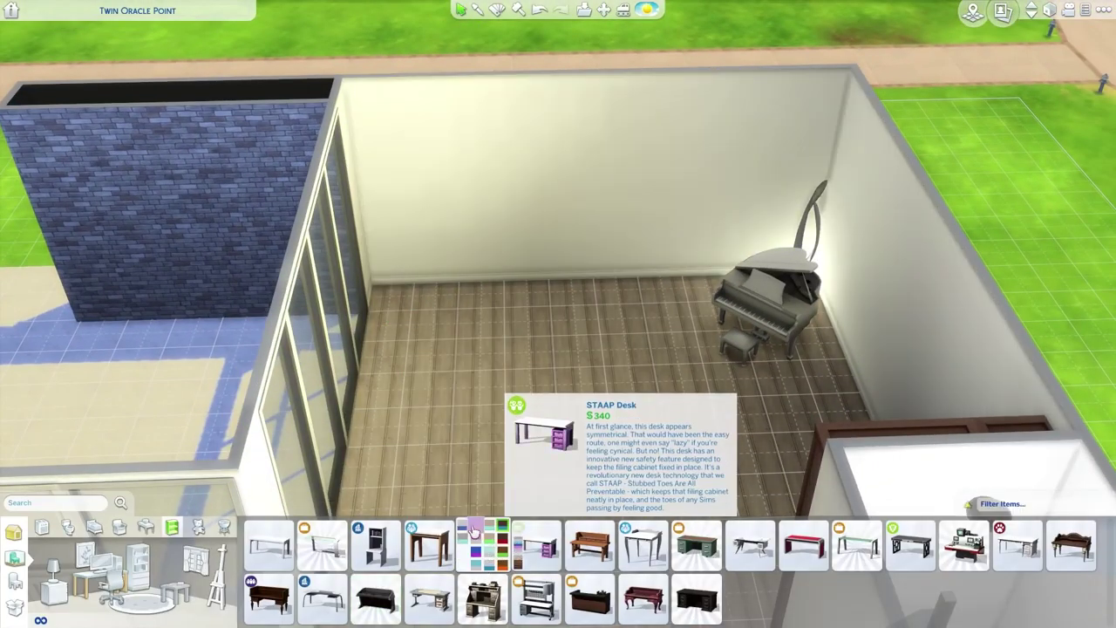
click(474, 530)
key(Escape)
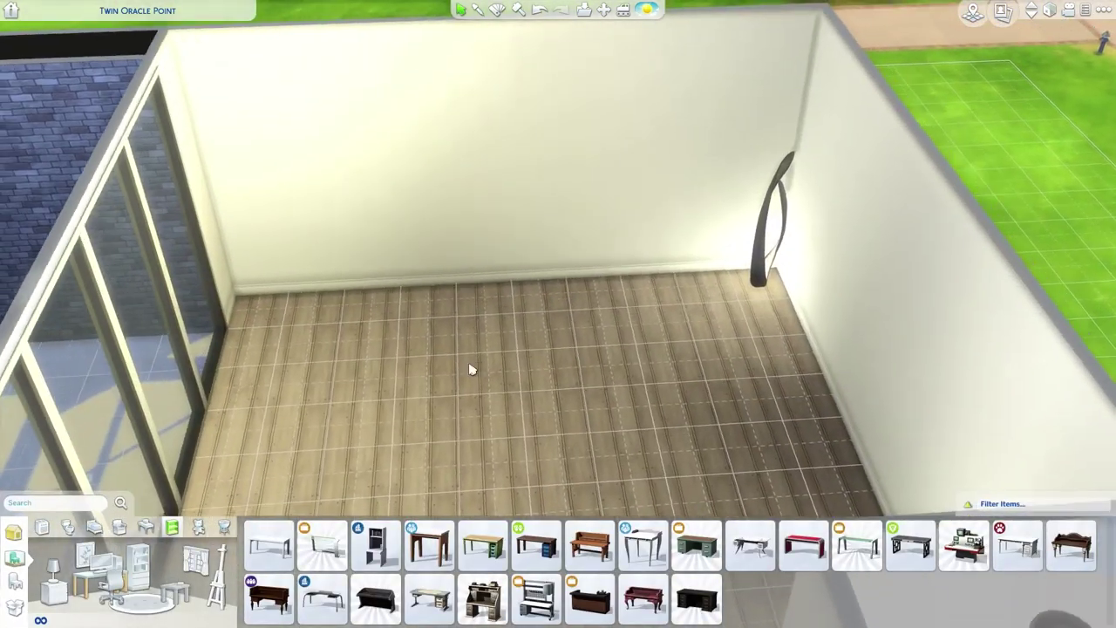
Line the back wall with a side-by-side row of Mega Bookcases.
click(138, 563)
click(250, 380)
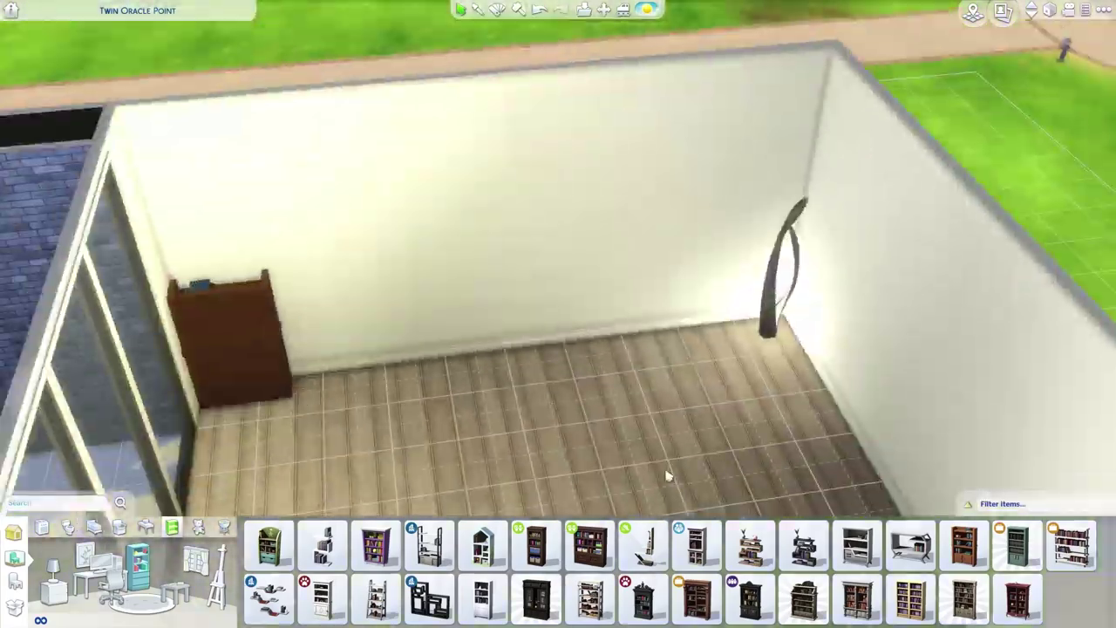
click(332, 379)
click(319, 375)
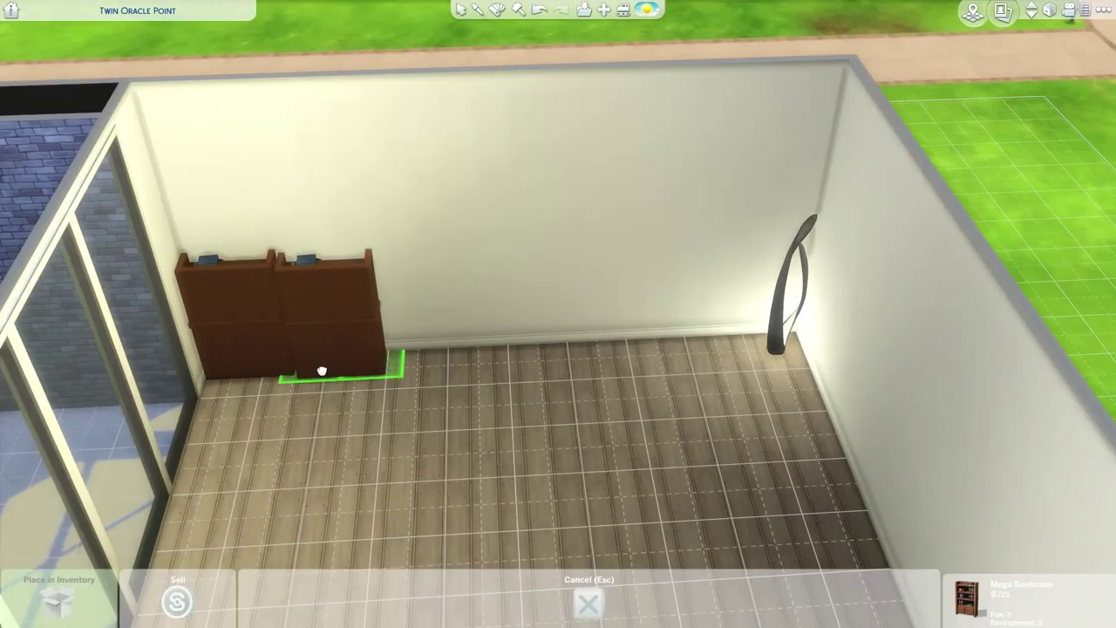
click(399, 427)
click(446, 330)
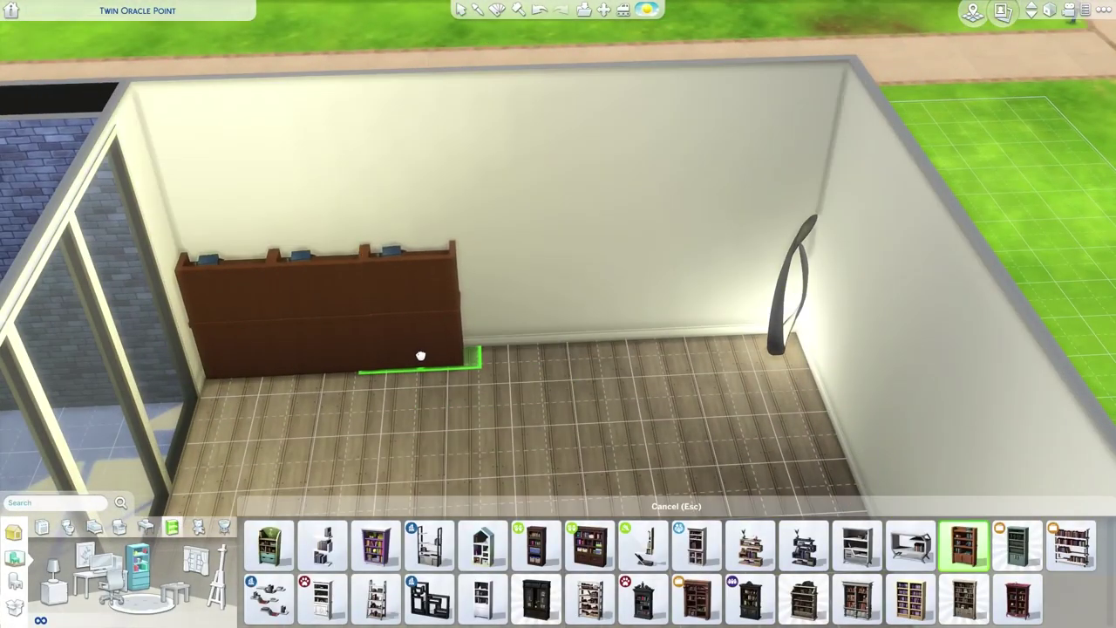
click(507, 352)
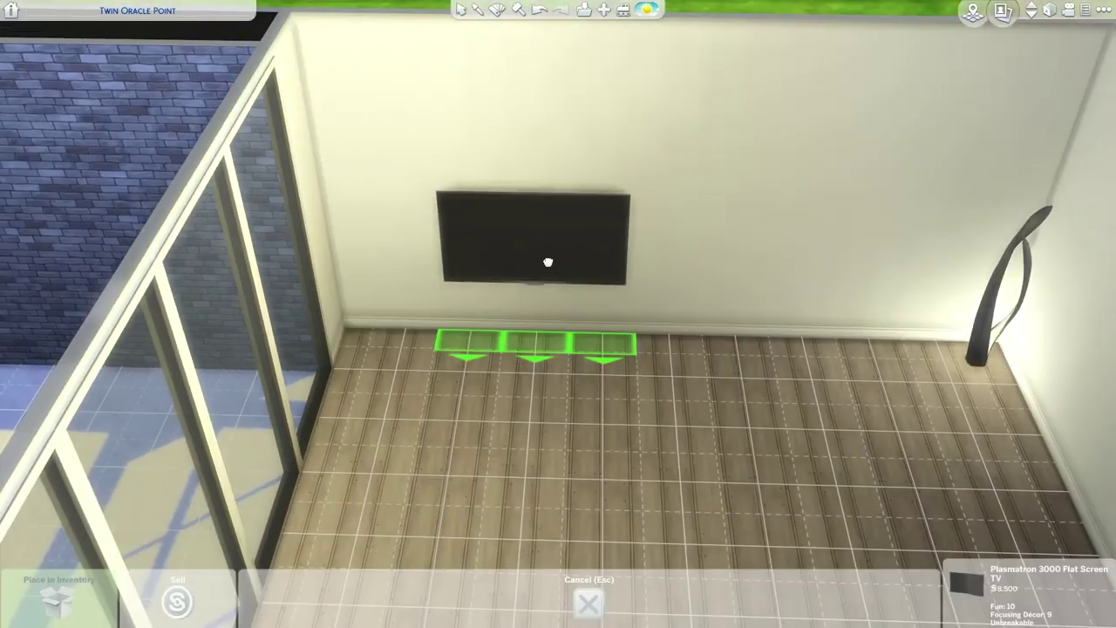
Hang the flat-screen TV on the wall, skipping the drawer unit.
click(538, 242)
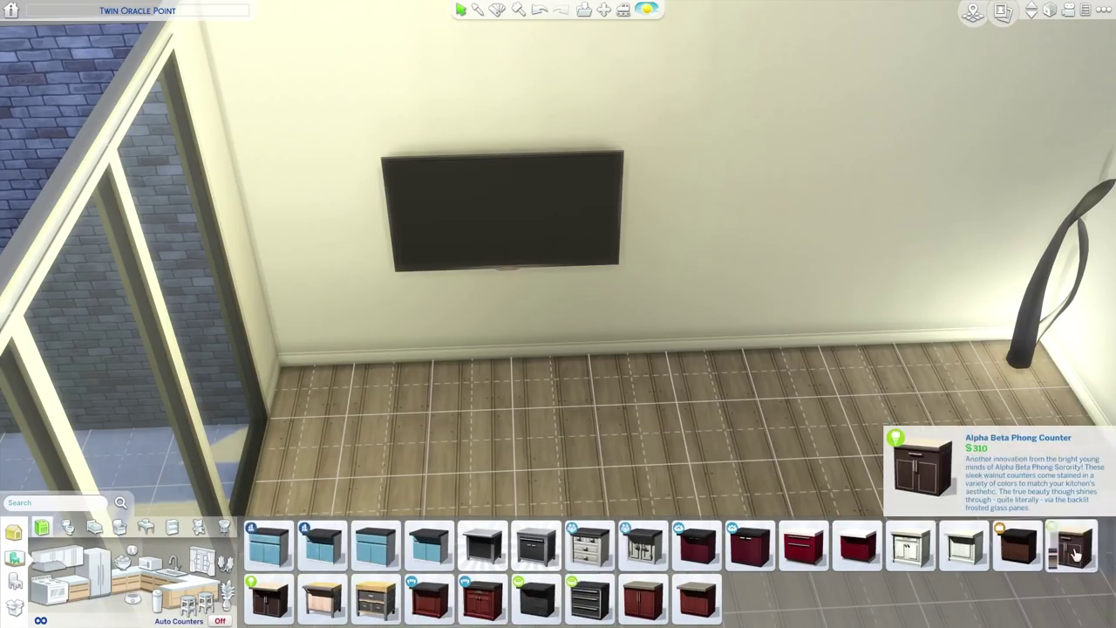
click(589, 599)
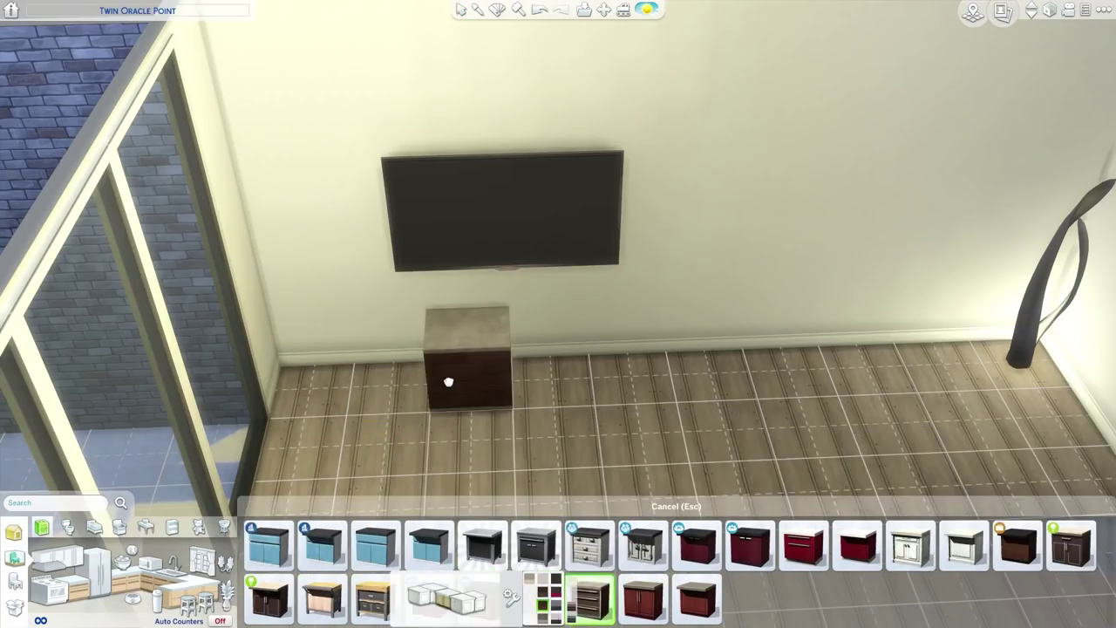
key(Escape)
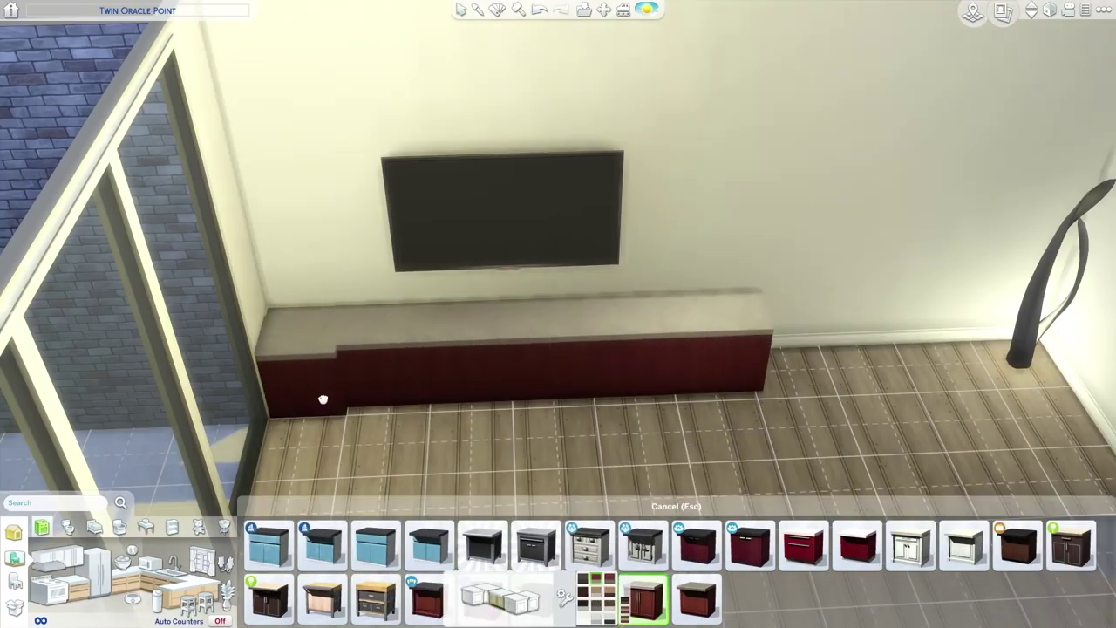
Place Joose modular cabinets beside the TV and a low cabinet beneath it.
click(644, 599)
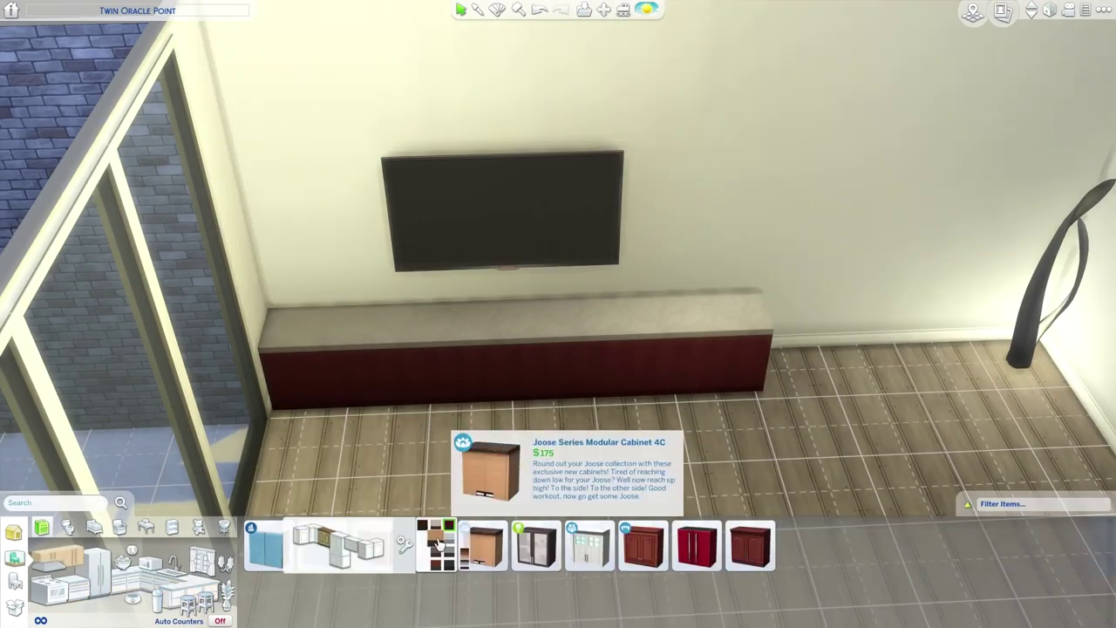
click(484, 543)
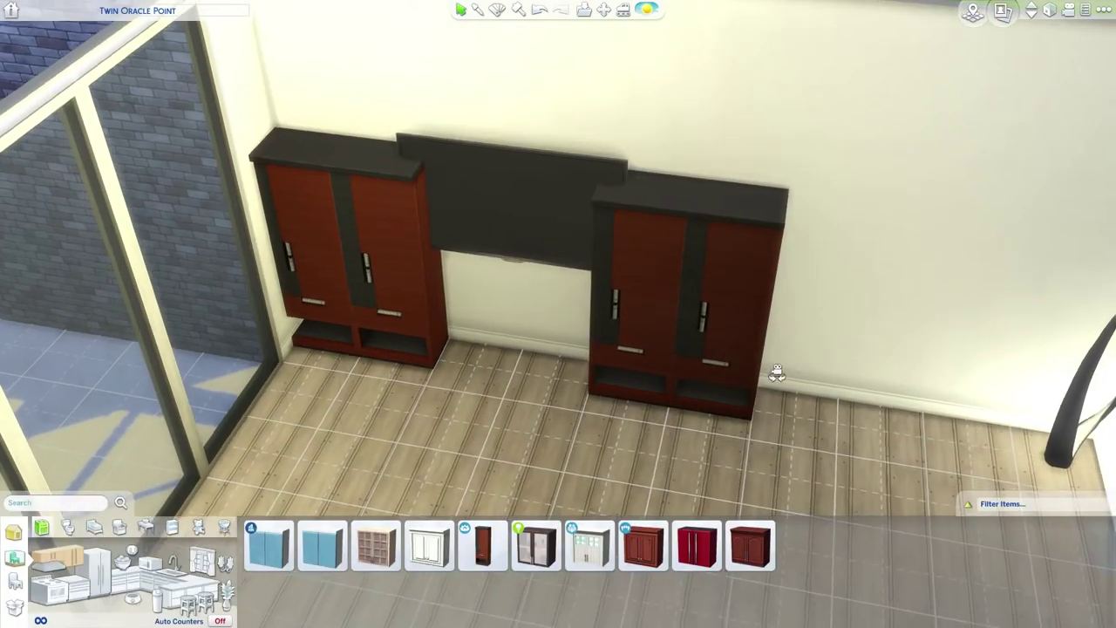
click(576, 238)
click(577, 238)
scroll(567, 273, up, 2)
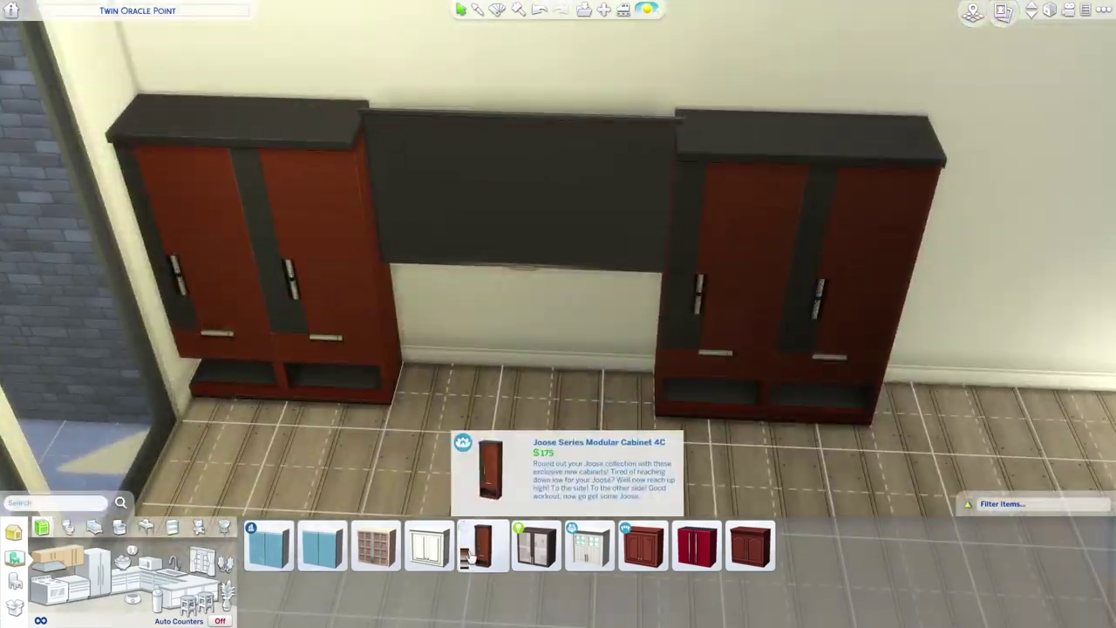
click(750, 543)
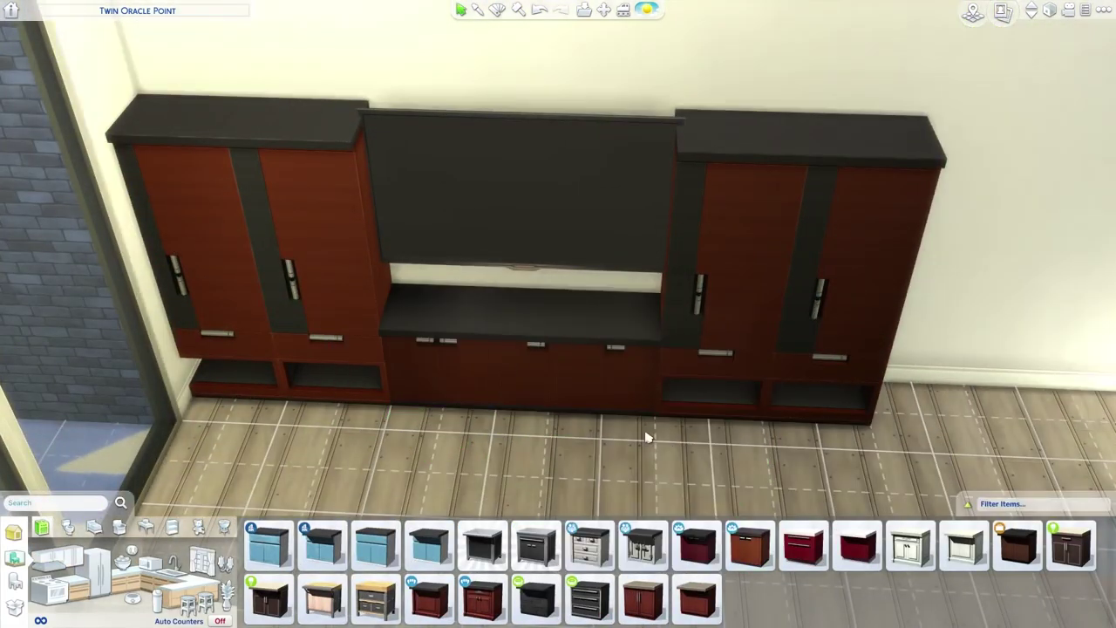
Adjust the lower TV cabinet and recolour the cabinets from red to brown.
click(505, 386)
scroll(563, 443, down, 5)
scroll(564, 443, up, 5)
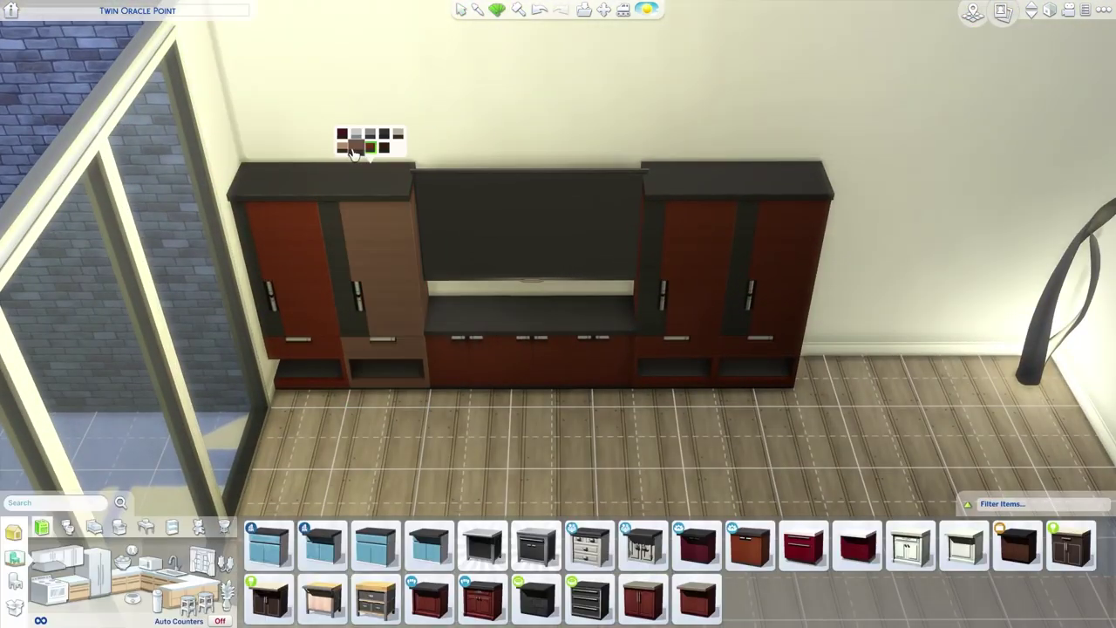
click(577, 302)
scroll(643, 419, down, 3)
Place grey sofas facing the TV, one on the right and a long one centred.
scroll(643, 419, up, 3)
scroll(613, 589, down, 1)
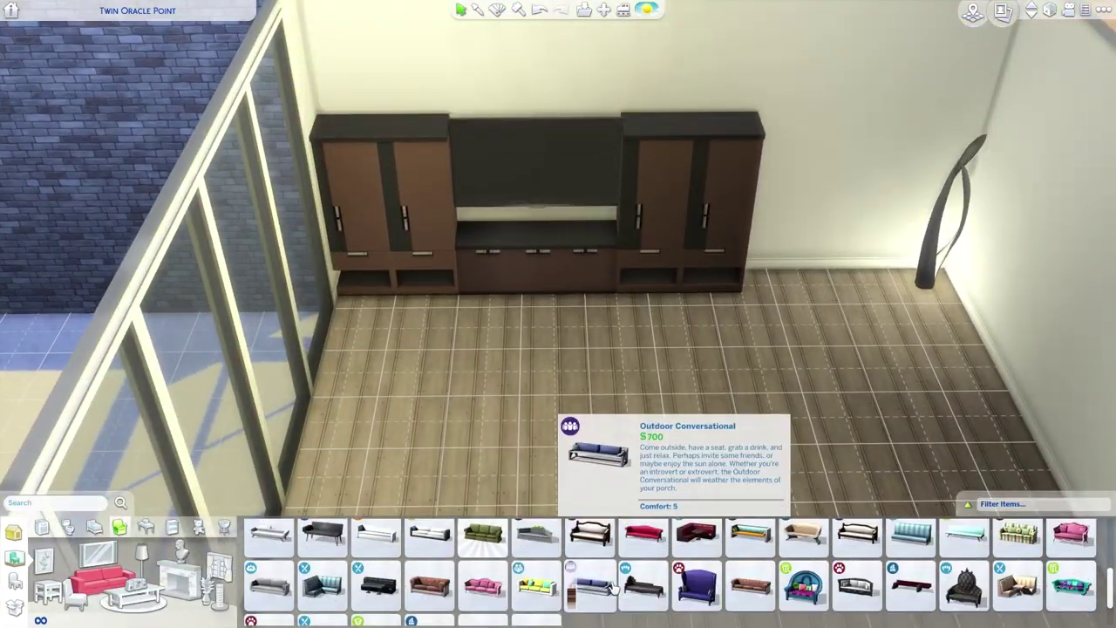
click(393, 534)
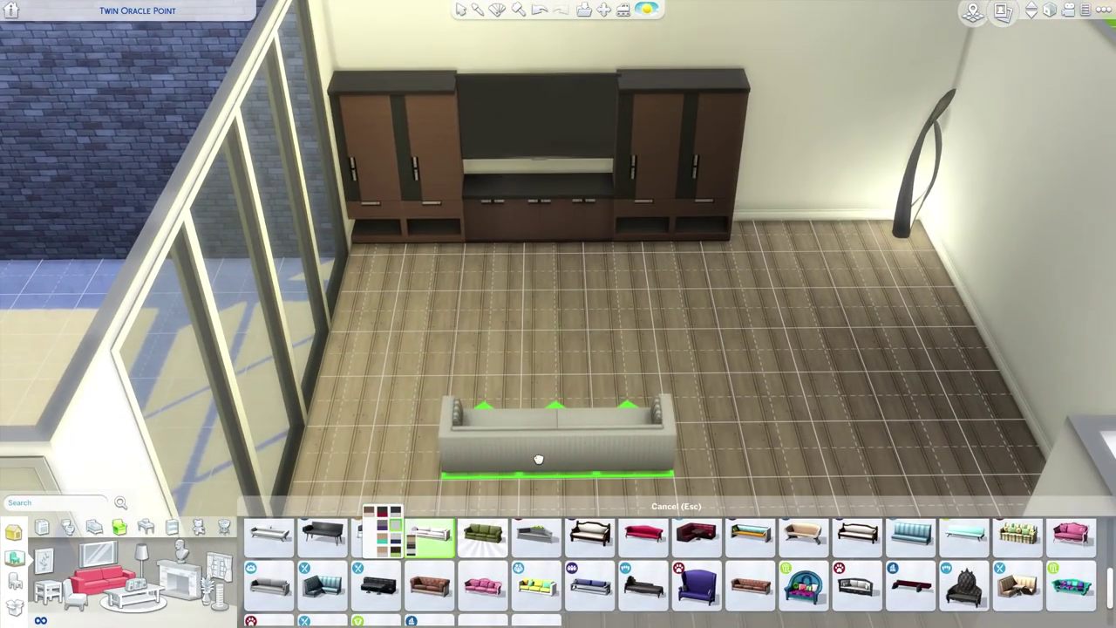
scroll(713, 574, down, 2)
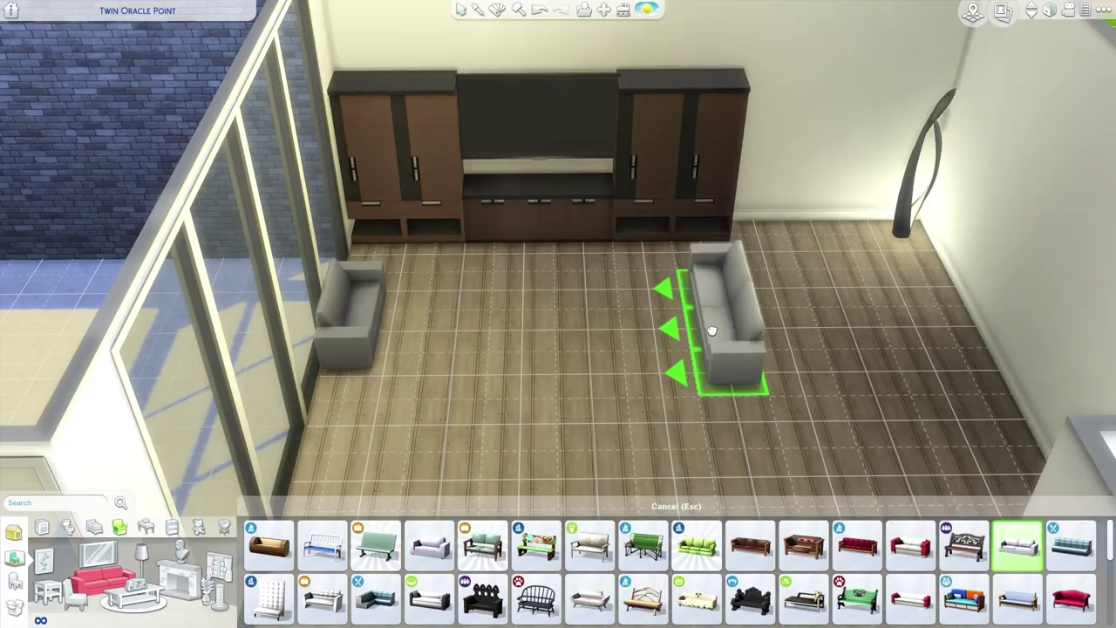
shift+click(724, 332)
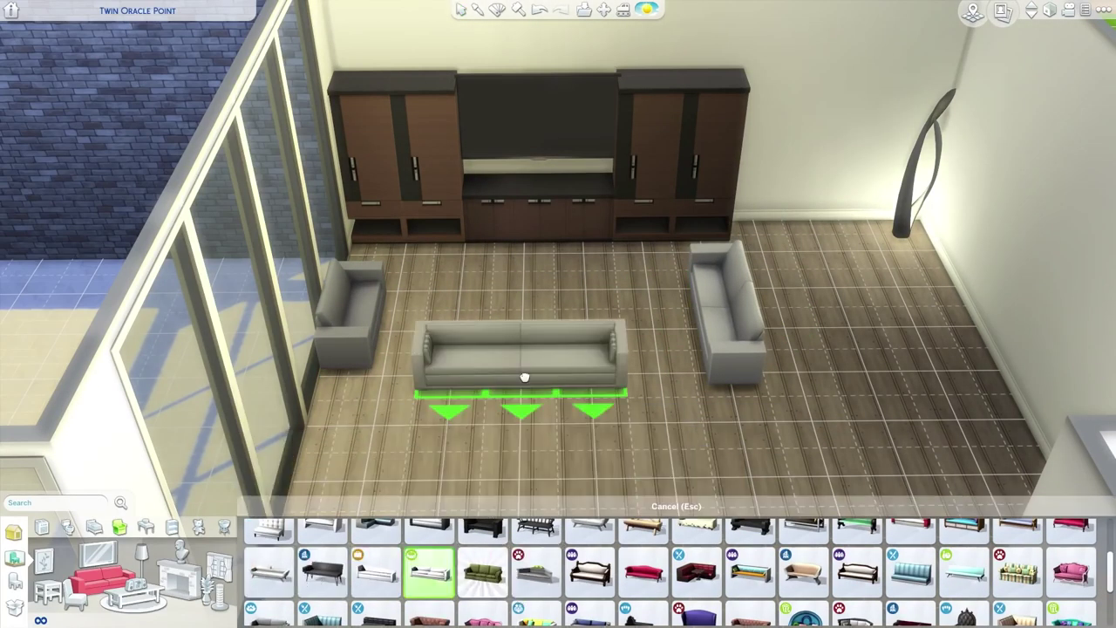
click(518, 409)
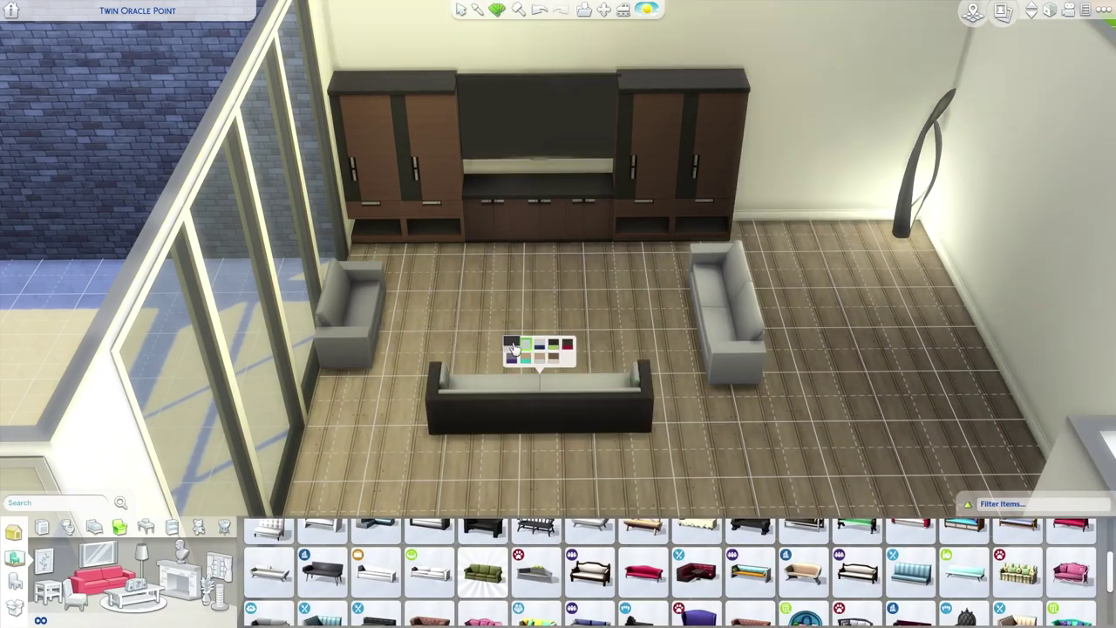
key(h)
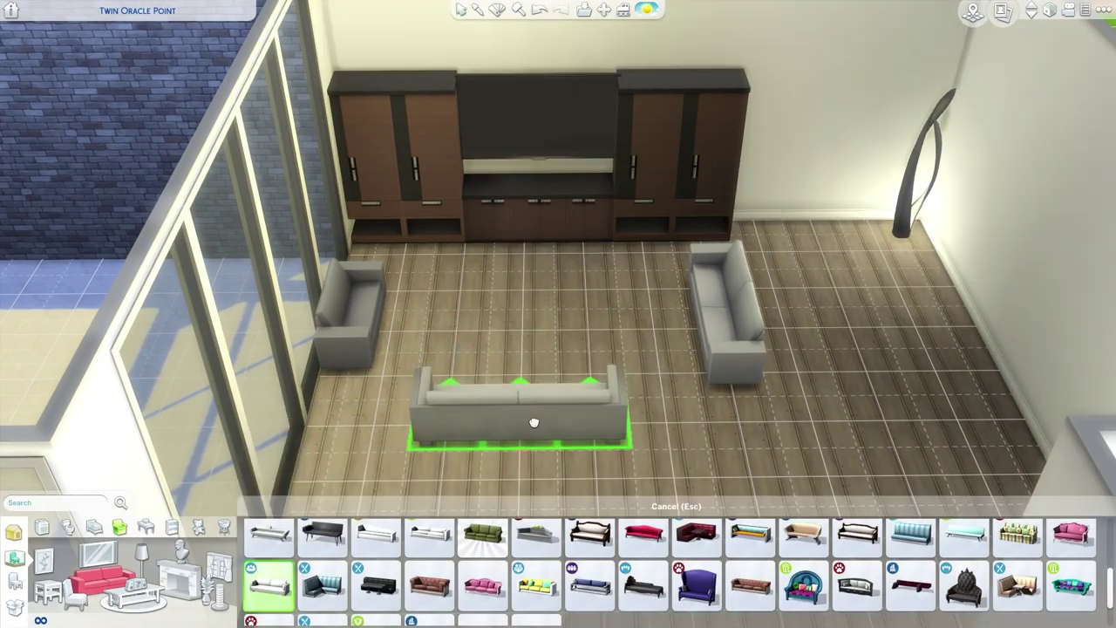
click(545, 397)
scroll(436, 610, up, 1)
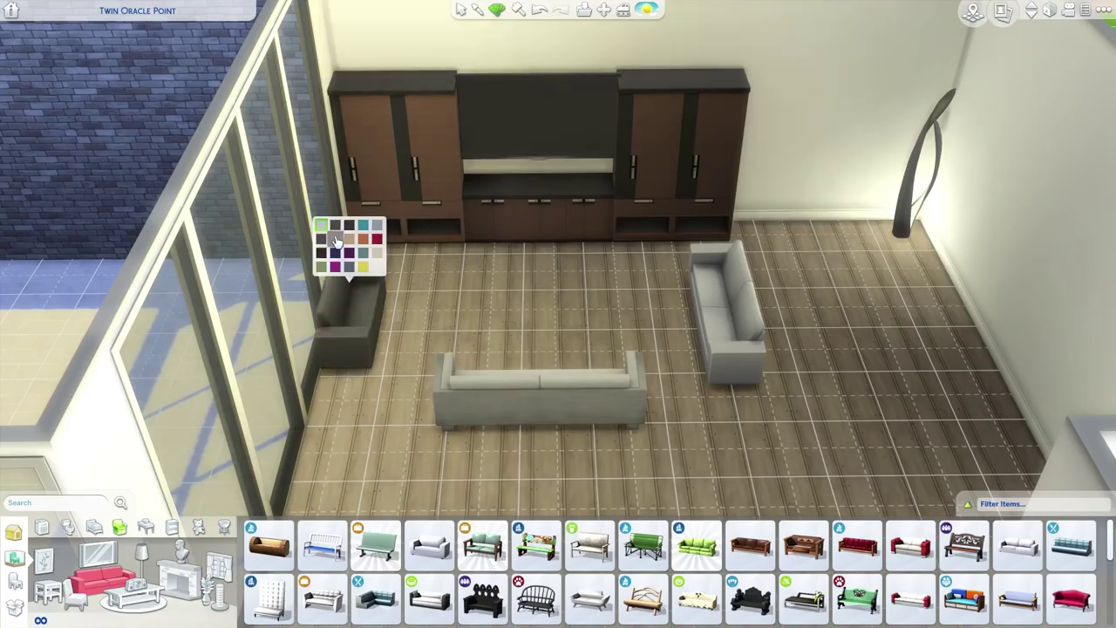
scroll(336, 242, down, 3)
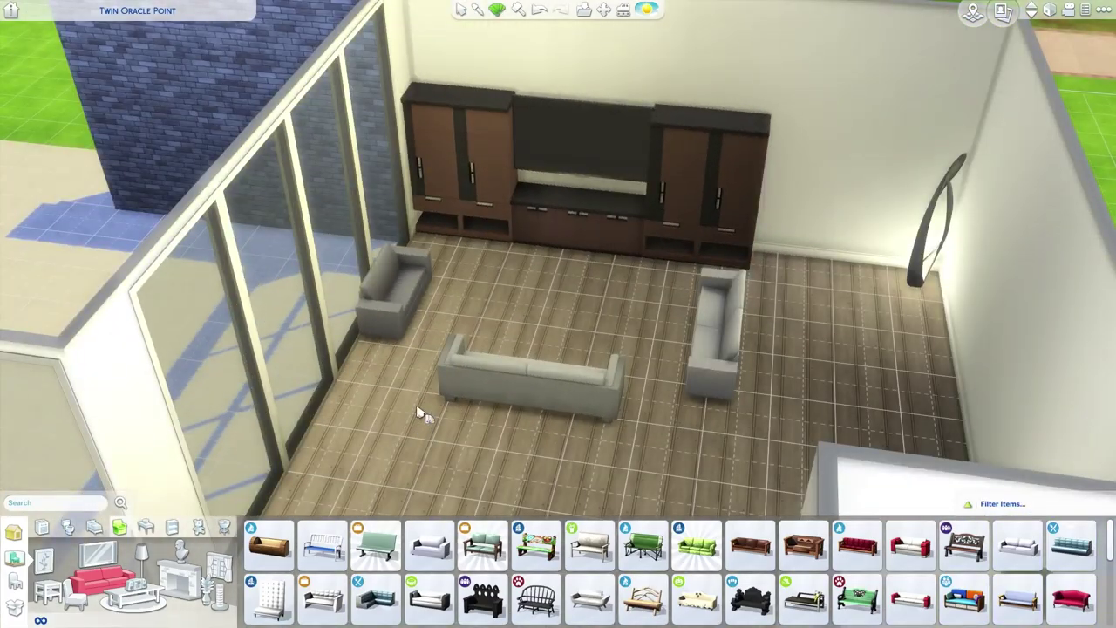
Set a coffee table between the sofas.
click(131, 596)
click(537, 545)
click(569, 319)
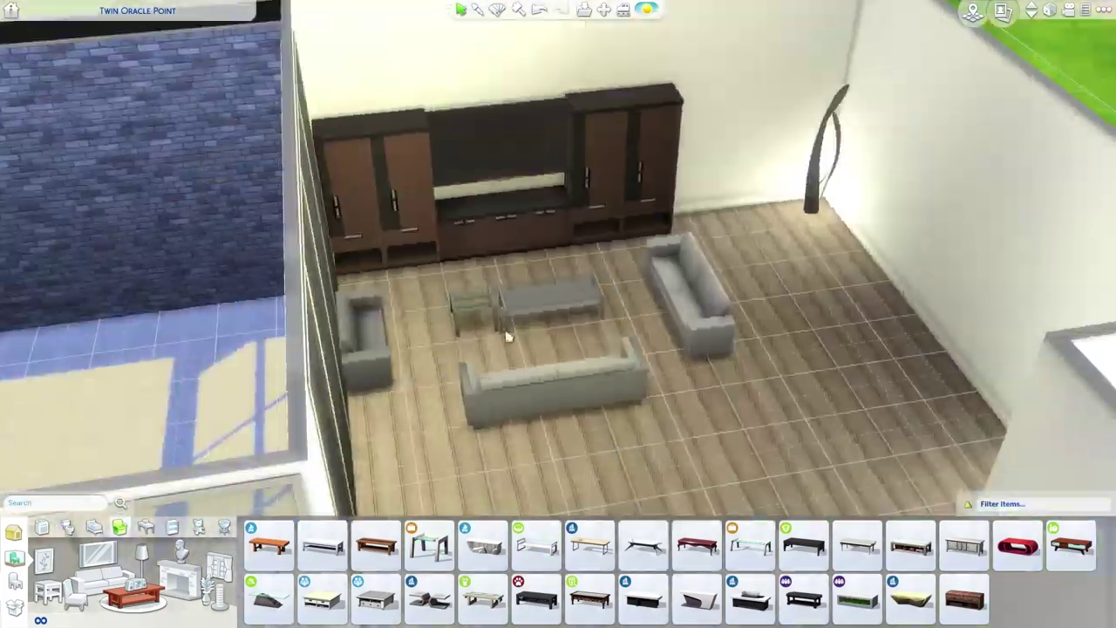
scroll(523, 323, up, 2)
Lay the Large Printed Rug under the seating group.
click(131, 596)
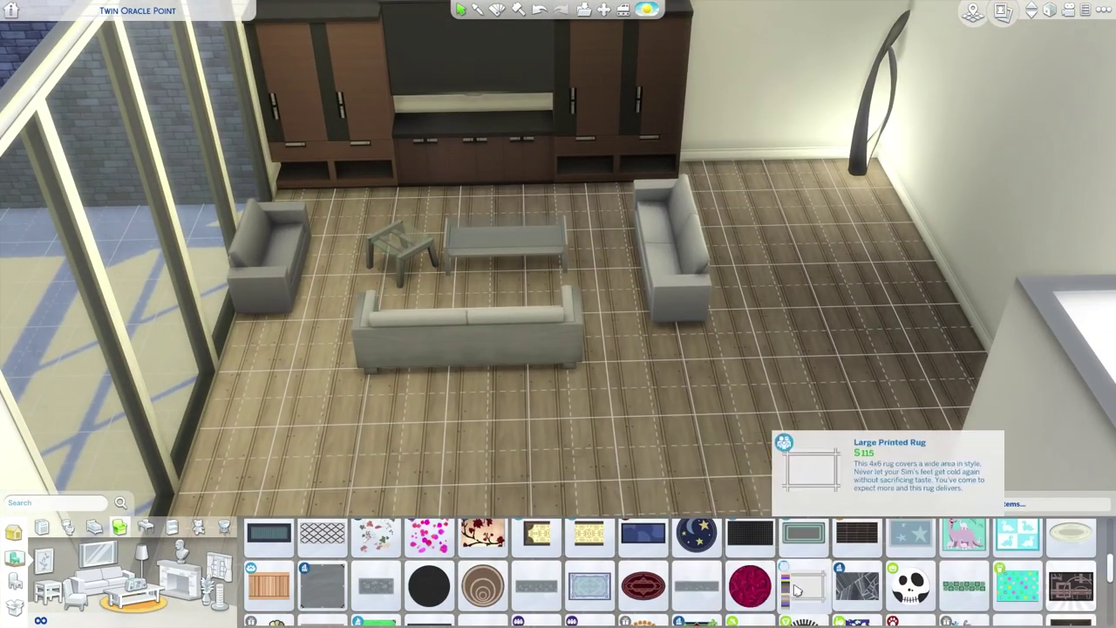
click(910, 548)
click(462, 262)
scroll(523, 332, down, 3)
scroll(583, 399, up, 3)
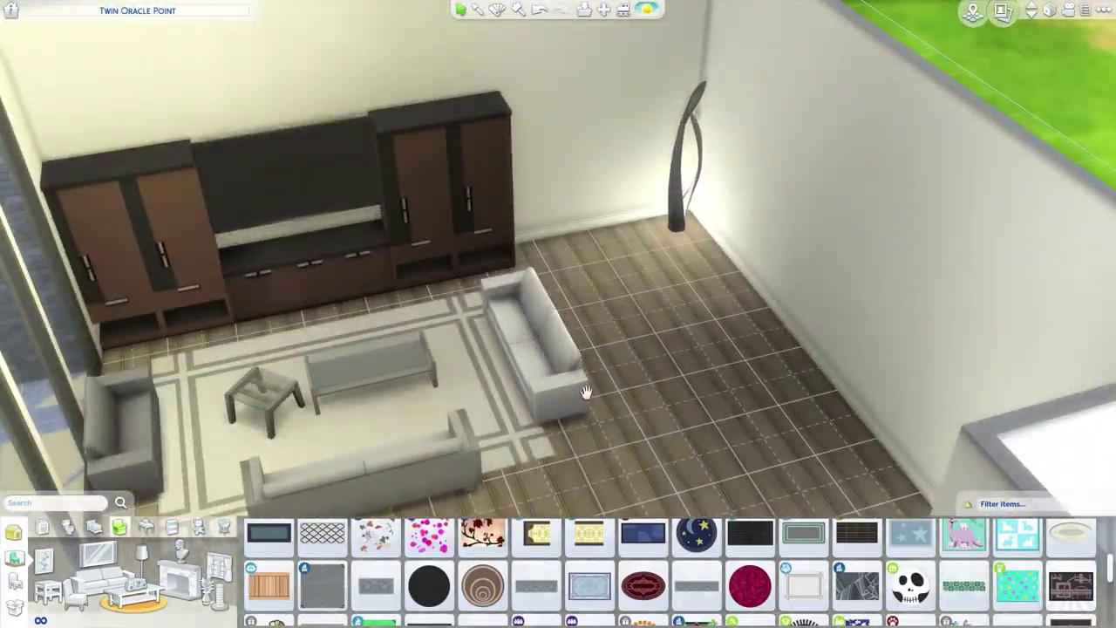
scroll(730, 398, down, 3)
scroll(730, 398, up, 5)
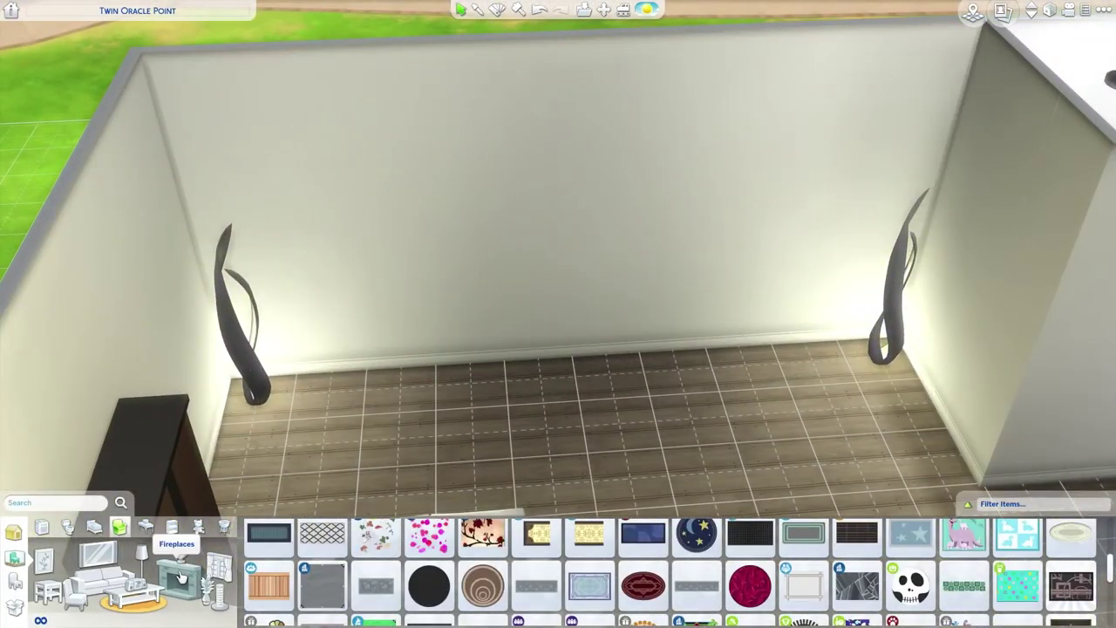
Paint a wall with teal tiles, then undo the pattern.
key(F3)
scroll(611, 355, down, 5)
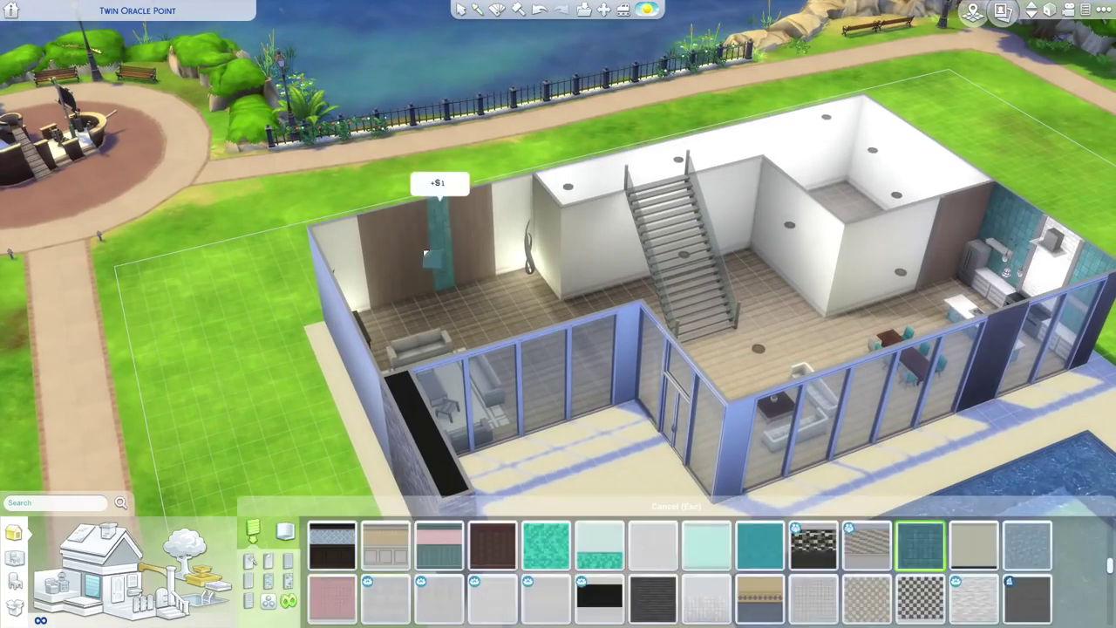
click(426, 254)
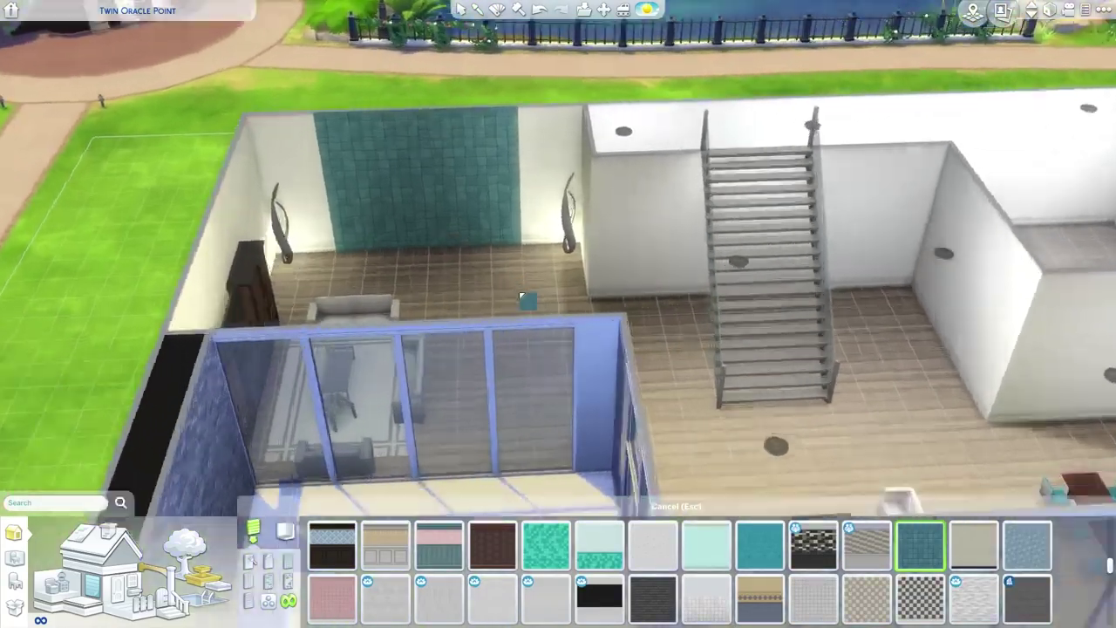
click(541, 11)
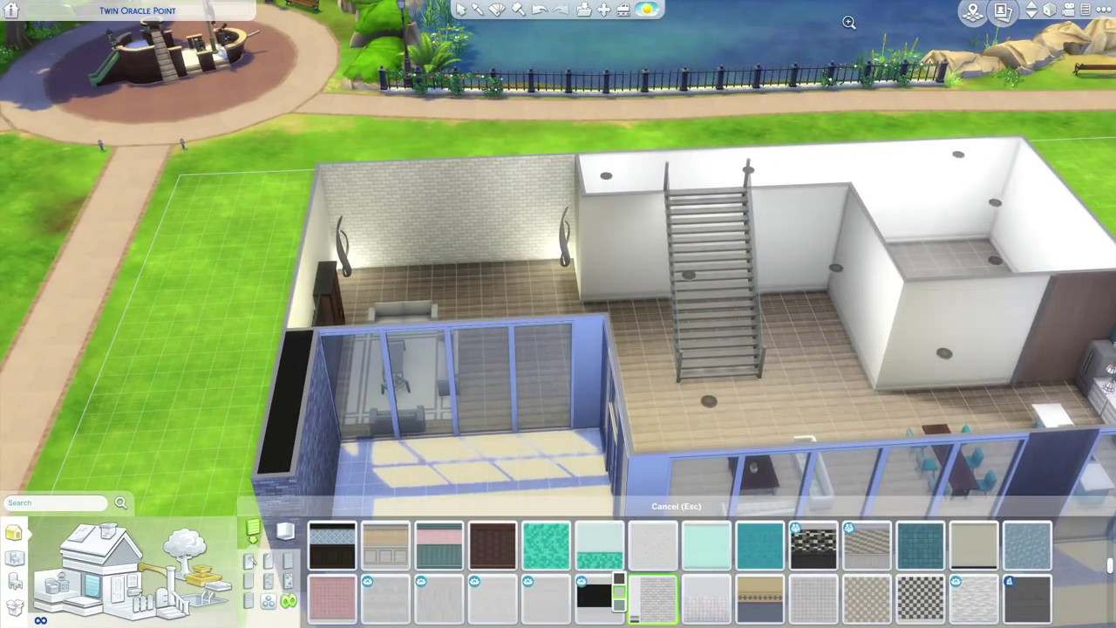
Pick the tall silver floor speaker from Electronics.
key(Page_Up)
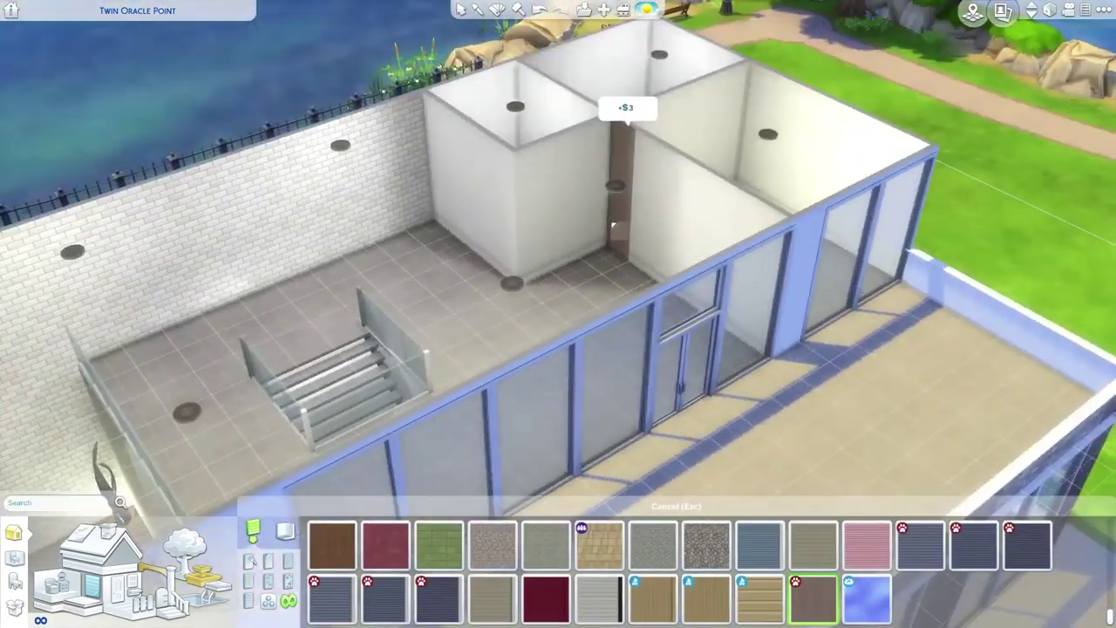
key(e)
key(e)
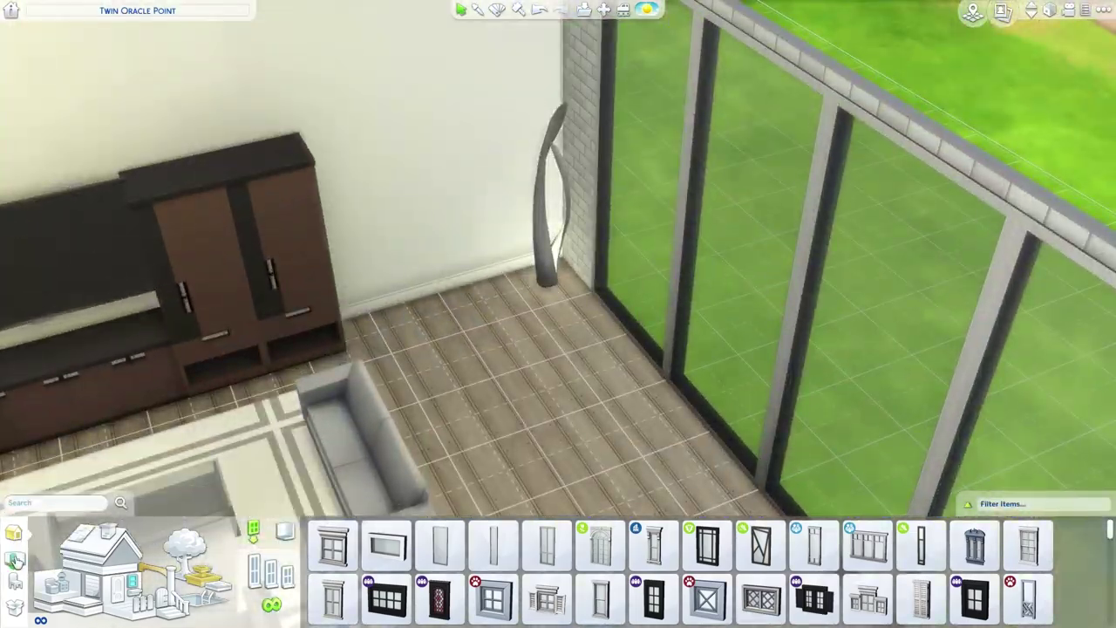
click(218, 567)
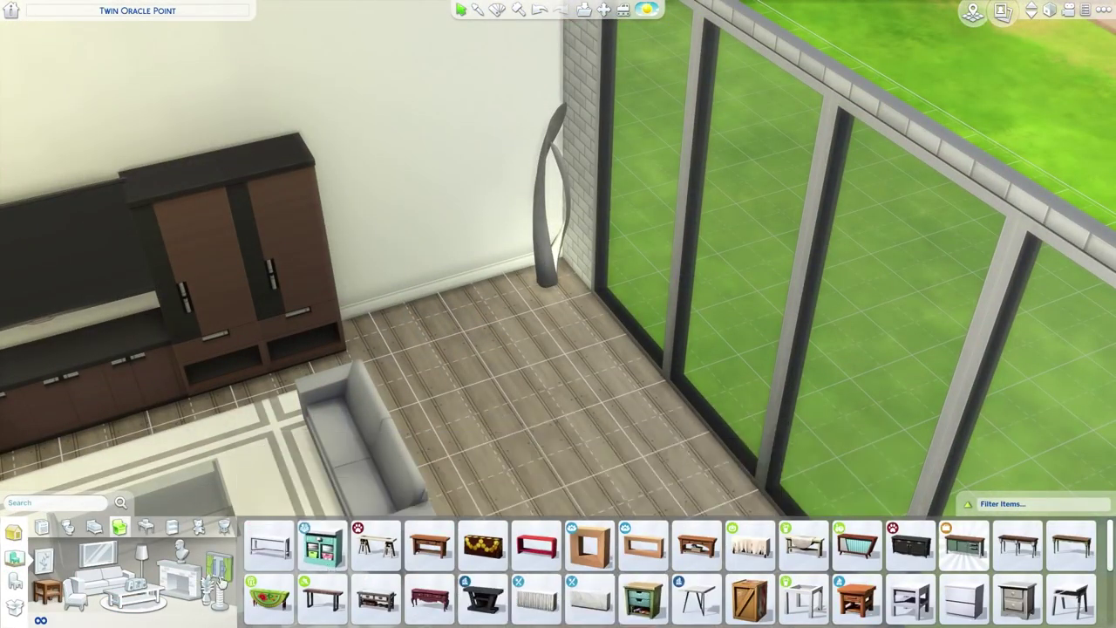
click(97, 554)
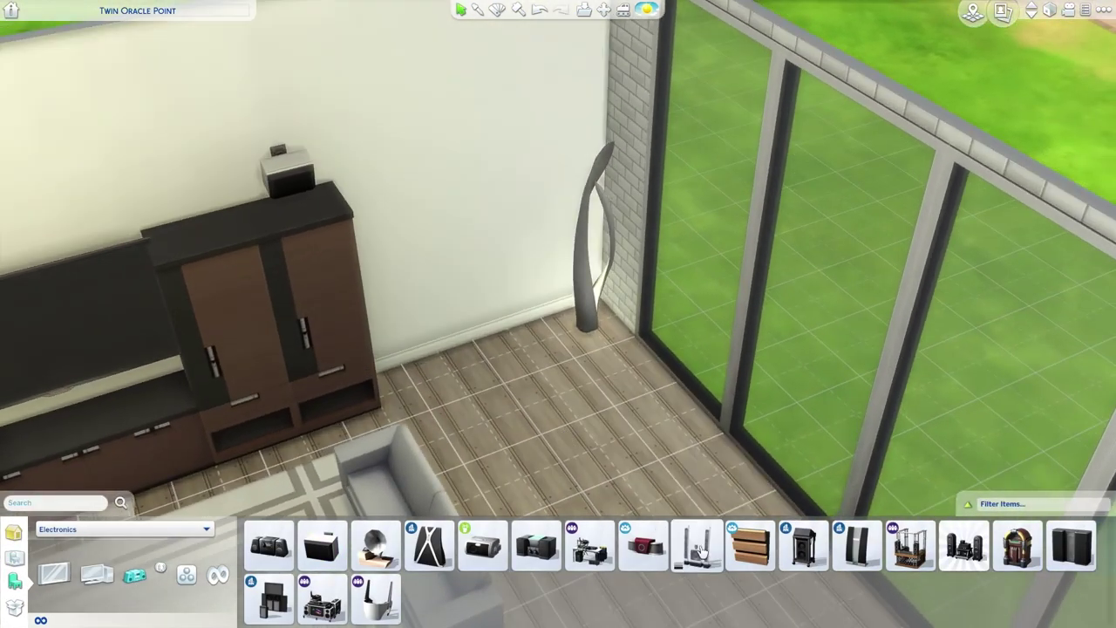
click(859, 545)
Set the tall silver speaker down beside the TV cabinet.
click(433, 366)
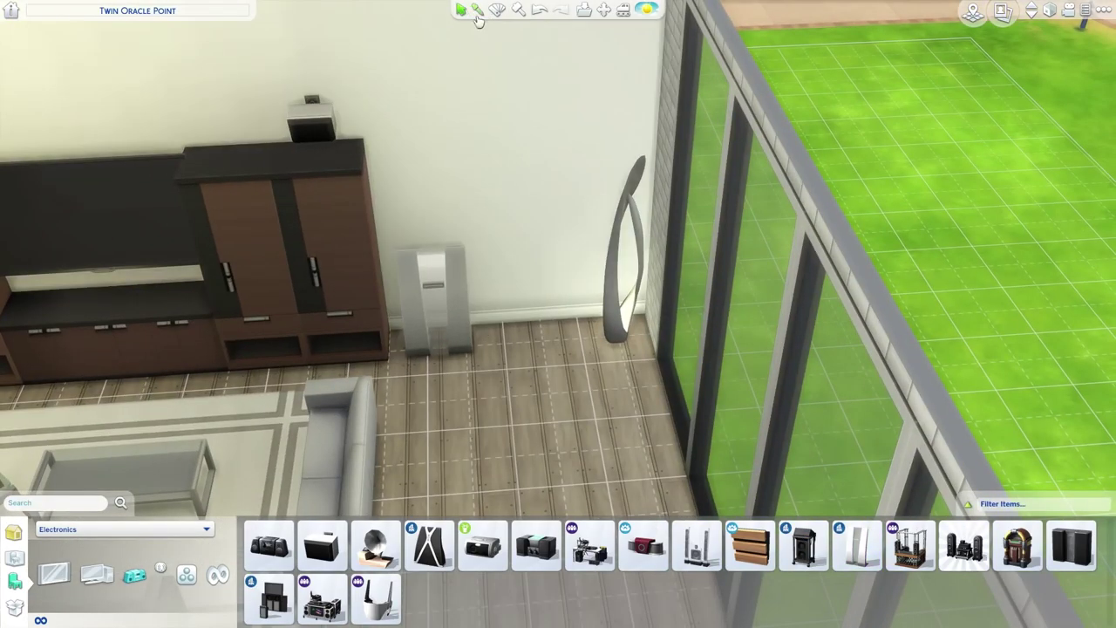
scroll(438, 246, down, 3)
key(e)
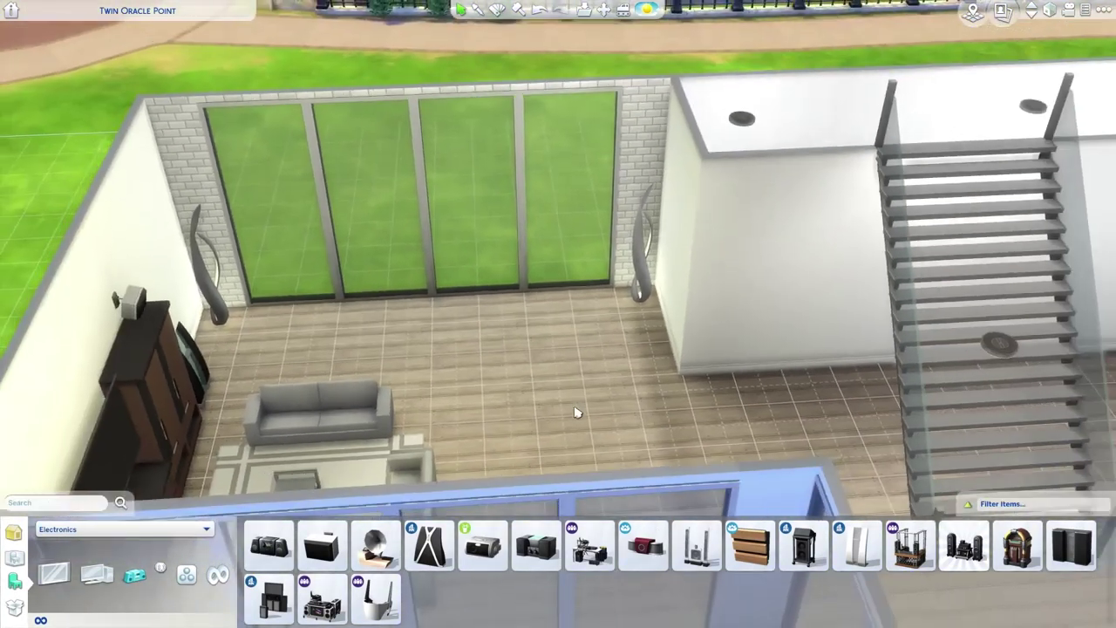
scroll(578, 411, up, 3)
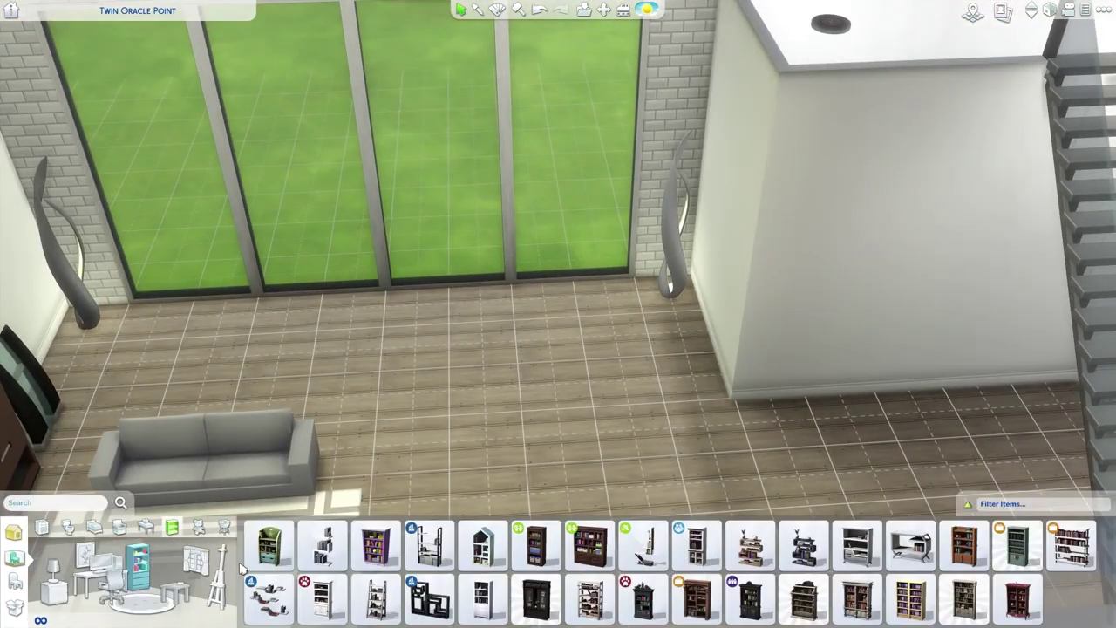
scroll(444, 448, down, 3)
scroll(508, 443, up, 3)
Place a dark bookshelf by the glass wall and give it a new colour swatch.
click(589, 545)
click(607, 262)
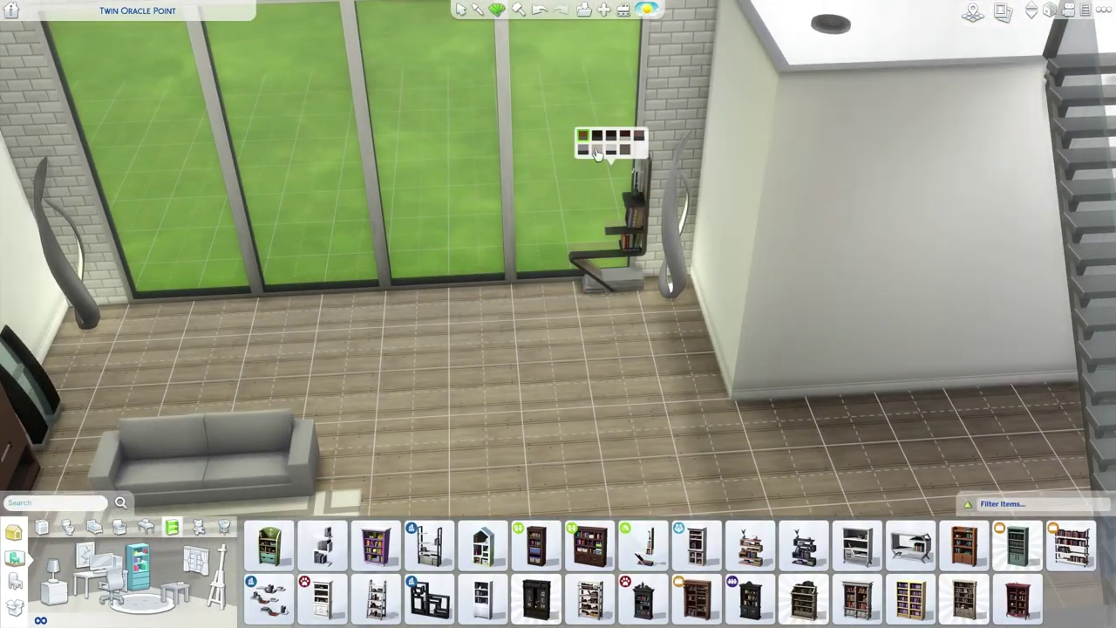
click(598, 153)
scroll(610, 387, down, 3)
scroll(618, 379, up, 3)
Try a small game table set and cancel it, then browse doors.
click(222, 593)
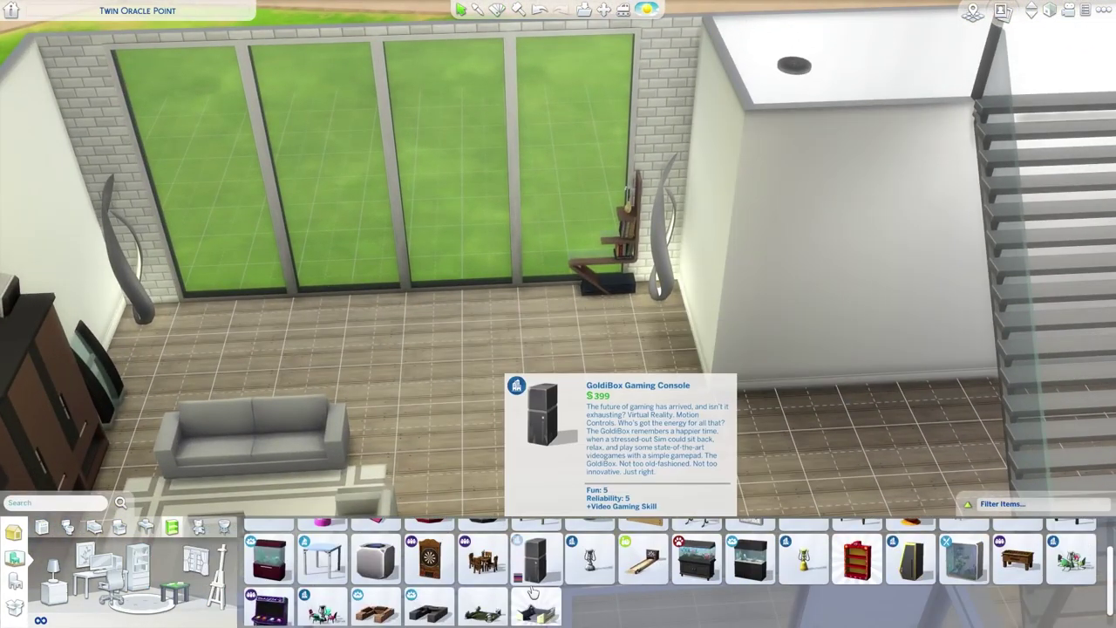
scroll(522, 338, down, 3)
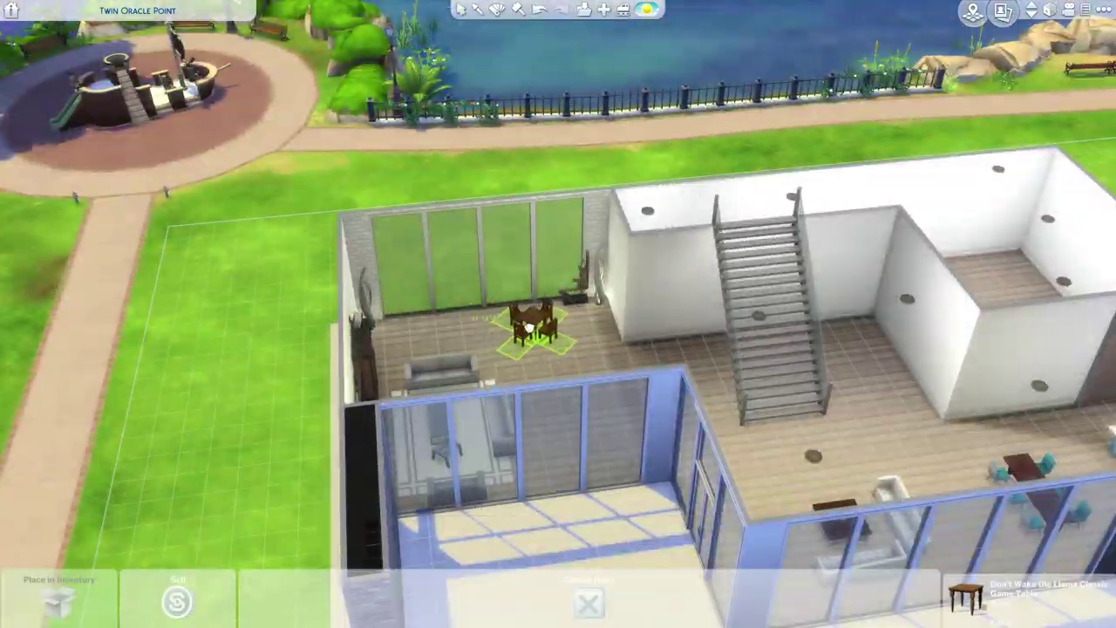
key(Escape)
scroll(559, 354, up, 3)
scroll(559, 353, down, 3)
click(116, 589)
scroll(543, 411, up, 3)
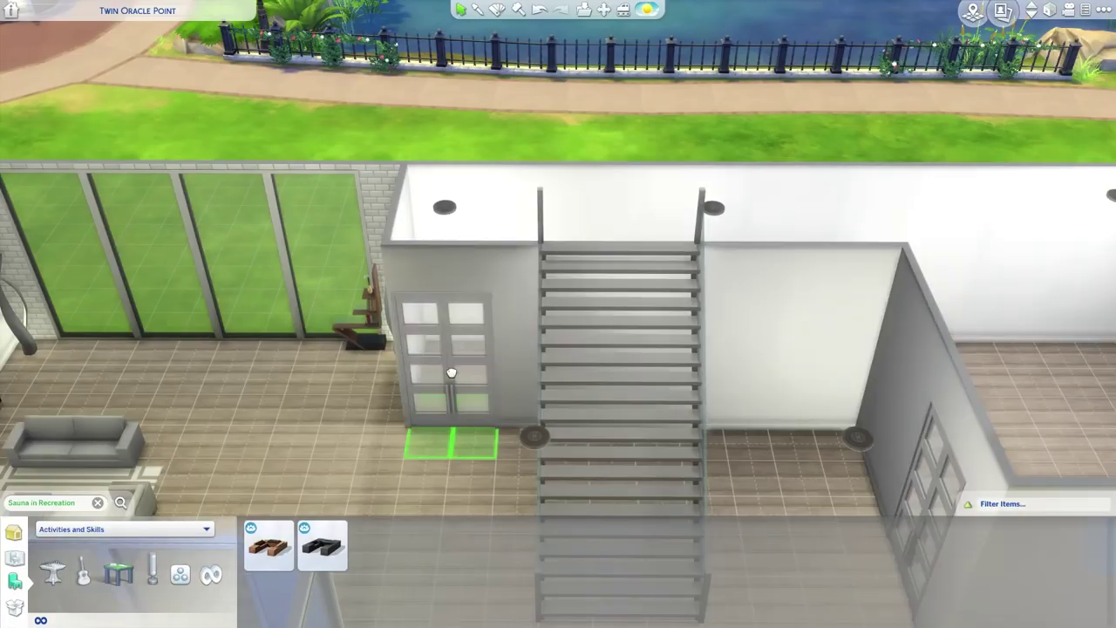
Return to the doors catalog for the bathroom beside the staircase.
click(262, 568)
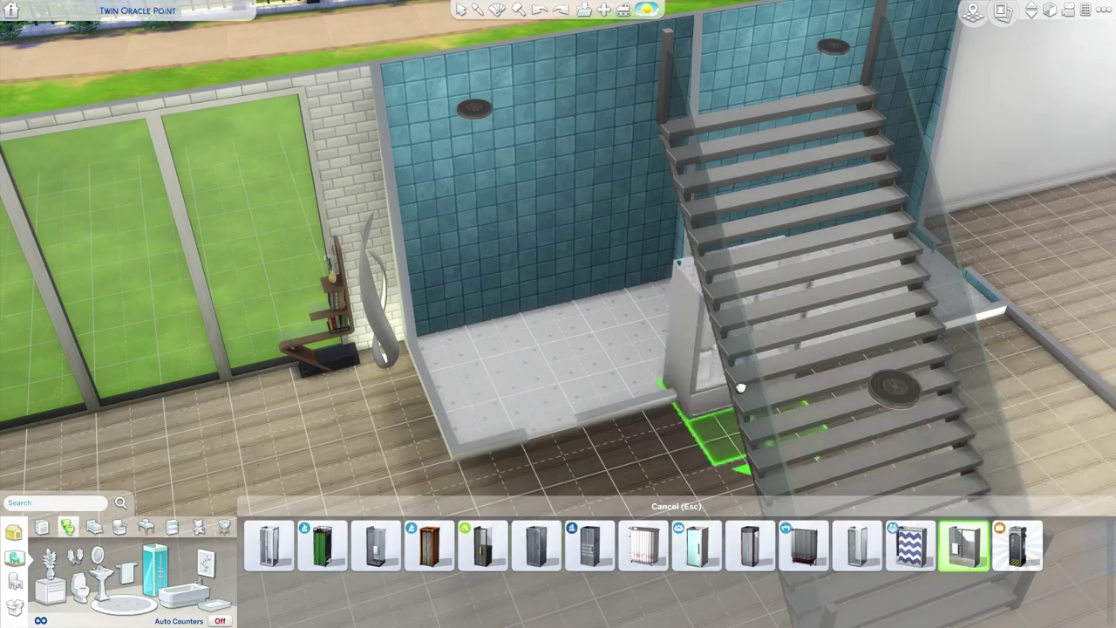
Set the rock-and-plant decoration on the small bathroom counter.
click(480, 558)
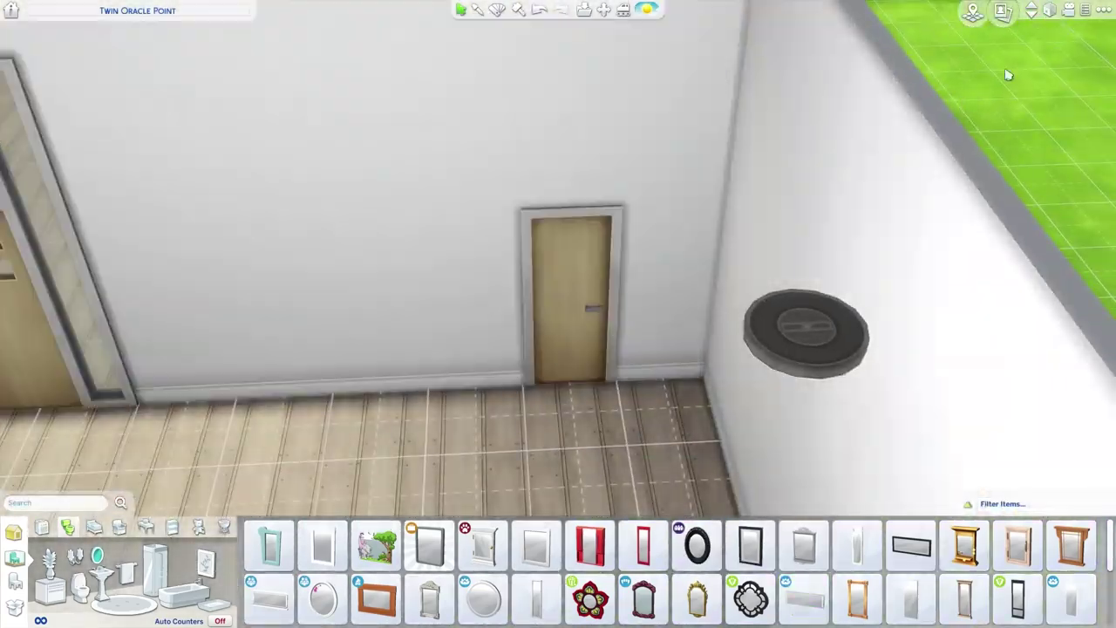
key(ctrl+z)
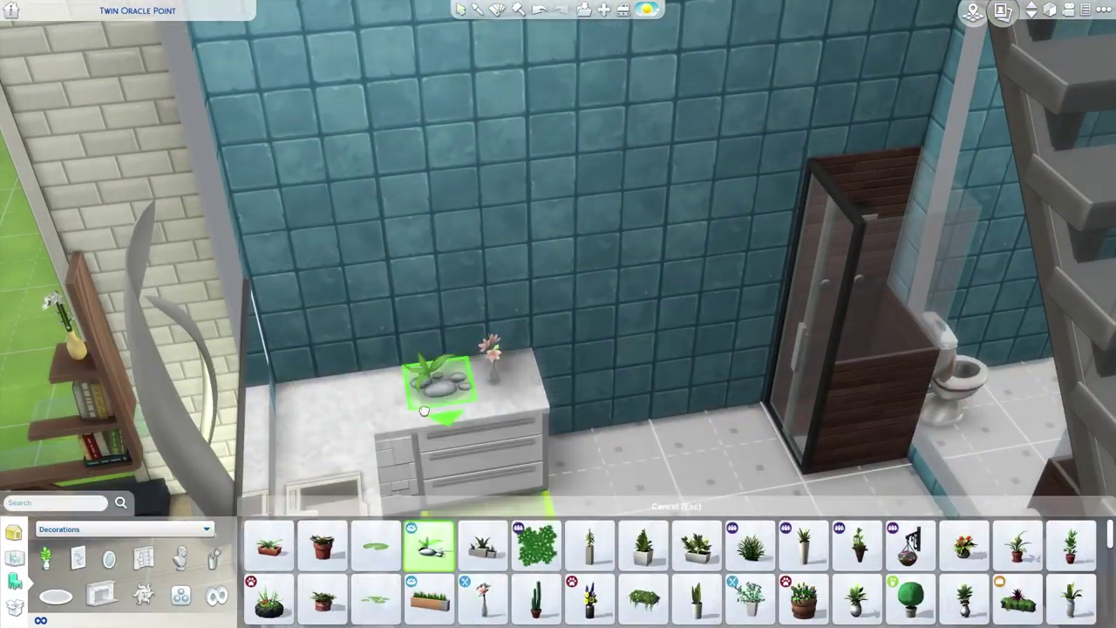
click(424, 410)
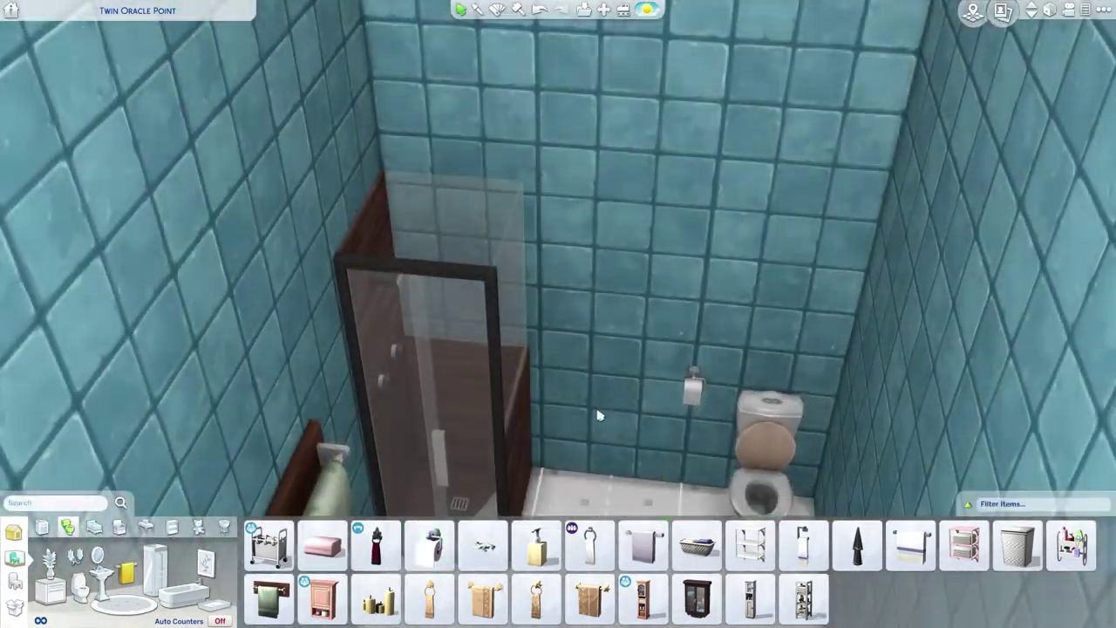
Paint the back wall with the white subway tile wall pattern.
click(253, 529)
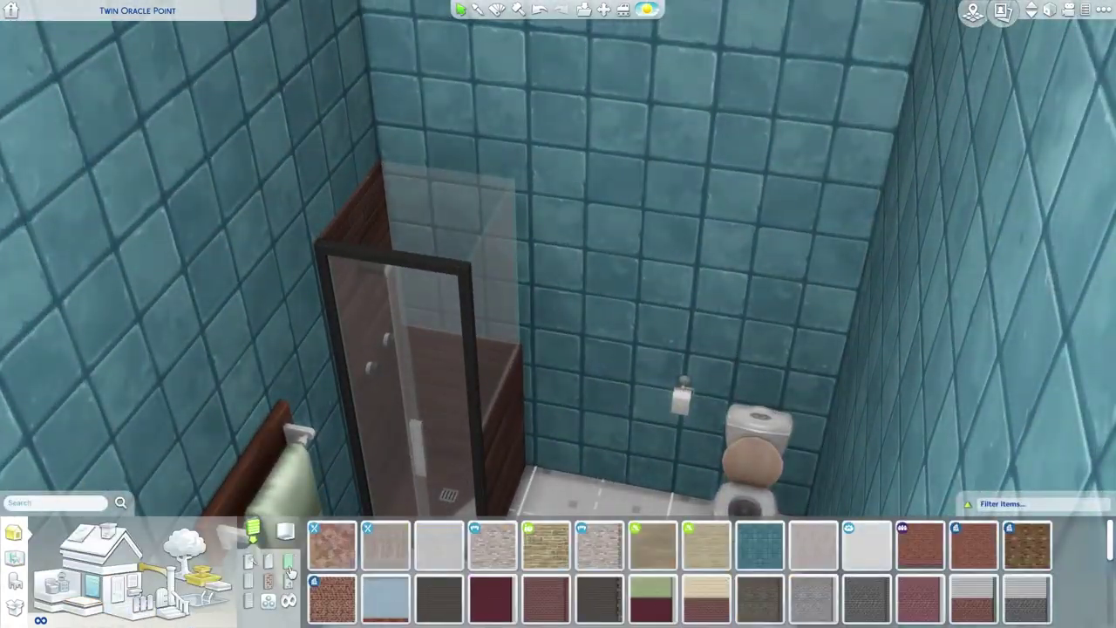
click(476, 598)
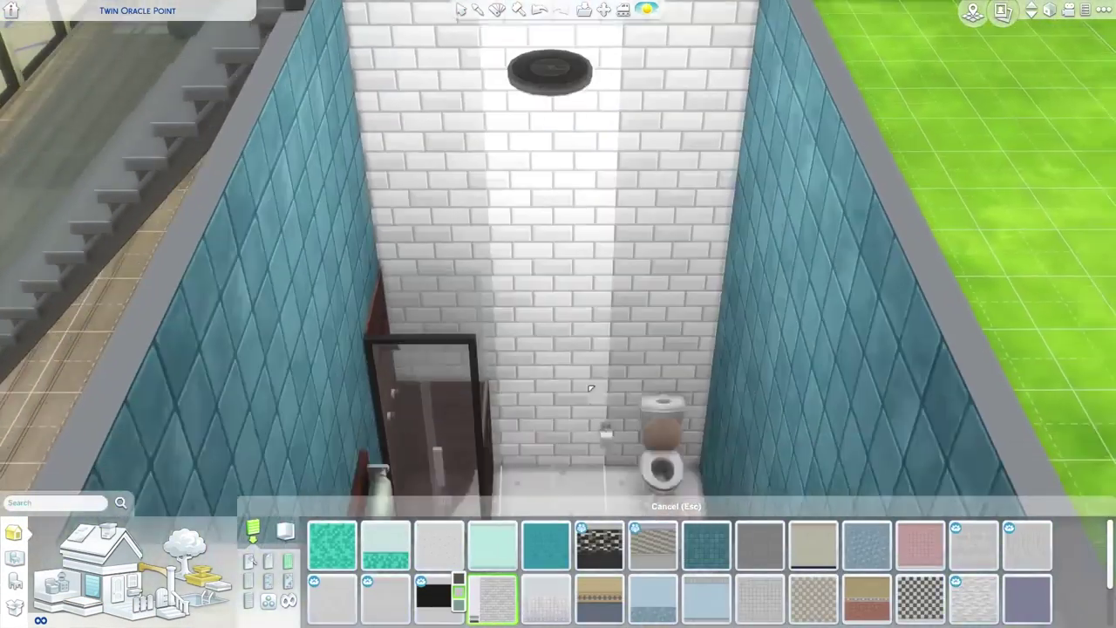
key(Escape)
scroll(773, 415, down, 5)
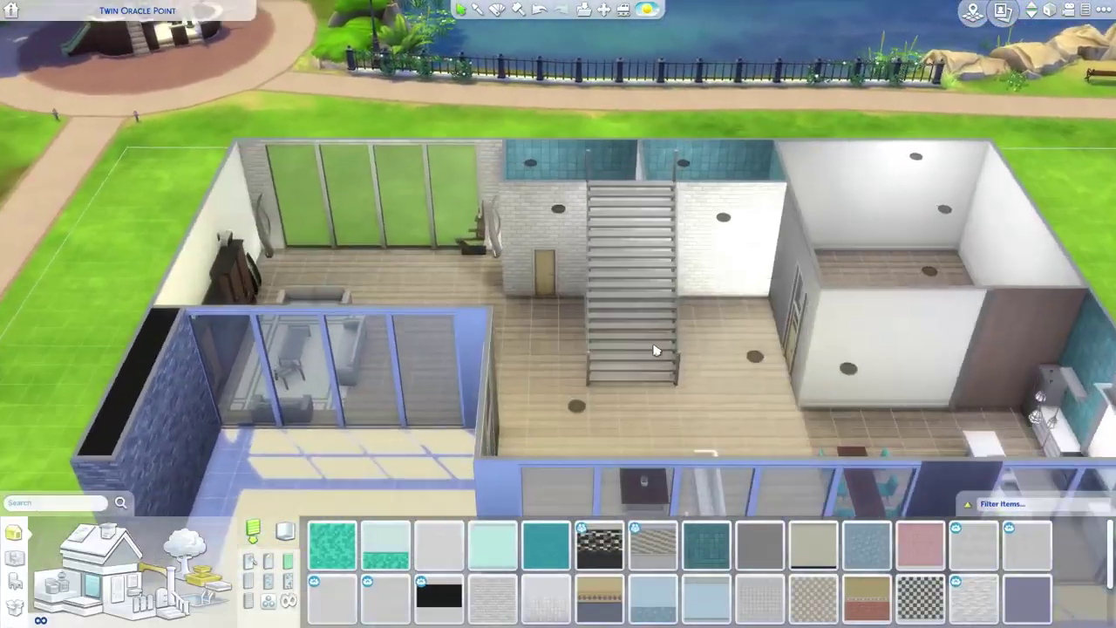
scroll(656, 350, up, 3)
Place two tufted ottomans side by side against the white wall beside the stairs.
click(205, 591)
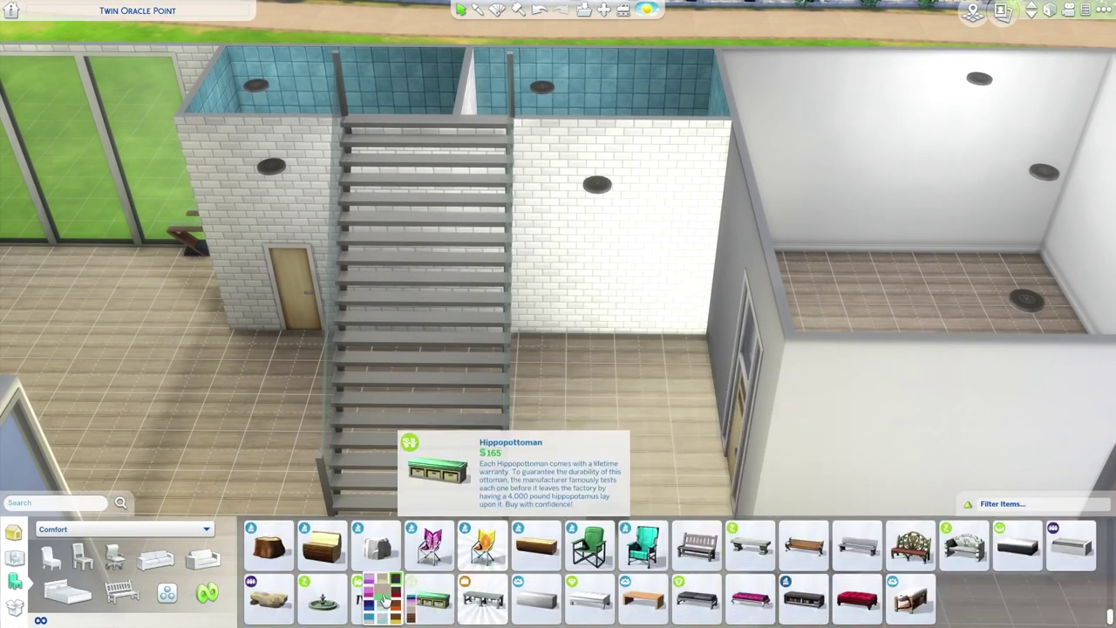
shift+click(609, 352)
click(660, 349)
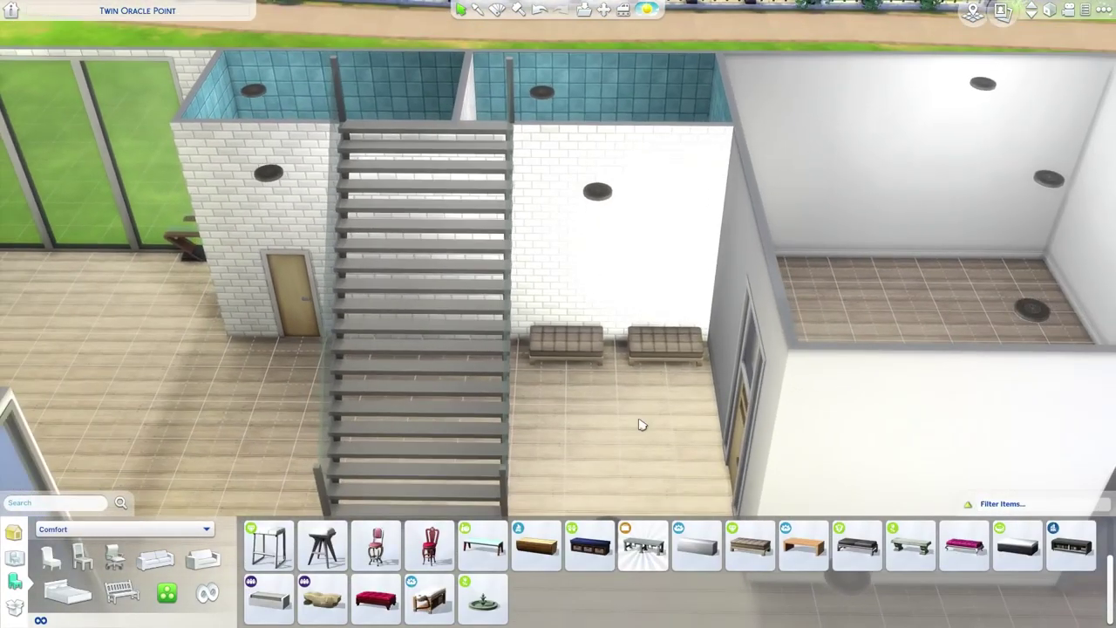
Hang the Branching Bloom triptych above the ottomans and pick a tall wall mirror.
click(50, 563)
click(78, 558)
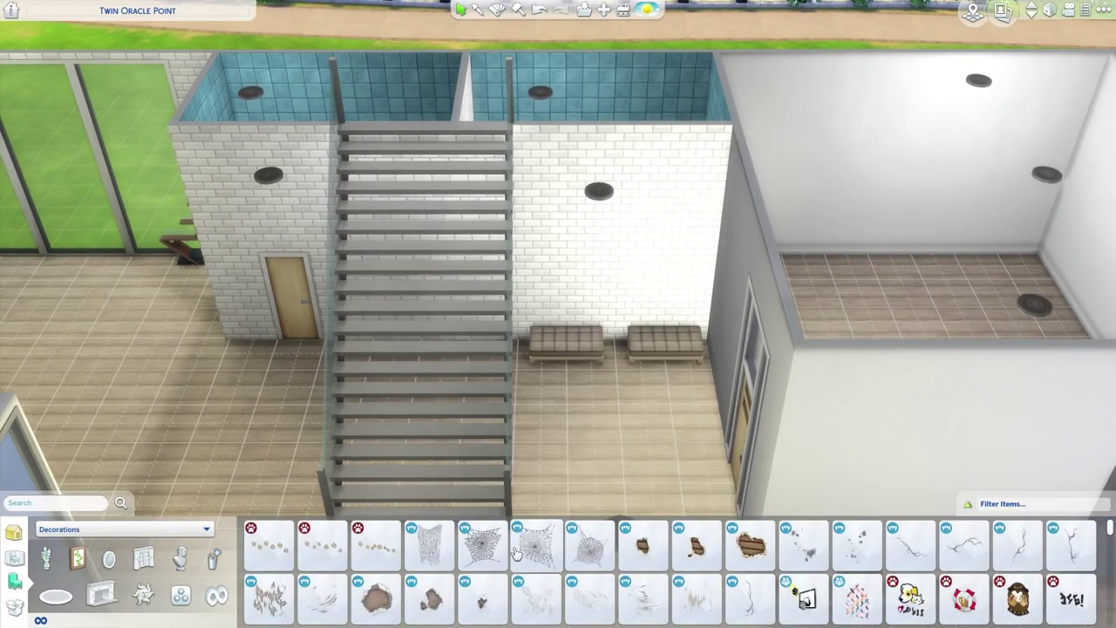
click(911, 576)
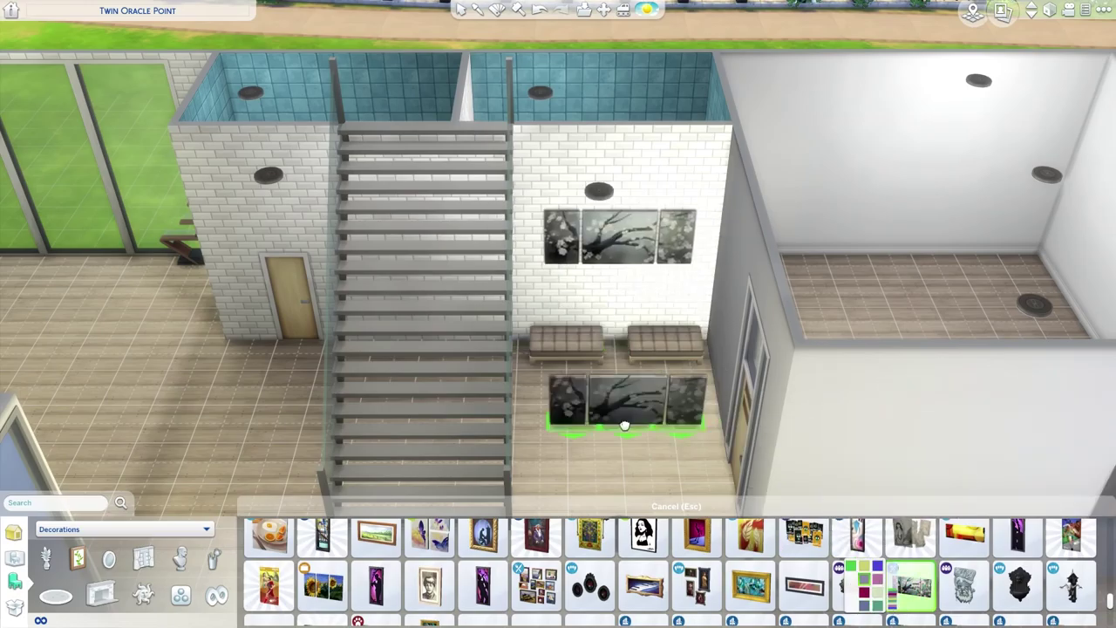
click(619, 248)
scroll(729, 484, down, 3)
scroll(730, 484, up, 5)
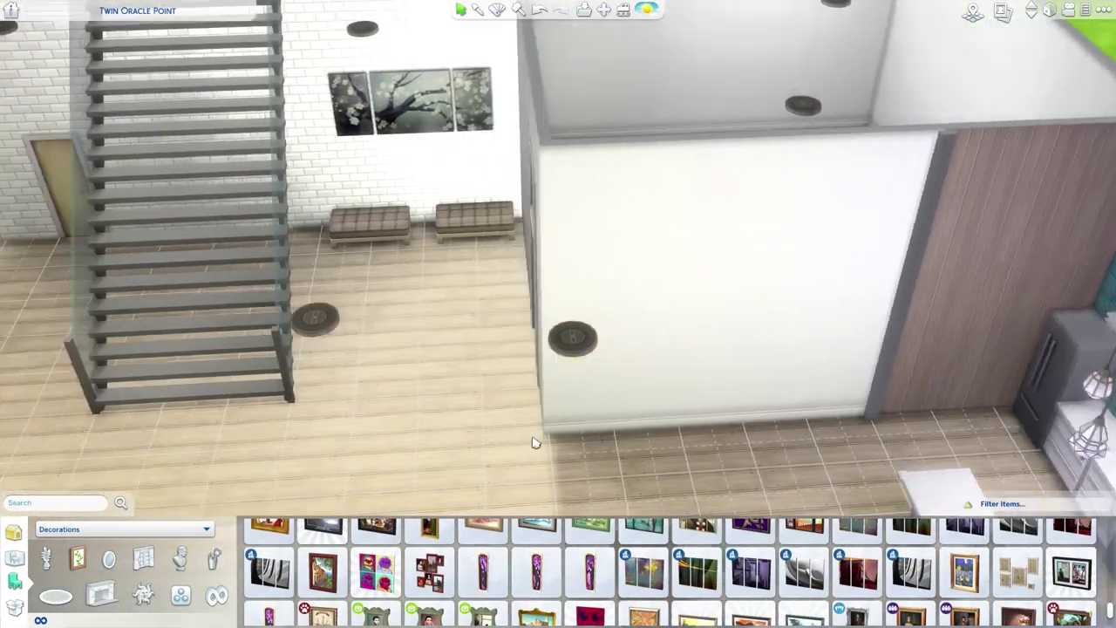
scroll(535, 443, down, 1)
click(108, 558)
click(804, 545)
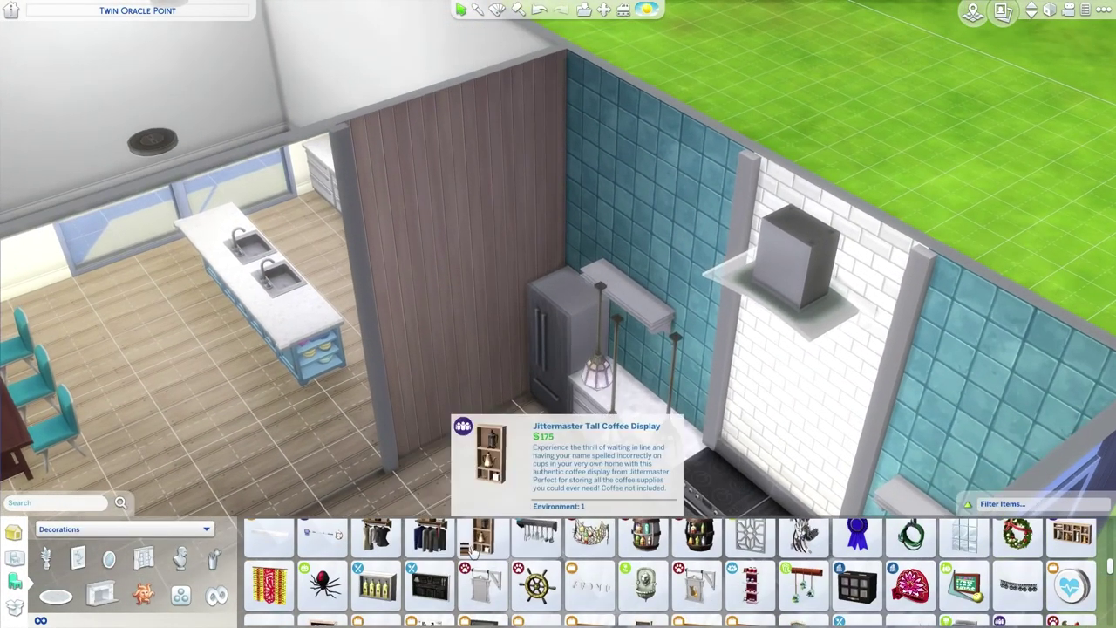
Choose a white cubby shelf and mount the Bamboo Pro Magnetic Knife Rack on the kitchen wall.
click(488, 571)
scroll(601, 576, down, 2)
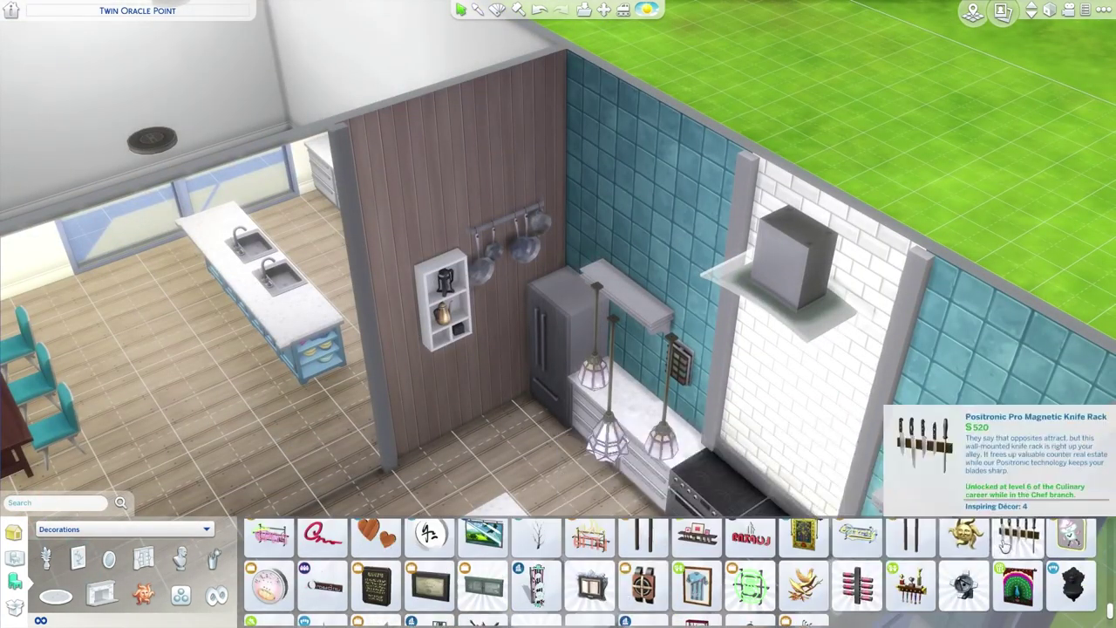
click(1018, 537)
click(1060, 358)
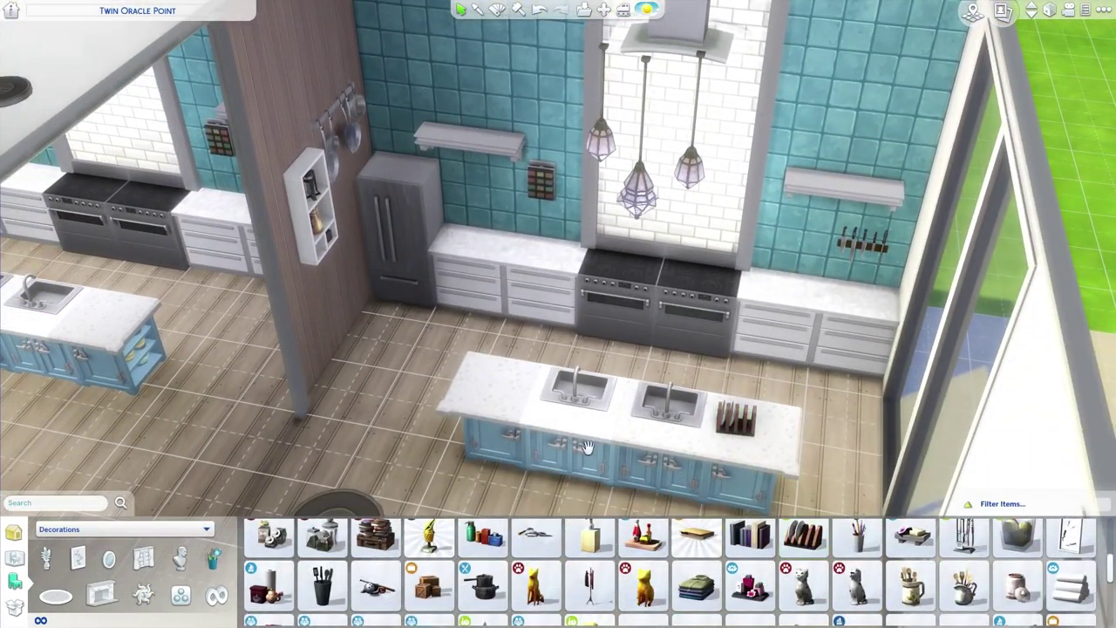
Set a kitchen utensil holder on the counter.
click(323, 545)
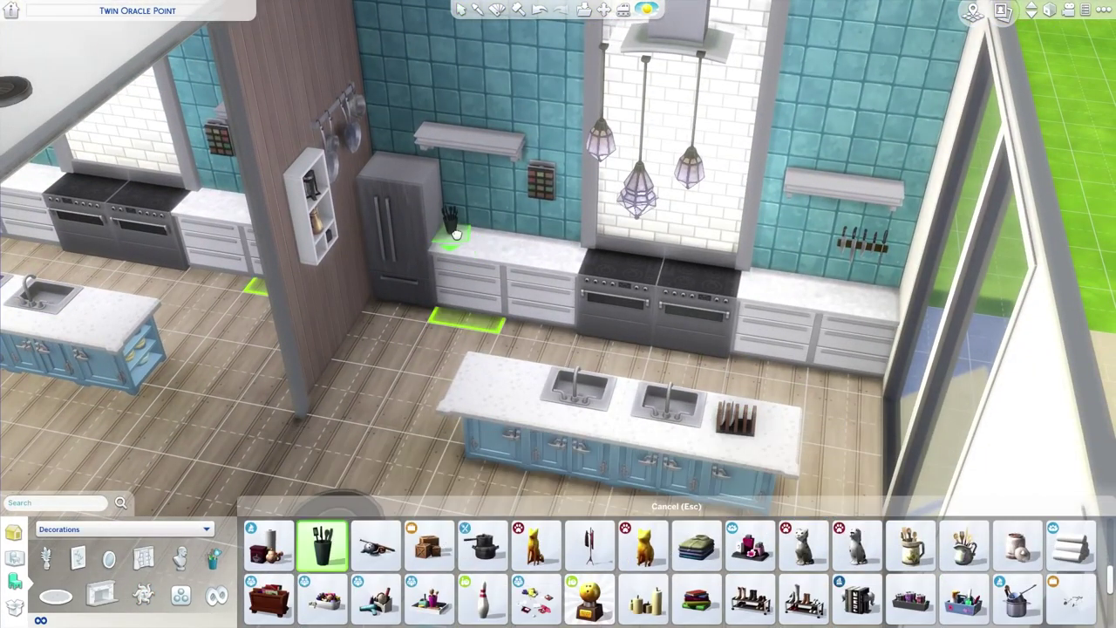
click(460, 234)
scroll(516, 615, down, 2)
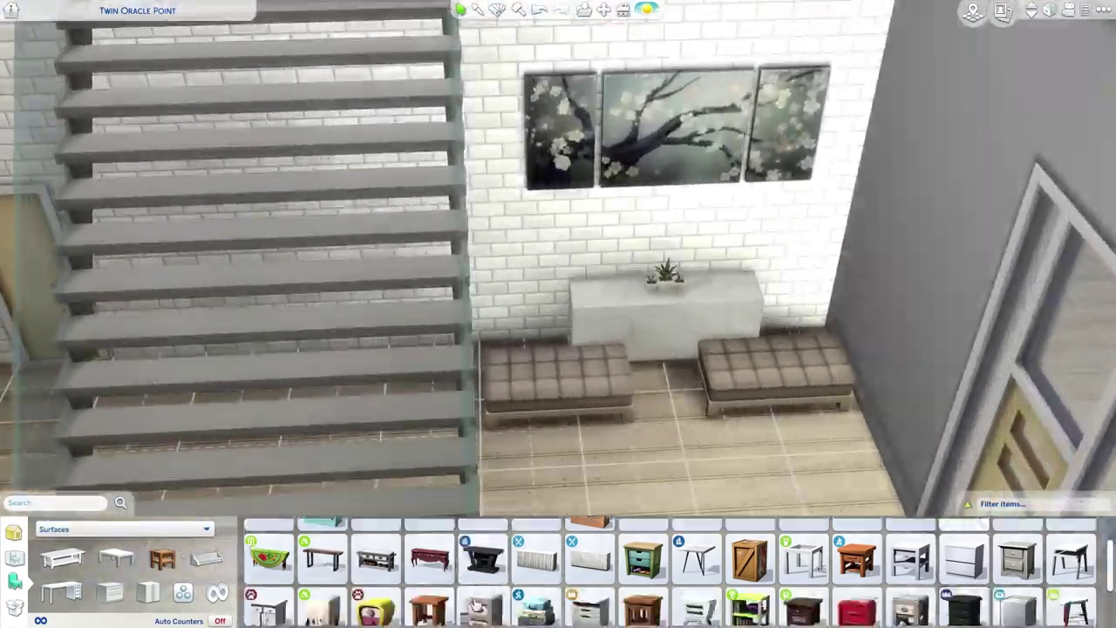
Place a dark end table between the hallway ottomans.
click(668, 375)
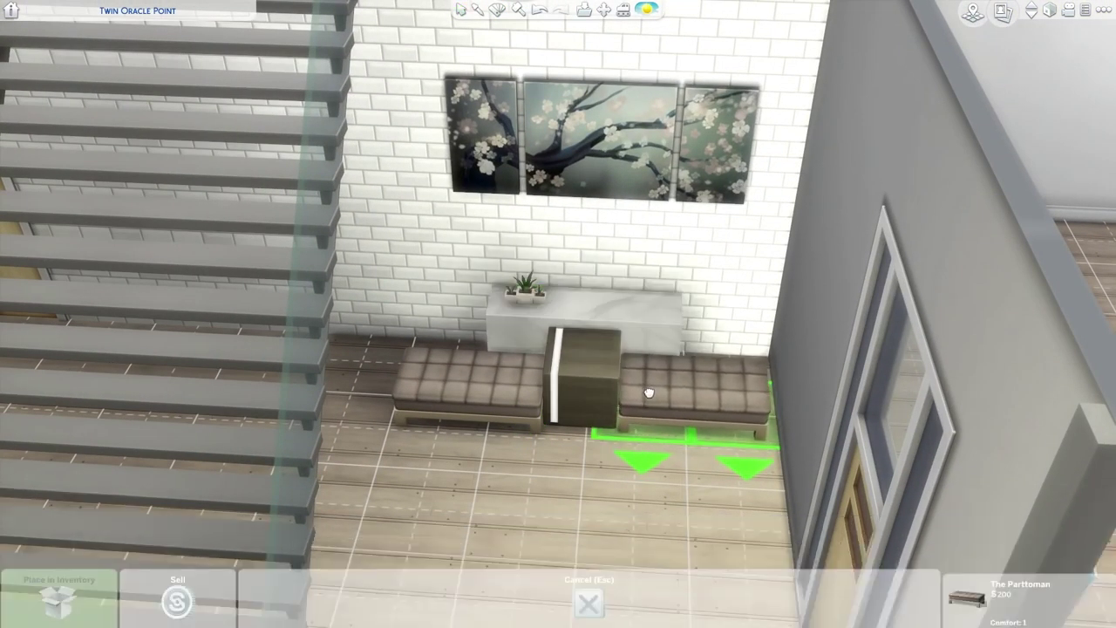
click(590, 352)
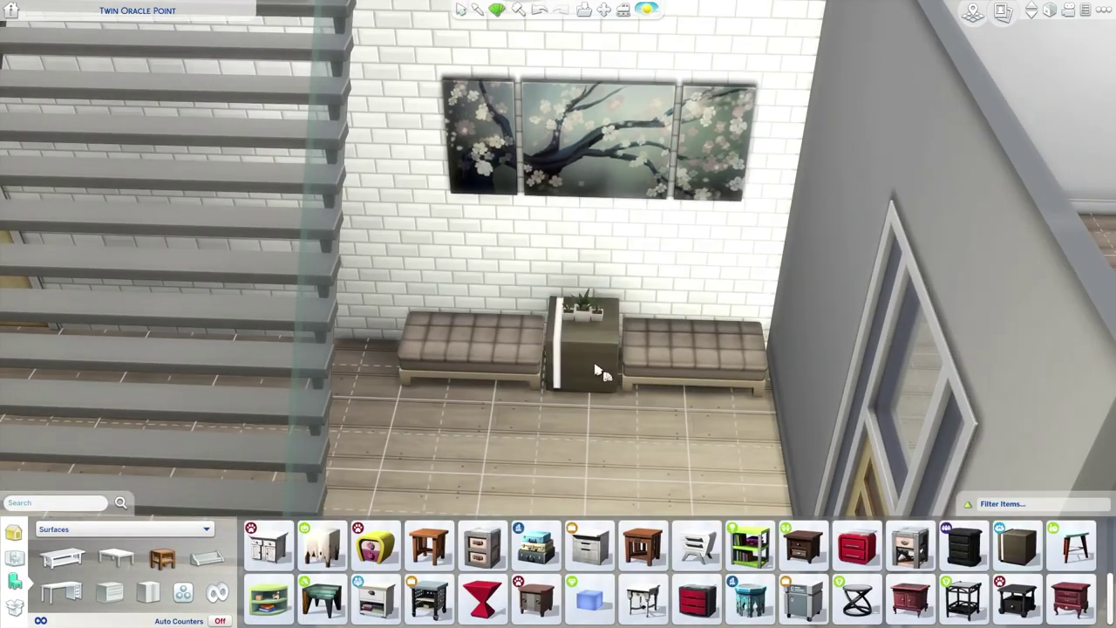
scroll(588, 428, down, 5)
scroll(589, 405, up, 3)
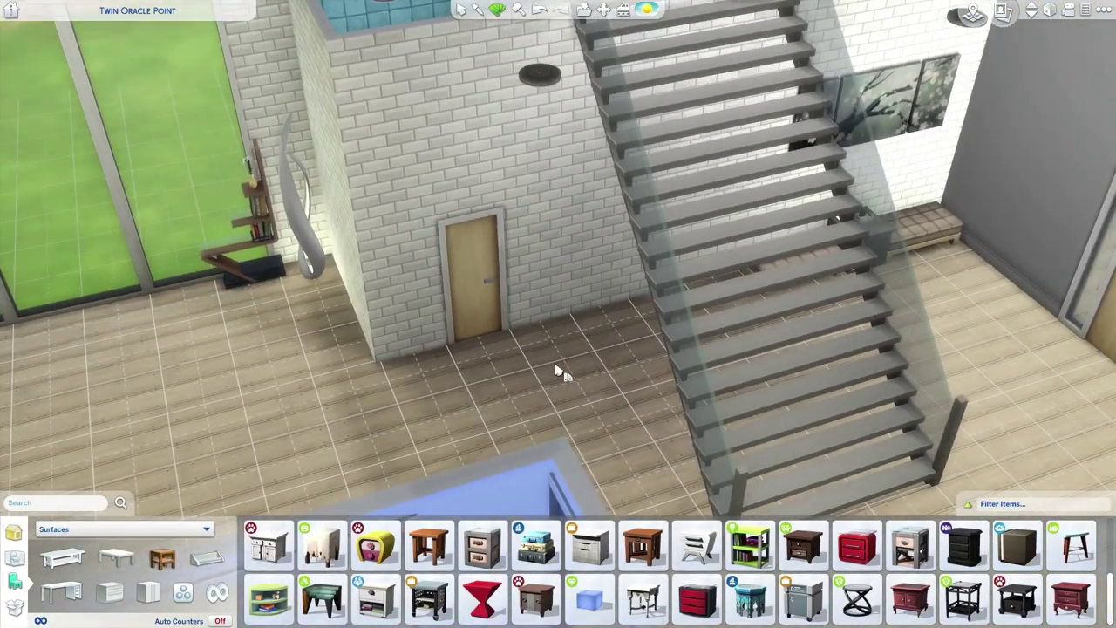
Place a tall potted plant from Decorations > Plants beside the door under the stairs.
click(122, 529)
click(52, 443)
click(122, 528)
click(70, 473)
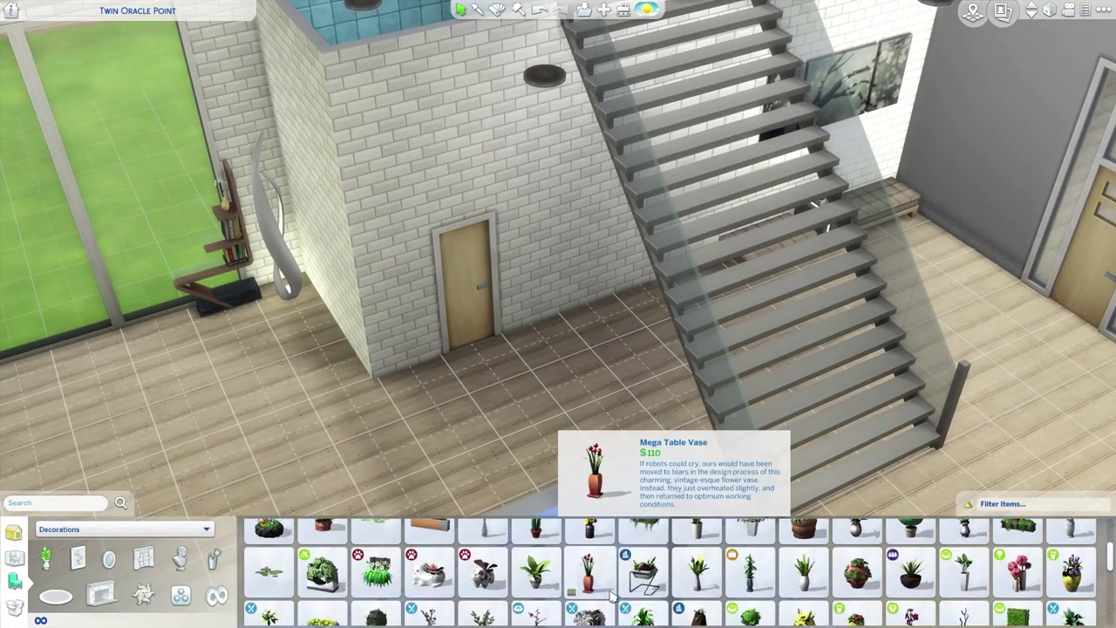
click(611, 596)
click(578, 319)
scroll(578, 318, down, 5)
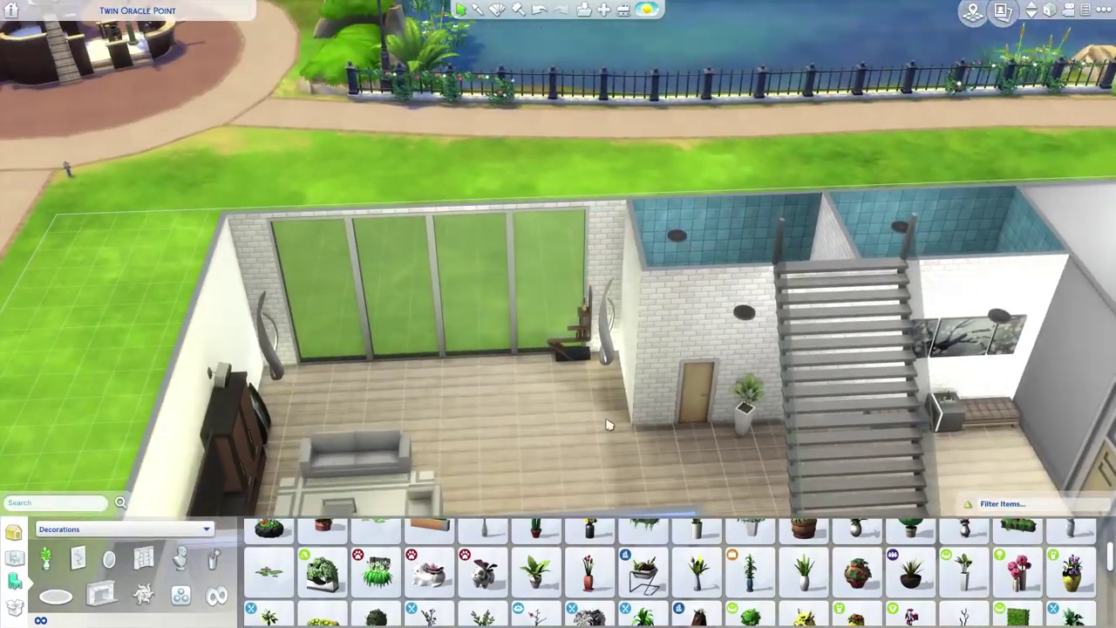
scroll(607, 424, up, 5)
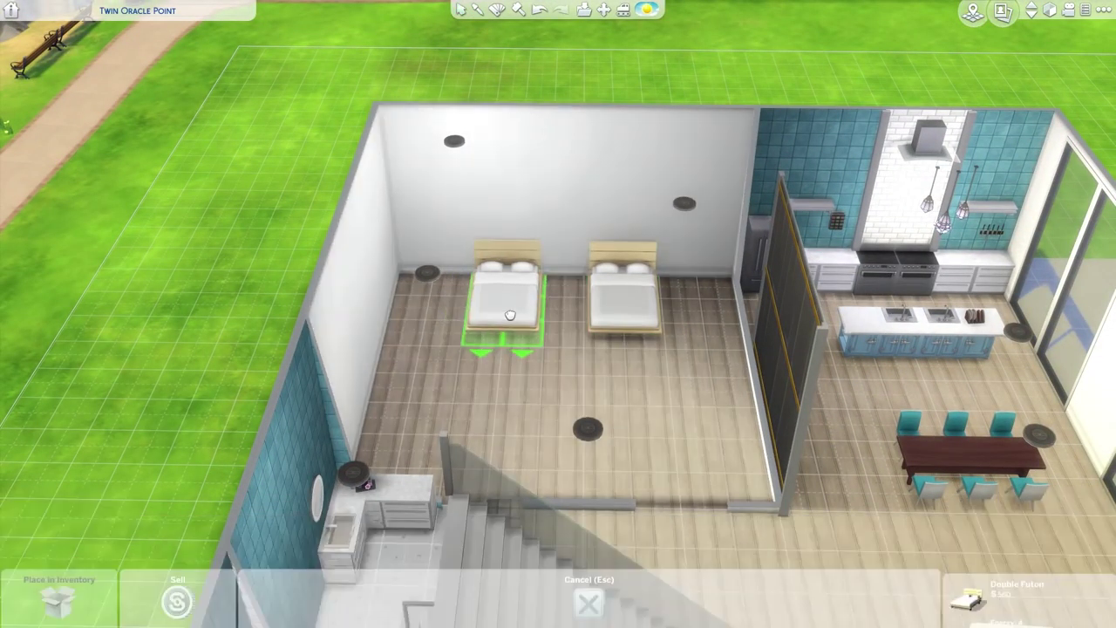
Place the double futon in the bedroom, browse storage categories, and mount the TV on the wall.
click(510, 315)
scroll(510, 315, up, 3)
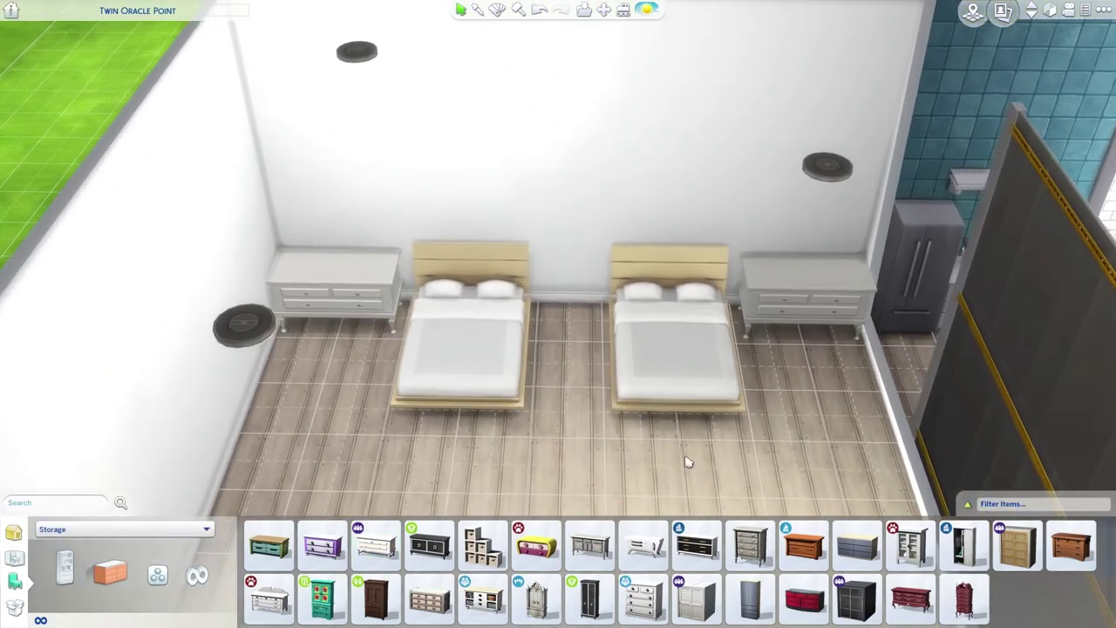
click(103, 529)
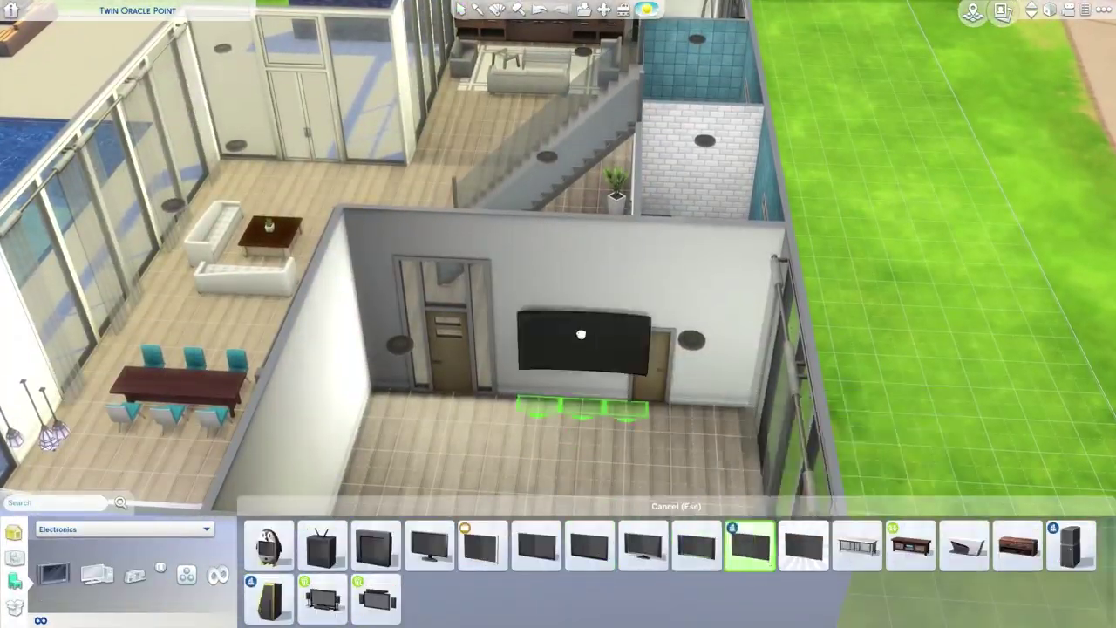
click(581, 334)
Adjust the camera to look over the upstairs bedroom.
scroll(585, 451, up, 5)
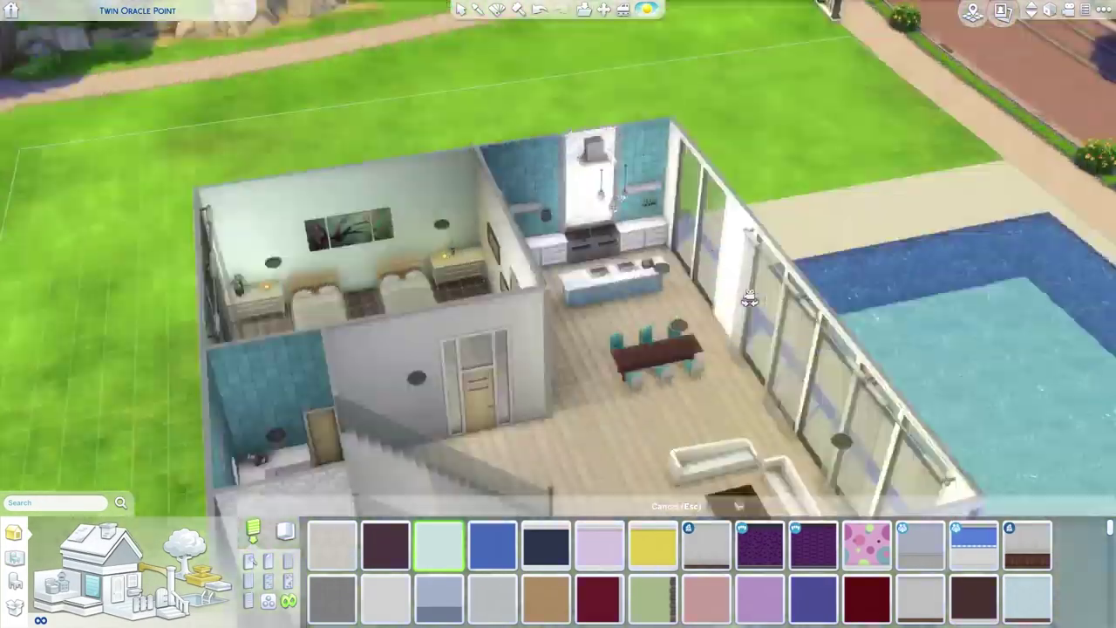
Rotate the camera toward the bedroom's collage wall, then round to the staircase hall.
key(comma)
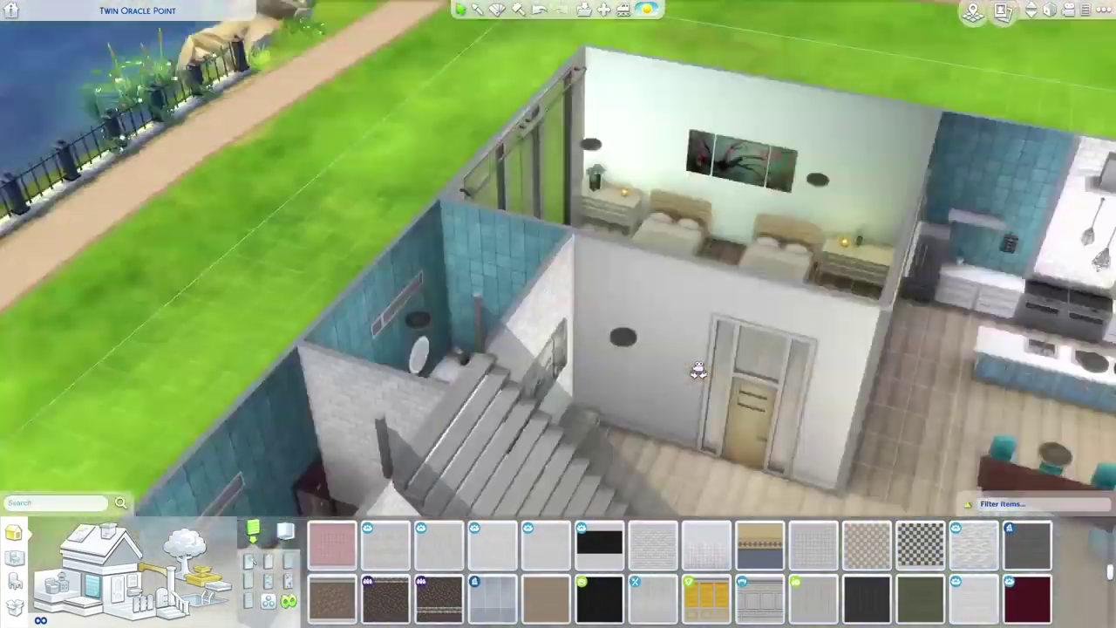
scroll(763, 569, down, 1)
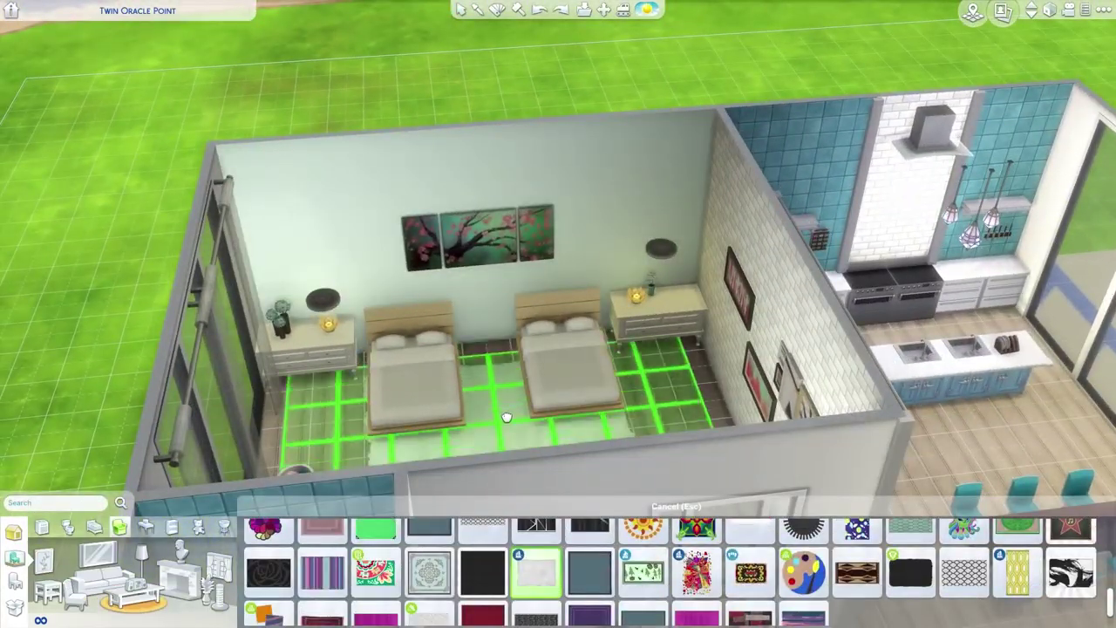
key(period)
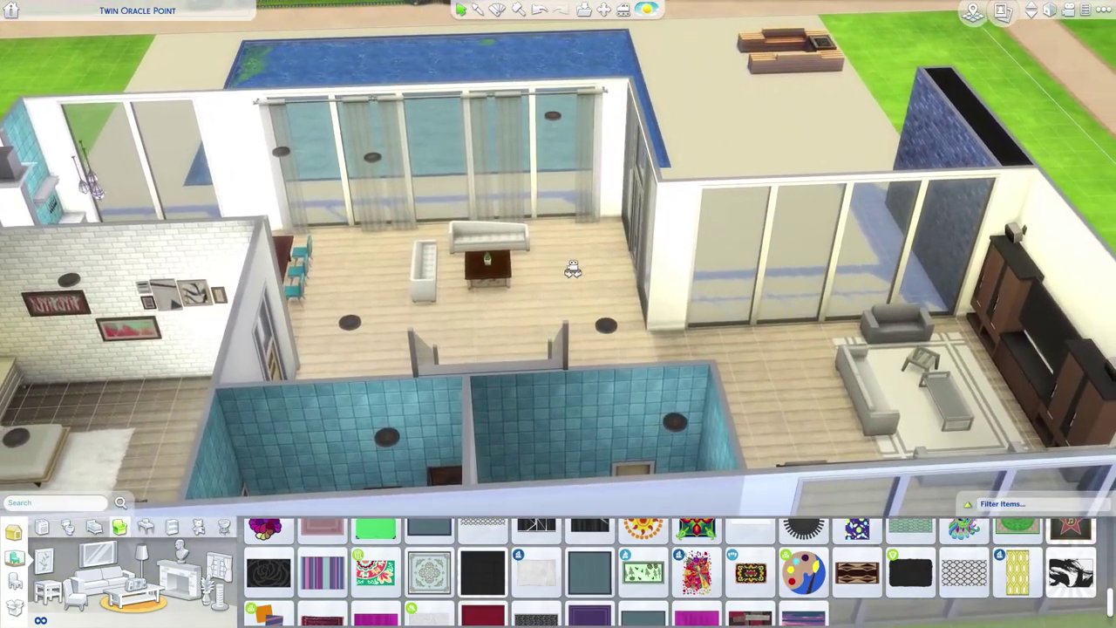
scroll(555, 259, down, 5)
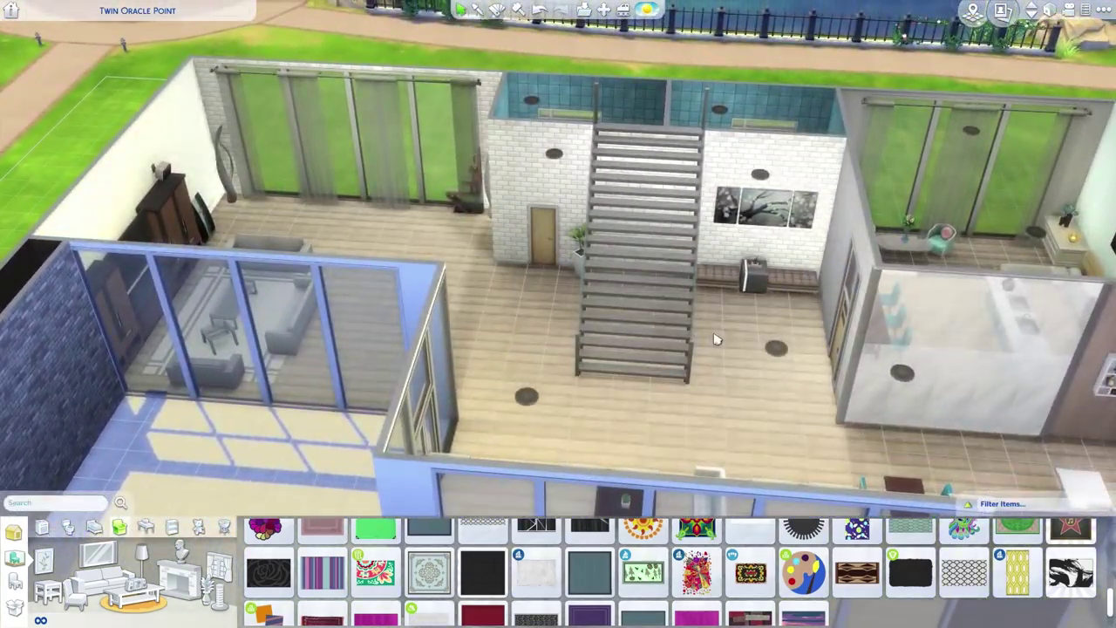